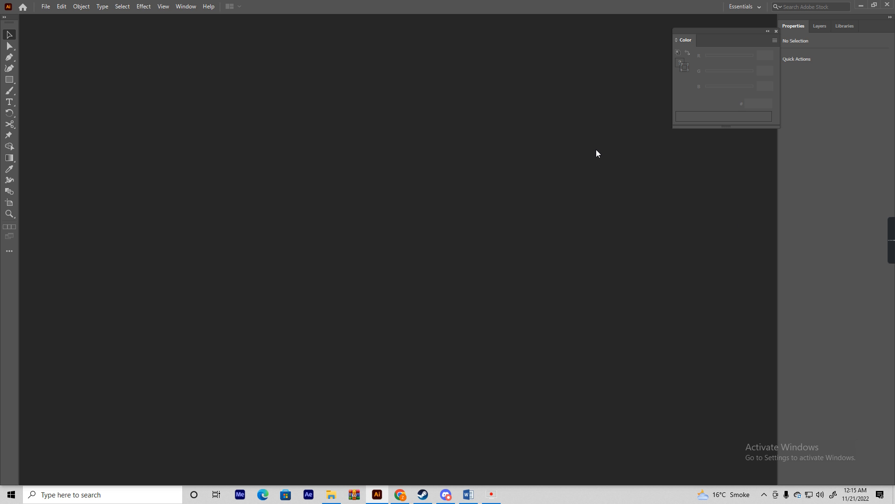
Create a new one-artboard RGB document measuring 1200 × 1200 px.
left_click(49, 6)
left_click(55, 15)
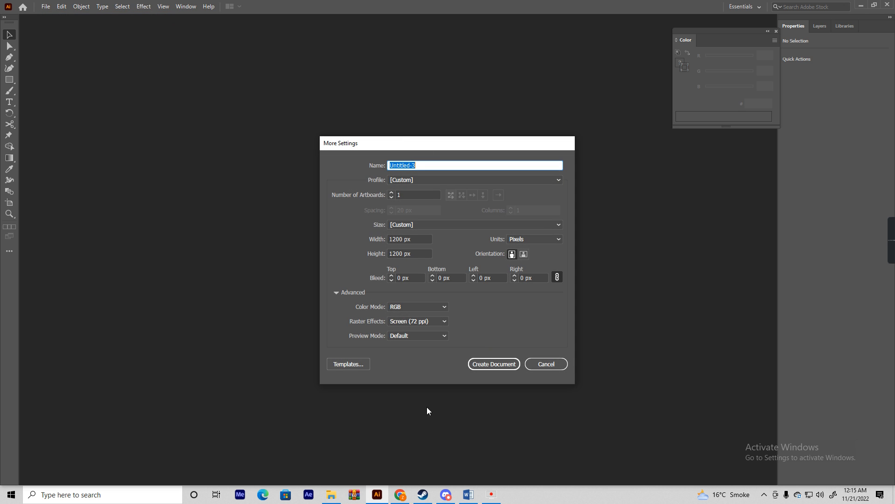
left_click(413, 239)
key("Tab")
left_click(503, 364)
scroll(438, 255, "down", 2)
left_click_drag(429, 264, 418, 276)
scroll(386, 230, "up", 2)
left_click_drag(387, 230, 385, 254)
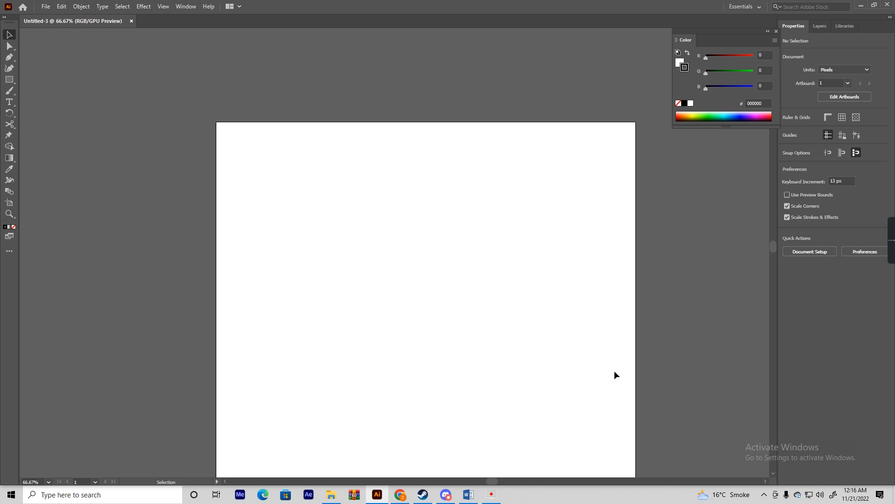
scroll(573, 291, "down", 1)
left_click_drag(554, 294, 516, 236)
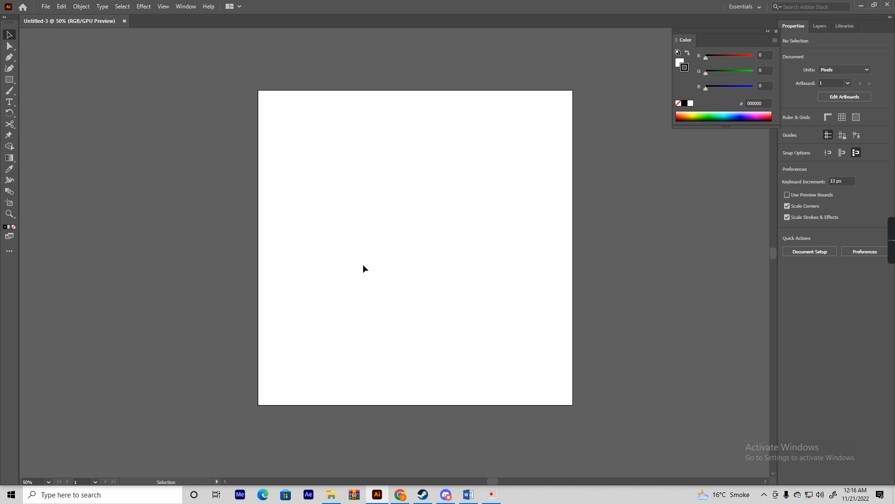
Draw a rectangle about 267 × 97 px across the artboard's left edge and fill it with red AA2E2E.
left_click(9, 80)
left_click_drag(237, 231, 307, 257)
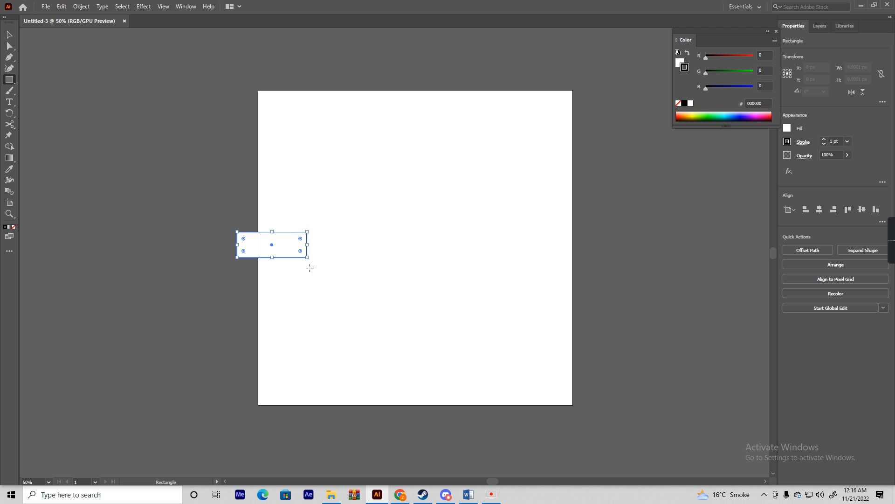
double_click(679, 62)
left_click(673, 298)
left_click(808, 264)
key("v")
left_click(322, 156)
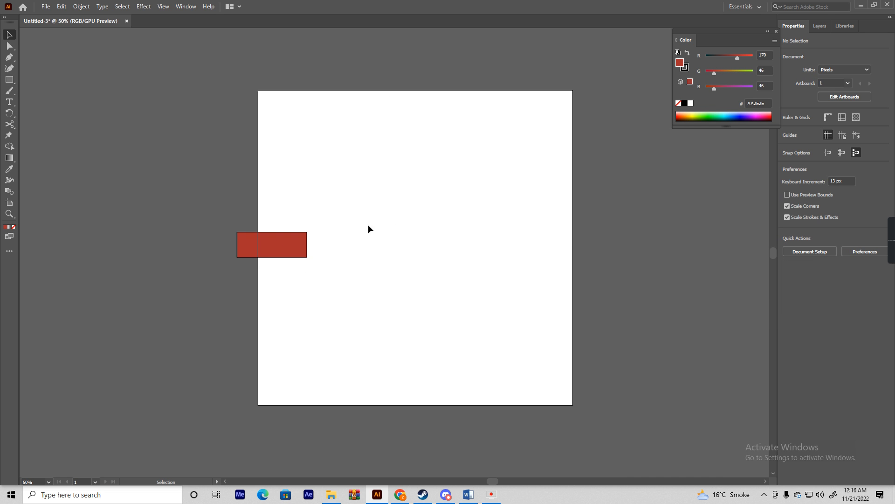
Examine the red rectangle's edges and fill up close at up to 600% magnification.
scroll(252, 243, "up", 7)
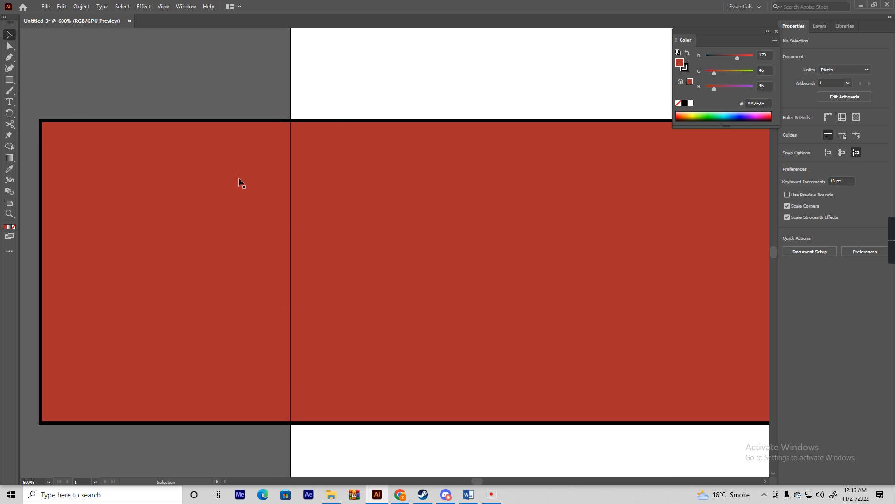
scroll(387, 220, "down", 5)
left_click_drag(473, 250, 360, 232)
scroll(359, 233, "down", 3)
left_click_drag(420, 274, 356, 240)
scroll(326, 228, "up", 2)
scroll(380, 192, "down", 1)
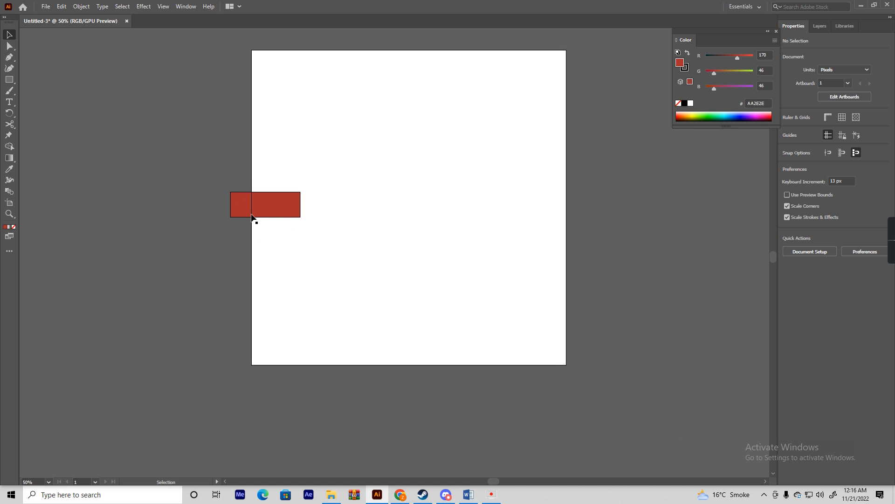
Extend the artboard's left edge to make it about 1451 px wide, so it encloses the whole rectangle.
left_click_drag(262, 210, 186, 207)
left_click(9, 205)
scroll(286, 244, "down", 2)
left_click_drag(275, 253, 348, 270)
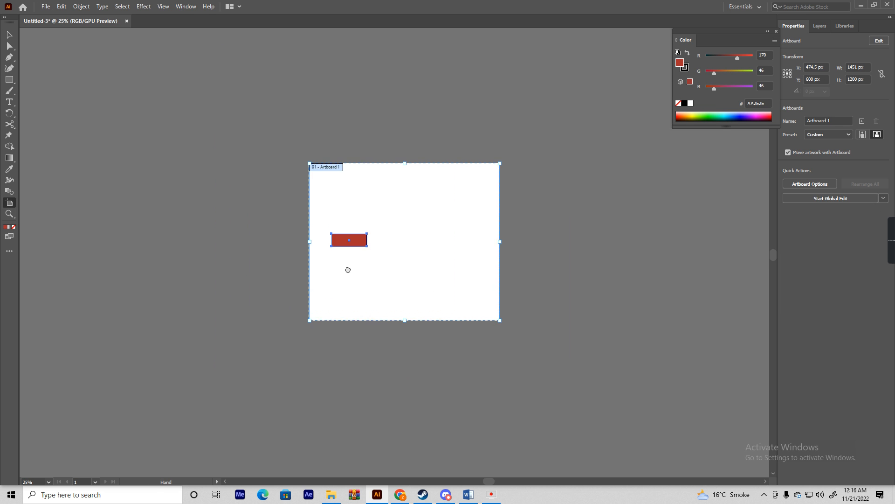
key("v")
left_click(336, 227)
scroll(334, 226, "up", 2)
scroll(377, 258, "down", 1)
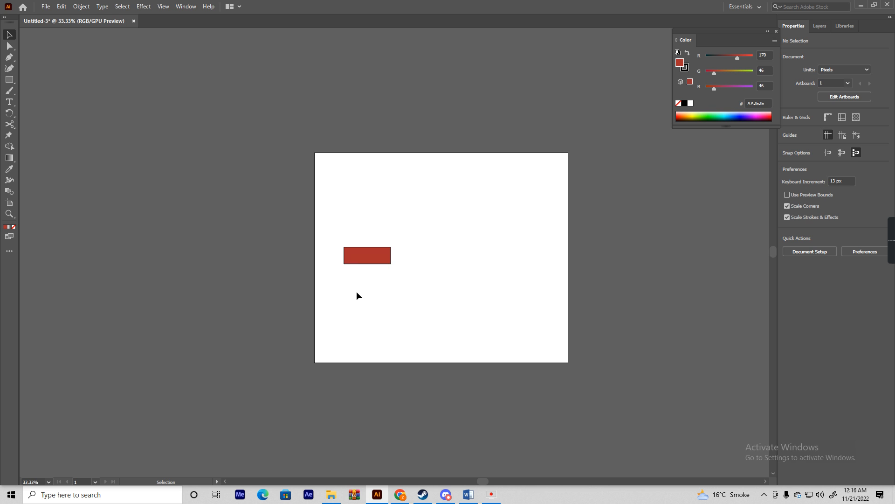
Move the red rectangle to about the centre of the artboard, around X 724 px, Y 587 px.
left_click_drag(364, 256, 438, 252)
left_click(239, 207)
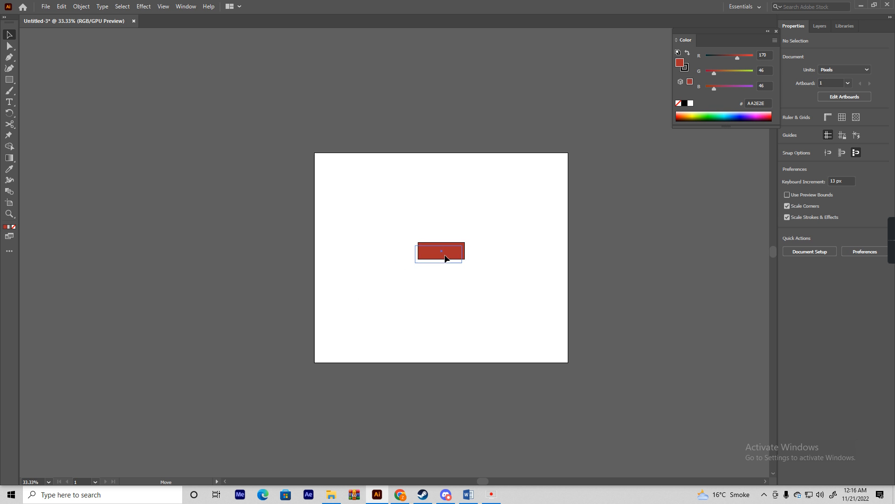
left_click_drag(448, 262, 445, 258)
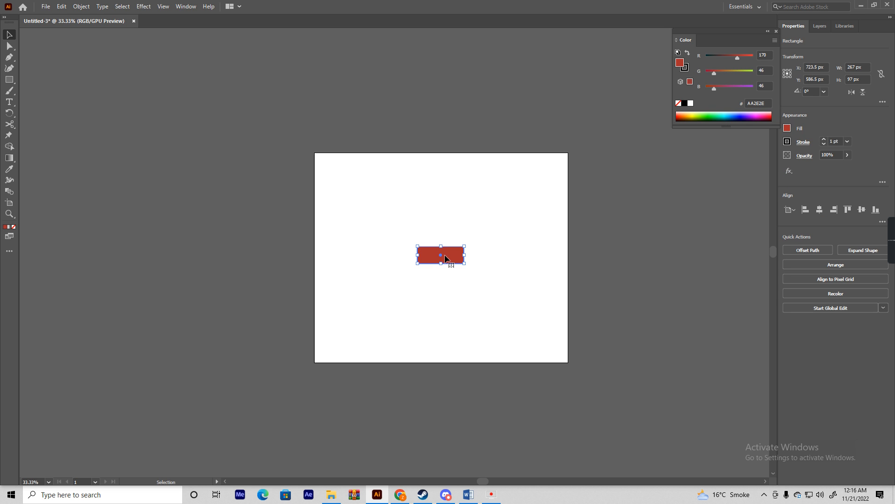
Draw a circle about 189 px in diameter up and to the left of the rectangle.
left_click(9, 81)
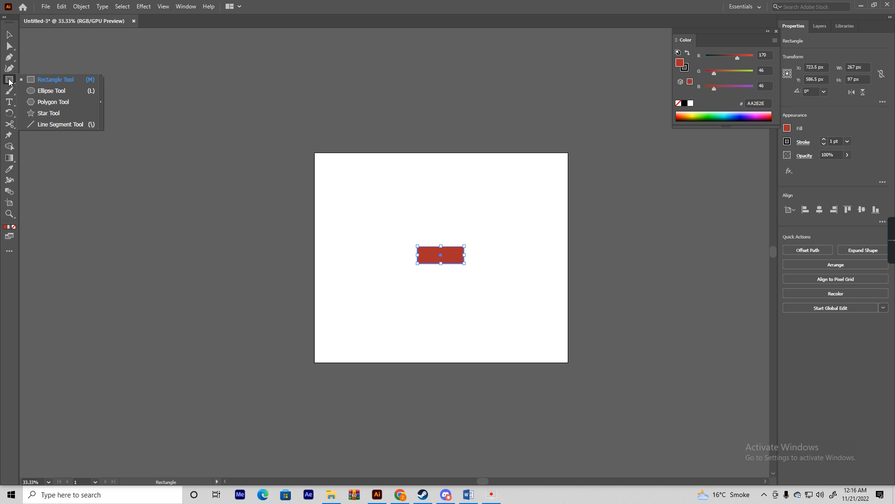
left_click(50, 90)
left_click_drag(409, 201, 390, 223)
key("v")
Draw a five-pointed star about 184 × 175 px above the rectangle.
left_click(9, 81)
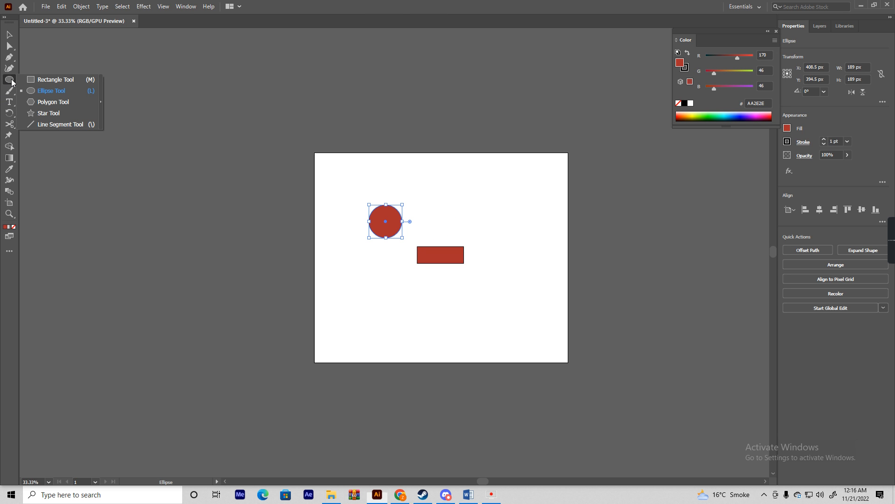
left_click(49, 112)
left_click_drag(452, 201, 469, 212)
key("v")
key("ctrl+equal")
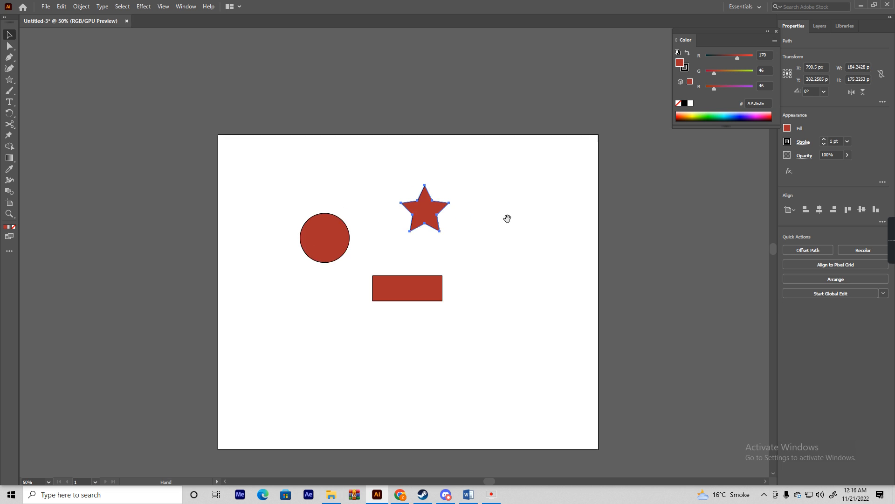
Hide the floating color controls and deselect the star.
left_click(776, 32)
key("ctrl+minus")
key("ctrl+minus")
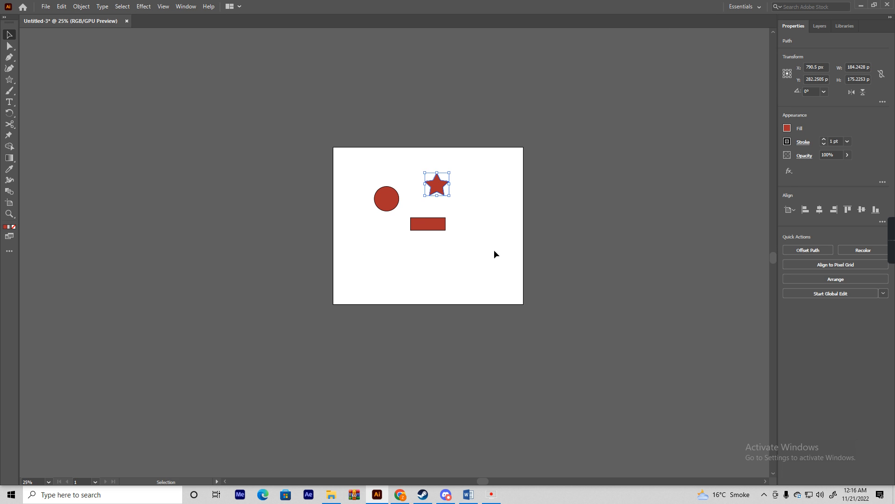
left_click(474, 247)
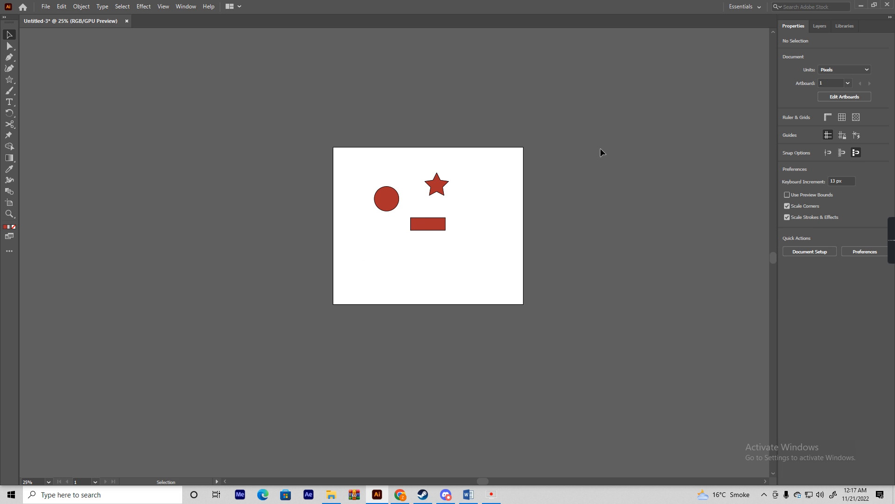
key("ctrl+equal")
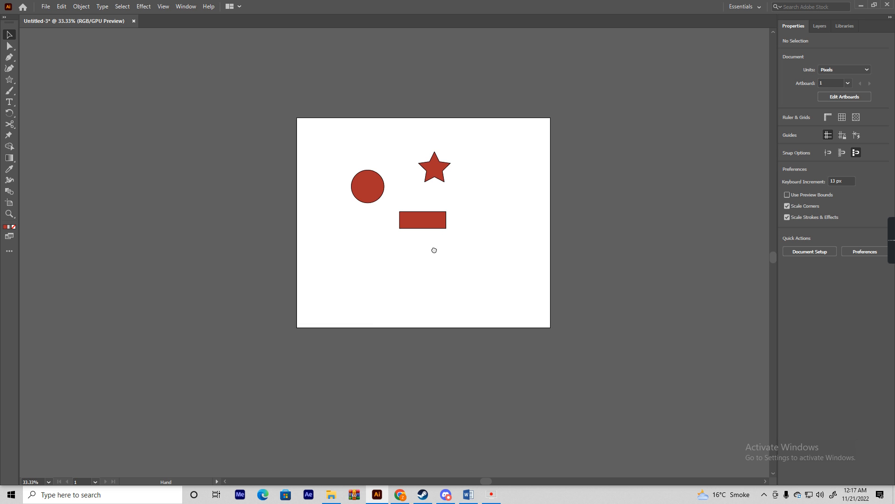
Expand Layer 1 to inspect its individual shapes, checking the star and circle entries.
left_click(819, 27)
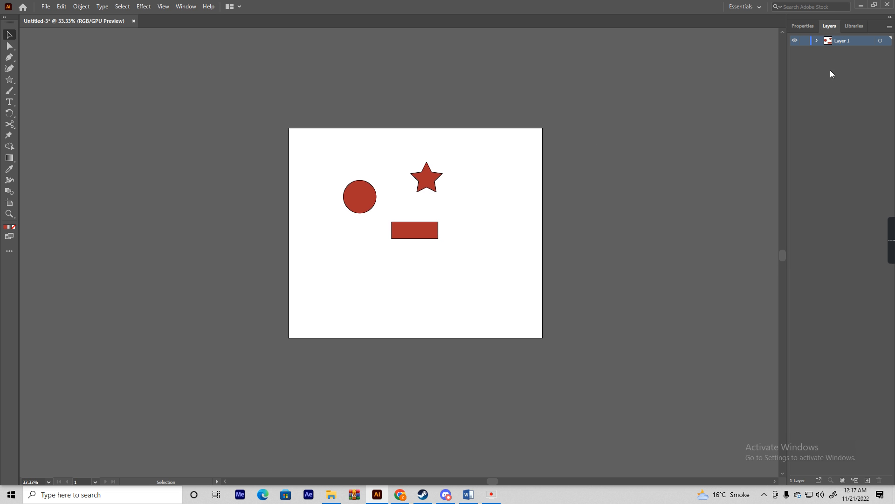
left_click(817, 40)
left_click(880, 51)
left_click(366, 198)
left_click(507, 262)
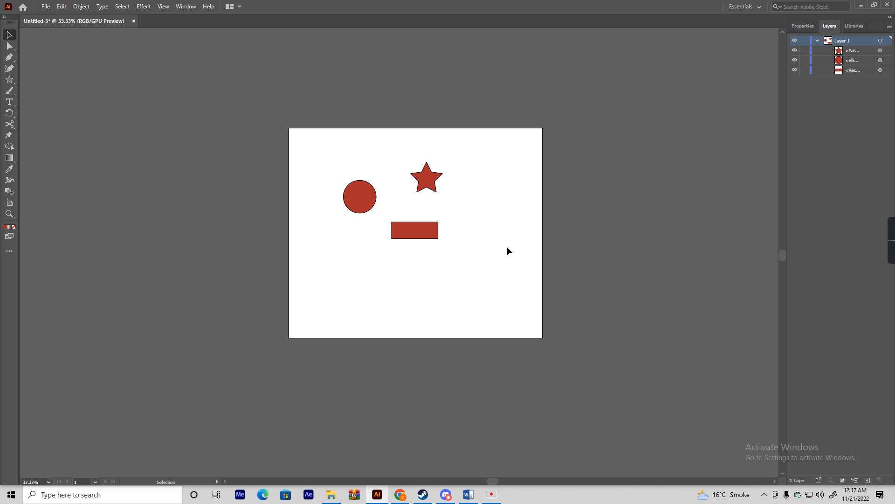
Thicken the rectangle's stroke to 22 pt.
left_click(804, 26)
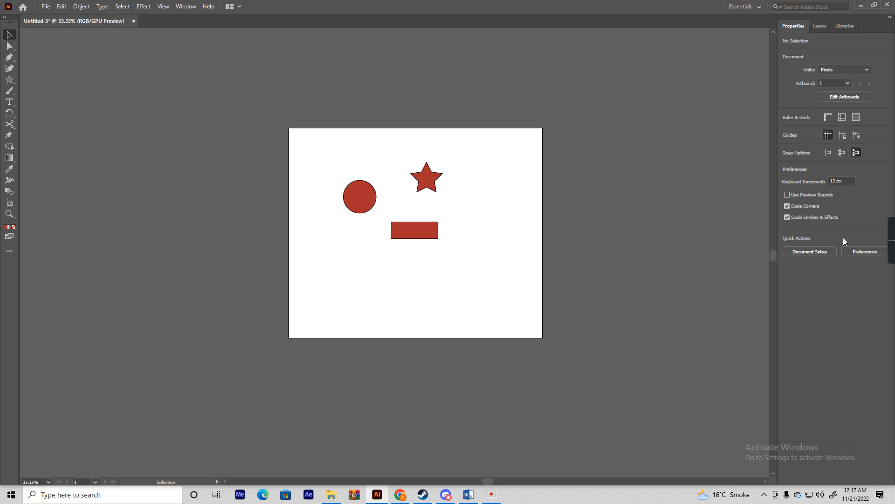
left_click(425, 238)
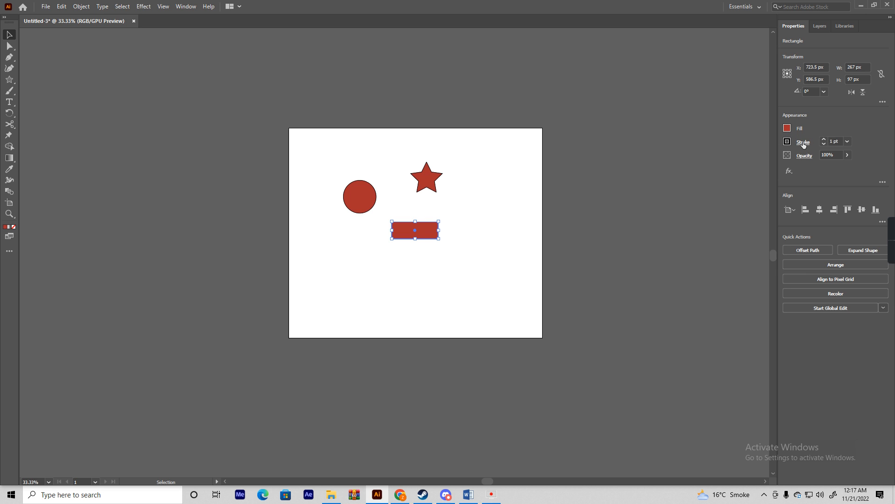
scroll(836, 141, "up", 20)
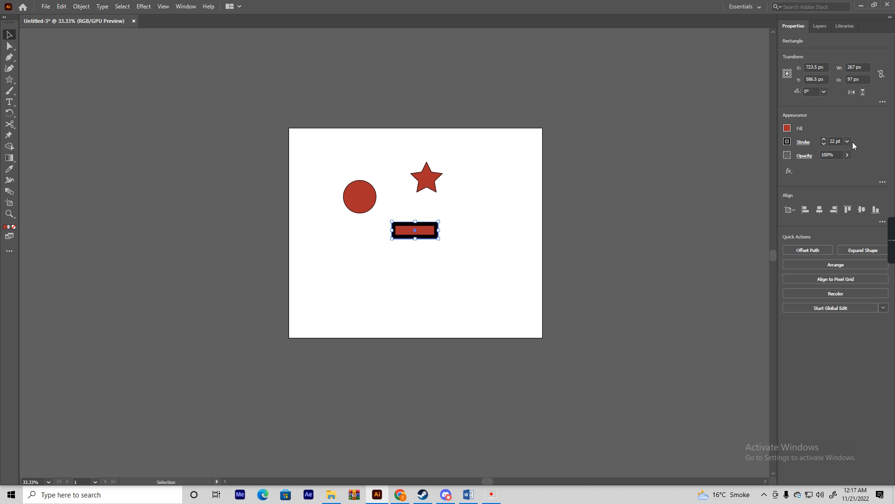
key("ctrl+1")
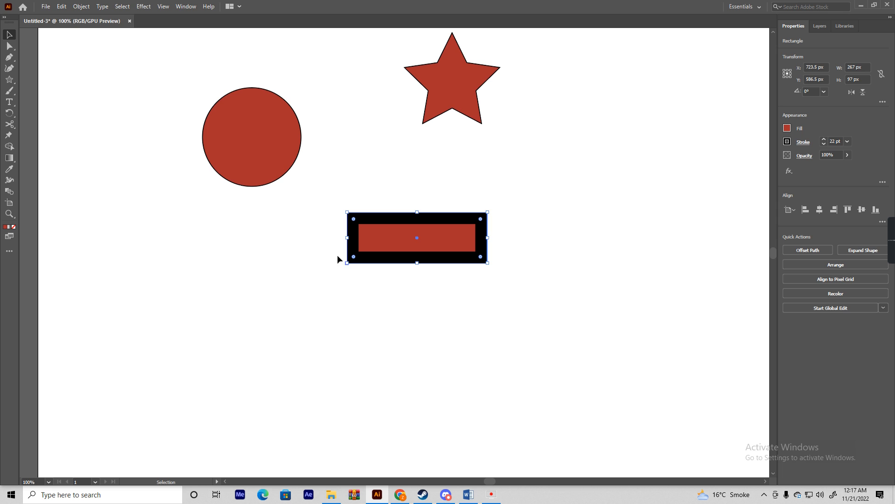
Try thinner and thicker stroke weights on the rectangle, then undo the last stroke edits to leave it at 9 pt.
scroll(826, 141, "down", 3)
scroll(834, 141, "down", 19)
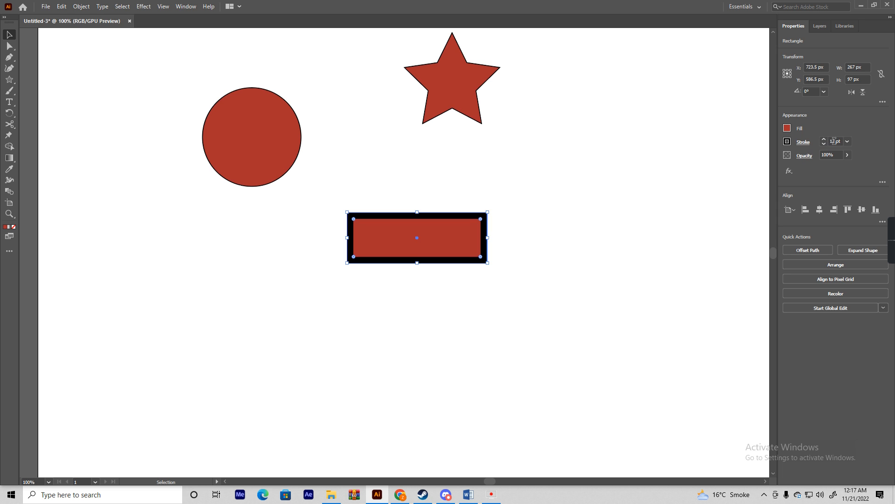
scroll(834, 142, "down", 3)
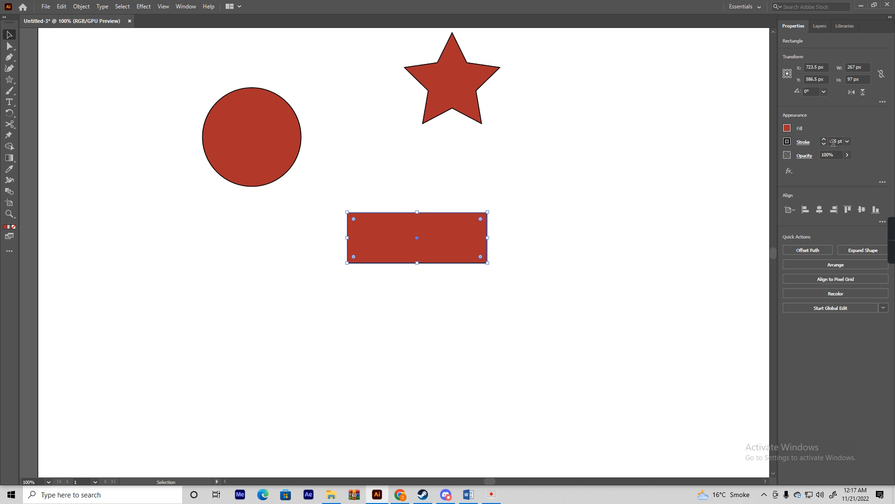
scroll(830, 143, "down", 2)
scroll(834, 142, "up", 8)
scroll(834, 142, "up", 1)
scroll(834, 143, "down", 7)
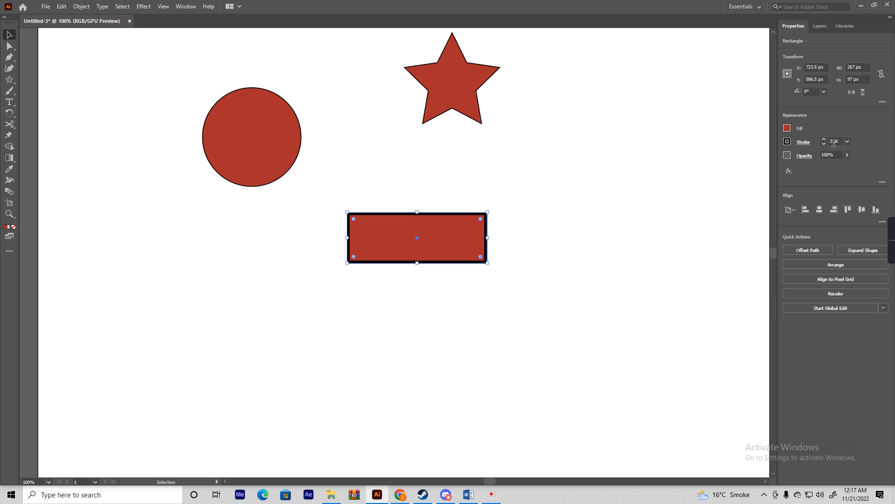
scroll(833, 142, "up", 3)
scroll(834, 143, "down", 4)
scroll(833, 143, "up", 7)
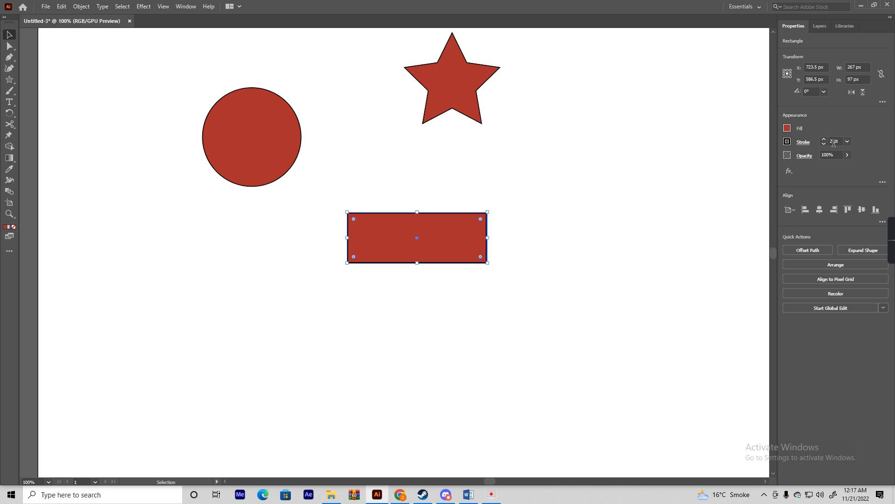
scroll(834, 142, "up", 3)
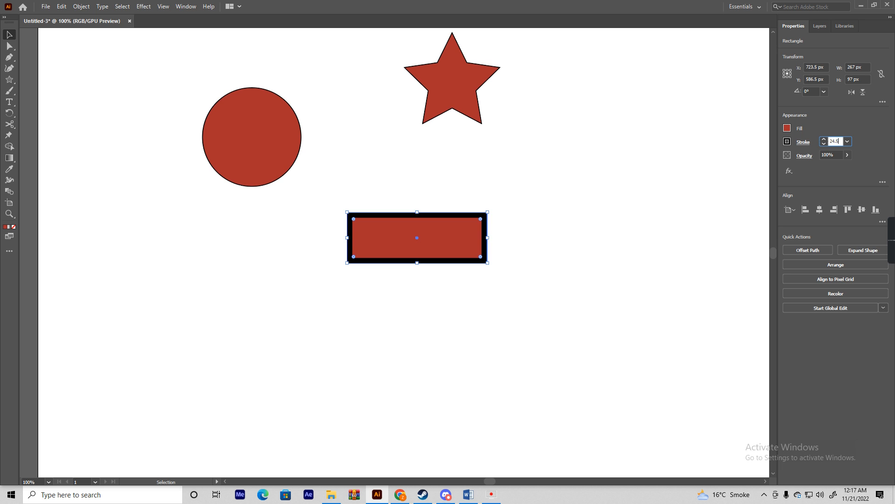
key("Return")
key("ctrl+z")
key("ctrl+z")
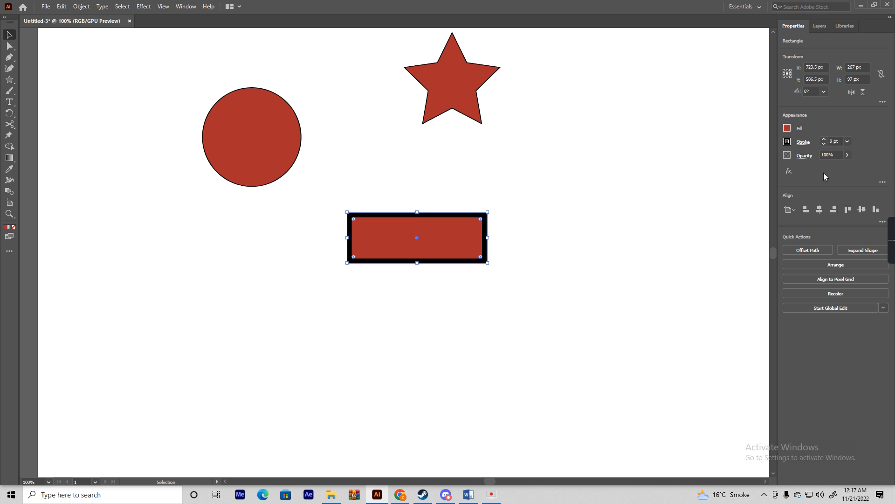
Reduce the rectangle's stroke weight until it has no outline, and deselect it.
scroll(442, 236, "down", 3)
scroll(442, 236, "down", 1)
scroll(415, 245, "up", 2)
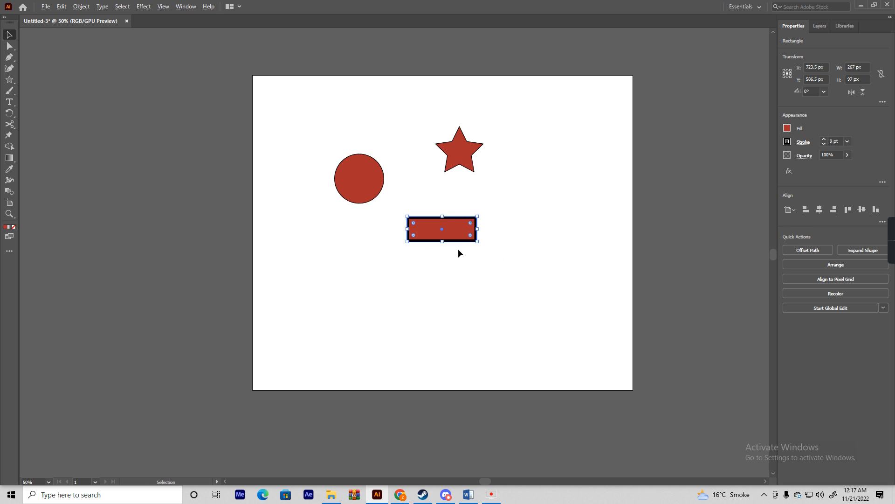
left_click(451, 201)
left_click(441, 253)
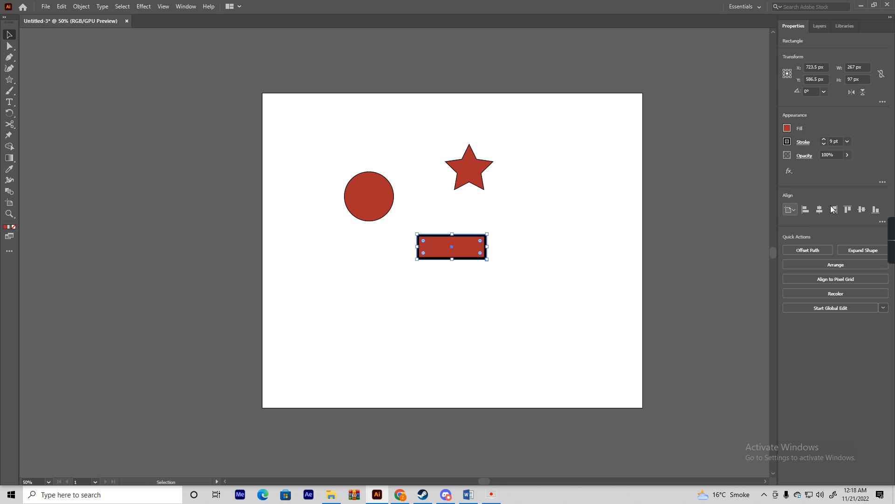
scroll(836, 143, "down", 9)
left_click(447, 284)
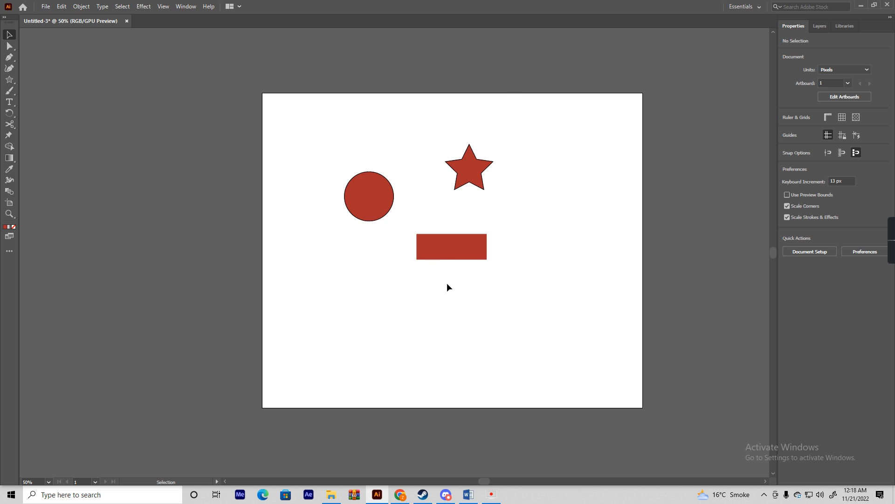
Remove the stroke from both the circle and the star.
scroll(454, 254, "up", 2)
left_click_drag(458, 254, 477, 270)
scroll(477, 270, "down", 3)
left_click(425, 215)
left_click(488, 197, "shift")
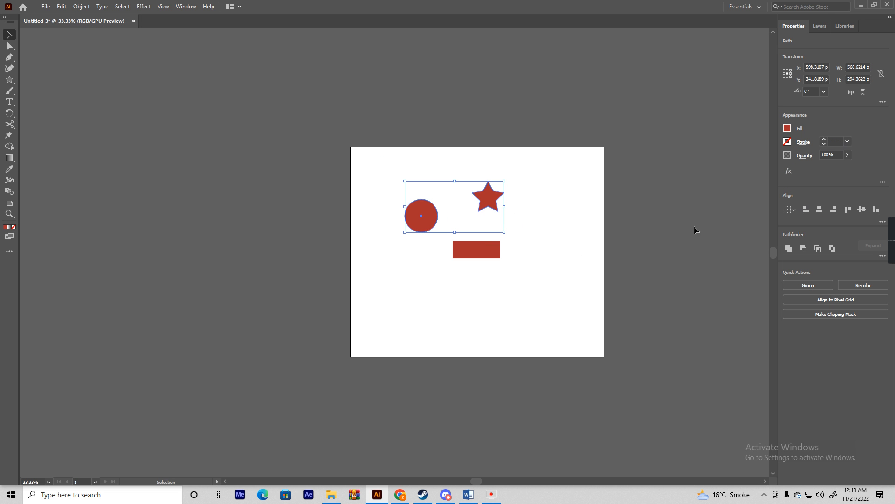
left_click(548, 252)
Change the fill color of the rectangle to blue using the Color Picker.
scroll(547, 252, "up", 3)
scroll(560, 248, "down", 3)
left_click(513, 245)
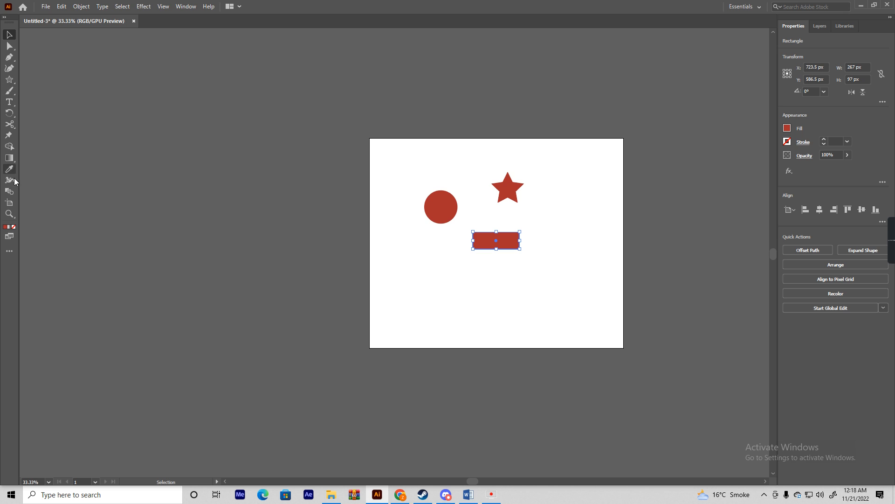
left_click(4, 228)
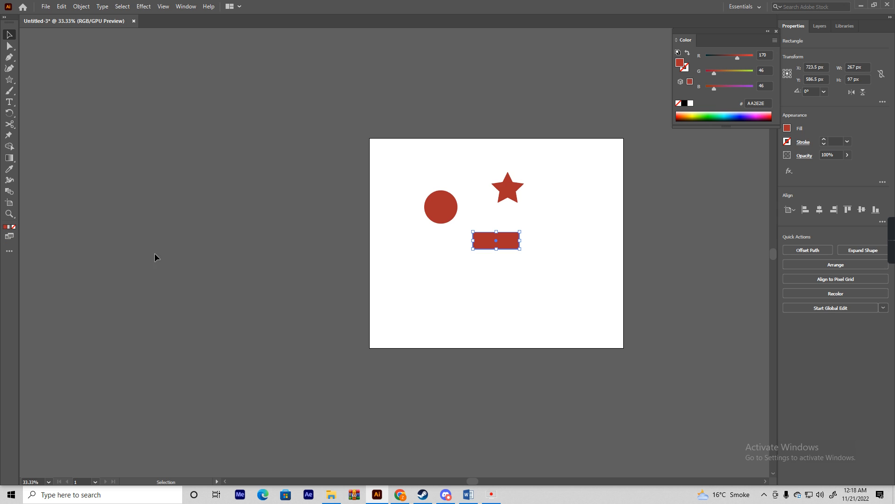
mouse_move(735, 35)
left_mouse_down()
mouse_move(712, 54)
mouse_move(732, 34)
left_mouse_up()
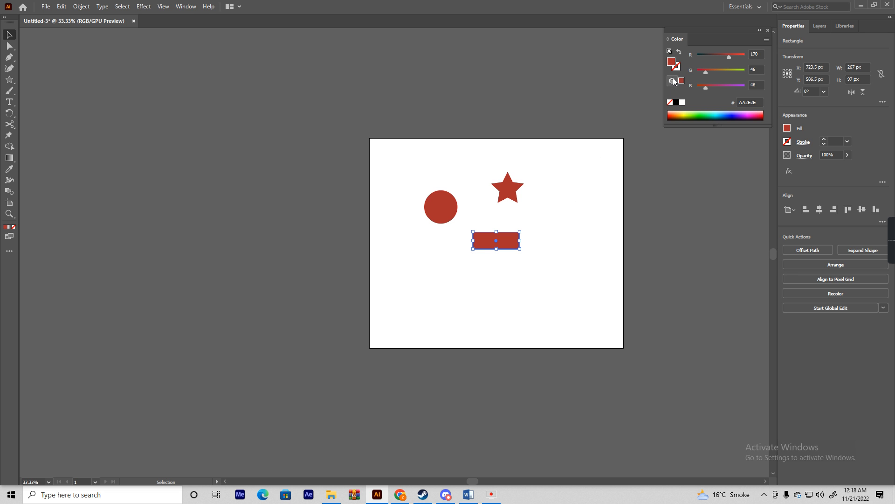
double_click(671, 62)
type("456AA0")
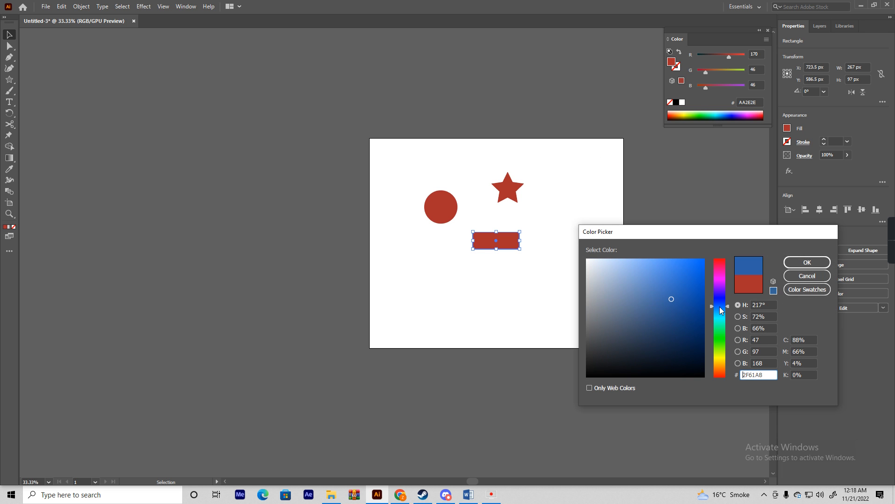
left_click(807, 262)
Fill the star with green 5EAA22 and deselect it.
left_click(515, 192)
double_click(675, 66)
left_click_drag(720, 376, 722, 346)
left_click(681, 289)
left_click(682, 298)
left_click(807, 262)
left_click(670, 216)
Move the red circle closer to the star and close the Color panel.
left_click_drag(440, 207, 462, 202)
left_click(570, 234)
left_click(542, 229)
scroll(542, 228, "down", 2)
scroll(489, 223, "up", 2)
left_click_drag(554, 232, 508, 256)
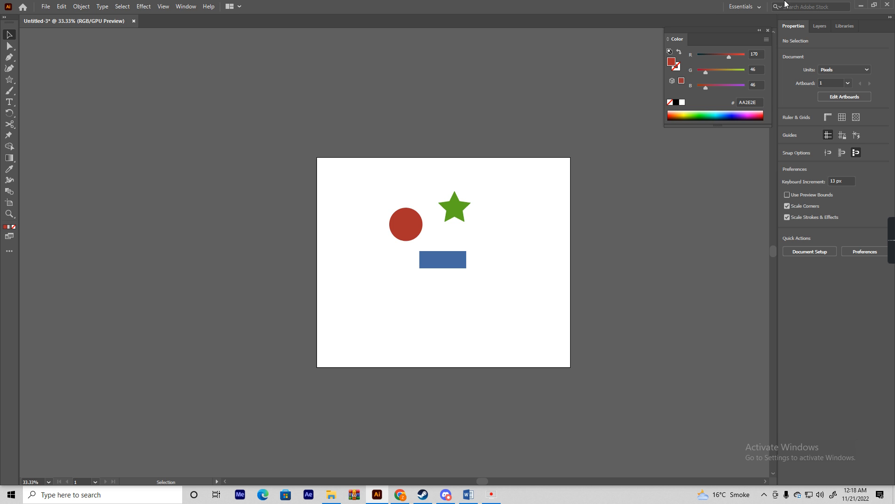
left_click(759, 30)
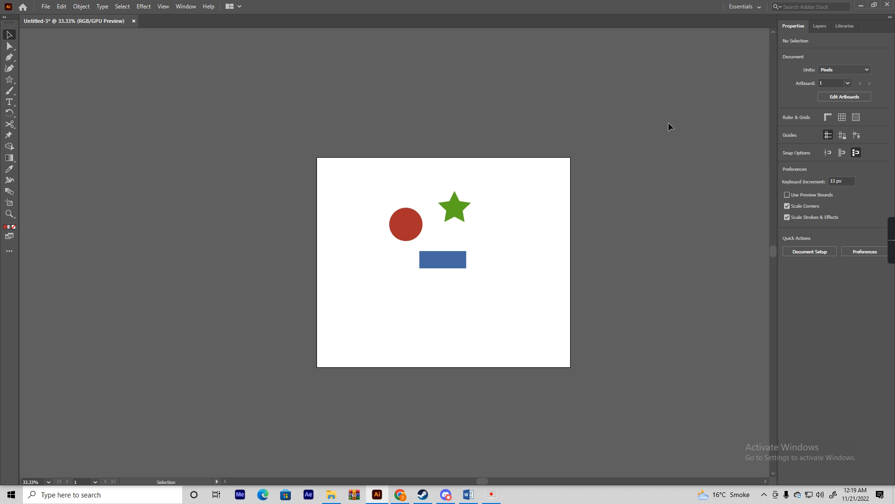
Reposition the star slightly up and to the right, and move the blue rectangle farther right with the Selection tool.
scroll(429, 279, "up", 2)
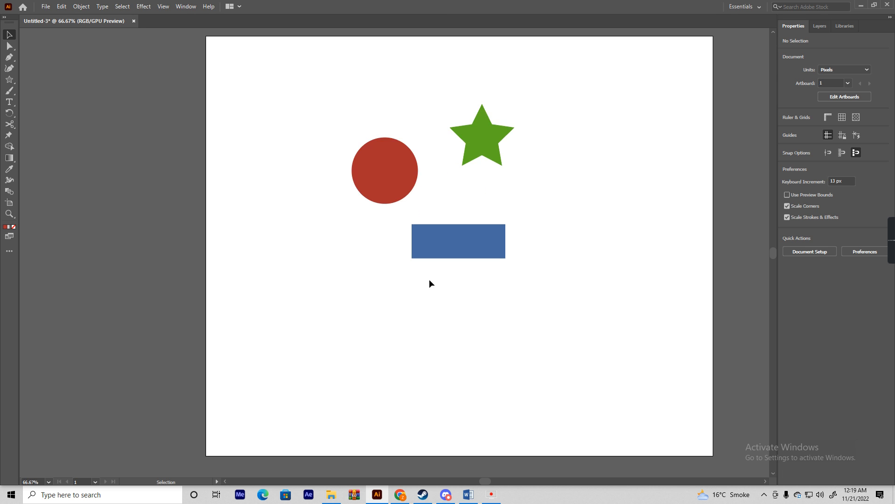
left_click_drag(429, 279, 420, 334)
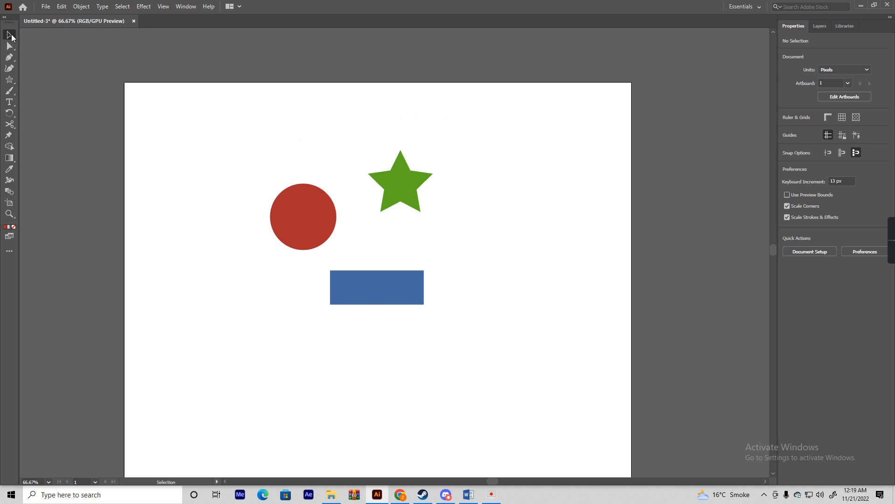
left_click(310, 219)
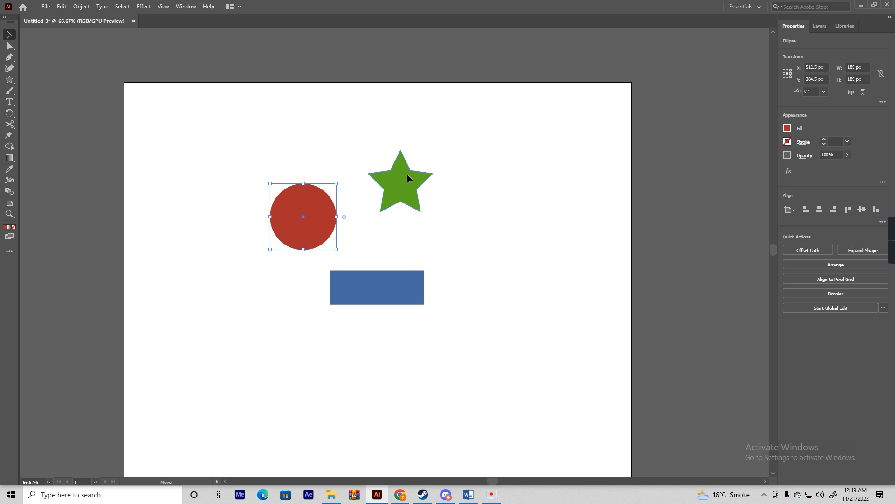
left_click_drag(407, 179, 557, 158)
key("ctrl+z")
left_click_drag(389, 283, 472, 264)
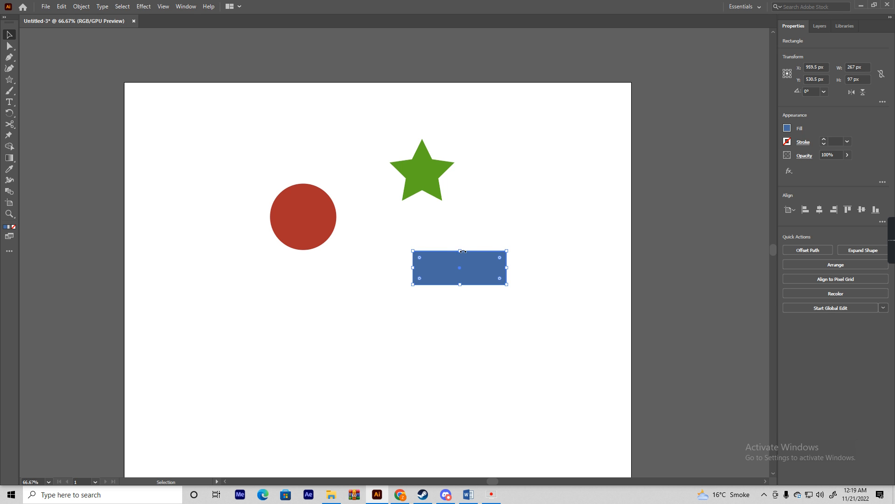
Make the blue rectangle taller and slightly wider by stretching it from its upper-right corner.
left_click_drag(508, 250, 530, 237)
key("ctrl+z")
left_click_drag(469, 241, 517, 225)
key("ctrl+z")
Try squashing the star vertically, undo it, and scale the star to about 187 by 178 px.
left_click(423, 145)
left_click_drag(454, 139, 456, 182)
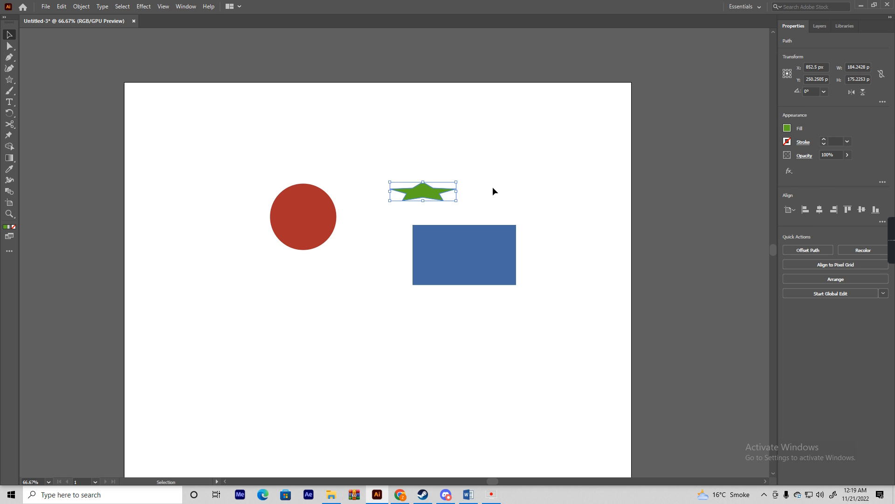
key("ctrl+z")
mouse_move(455, 139)
left_mouse_down()
mouse_move(413, 166)
mouse_move(499, 104)
mouse_move(414, 166)
mouse_move(456, 138)
left_mouse_up()
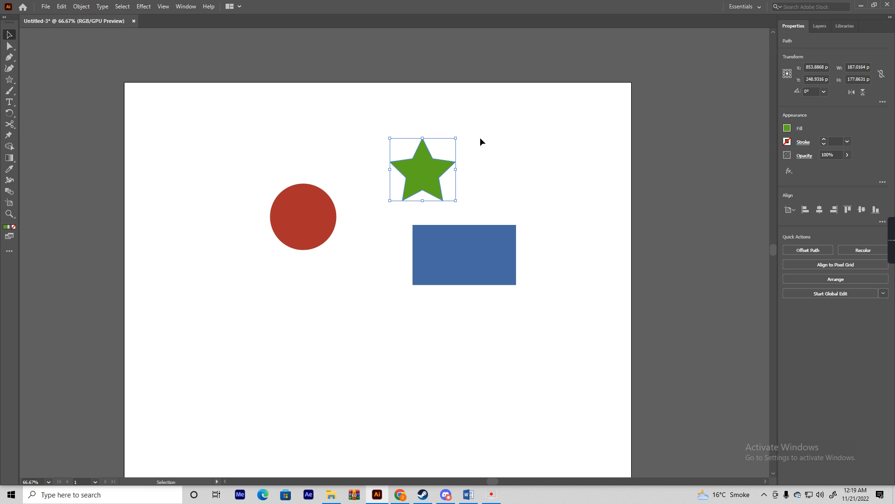
left_click(463, 184)
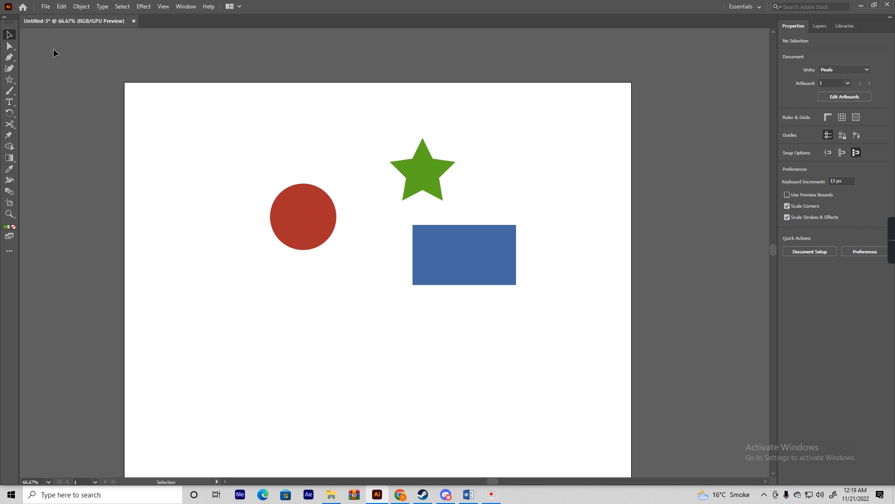
Try pulling the star's upper-left inner anchor point outward with the Direct Selection tool, and undo the move.
left_click(436, 165)
scroll(424, 147, "up", 1)
scroll(423, 148, "down", 1)
scroll(380, 165, "up", 1)
left_click_drag(427, 182, 383, 191)
scroll(376, 176, "up", 1)
left_click(9, 45)
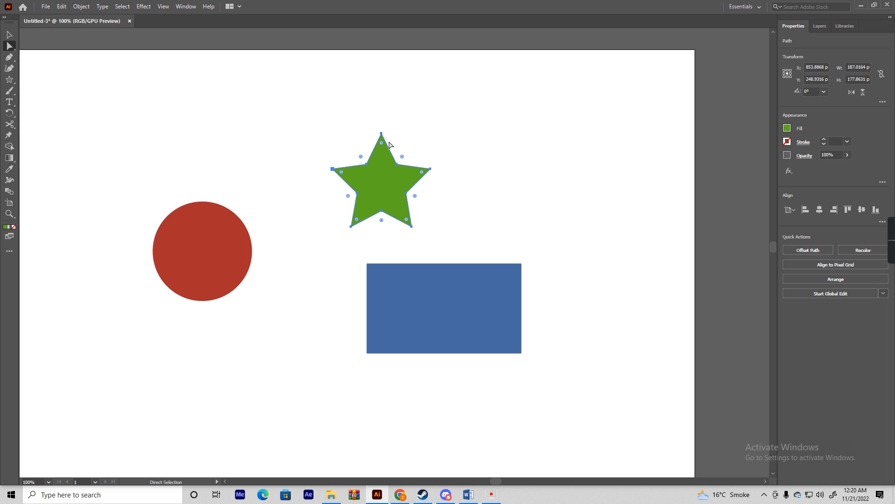
left_click_drag(366, 163, 323, 108)
key("ctrl+z")
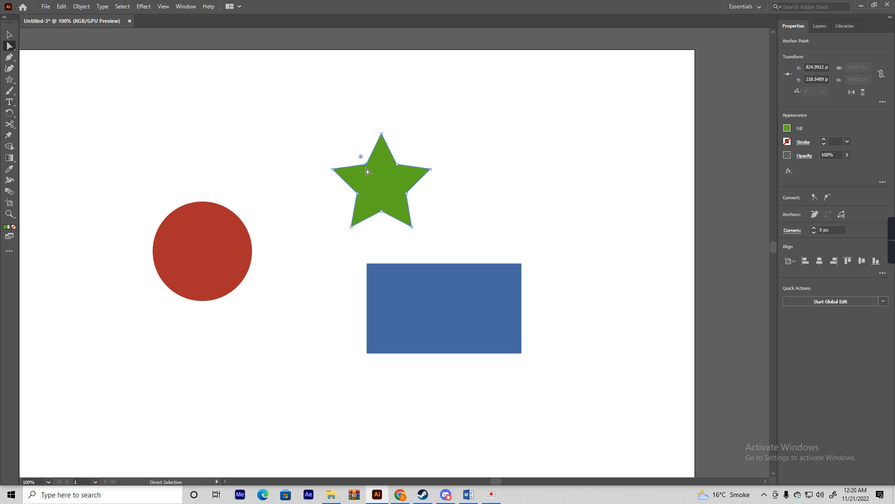
Try moving the star's top, left and upper-left inner anchor points together up and to the left, undo it, and deselect.
left_click(382, 134, "shift")
left_click(333, 169, "shift")
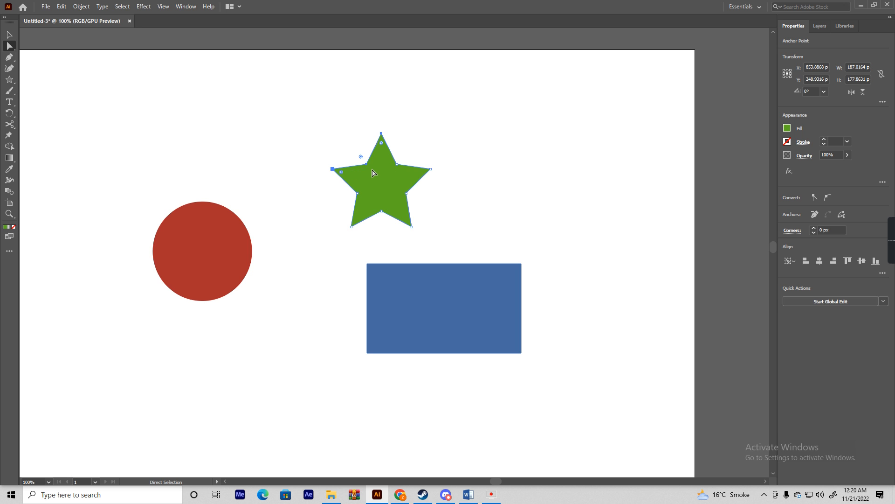
left_click_drag(368, 167, 321, 108)
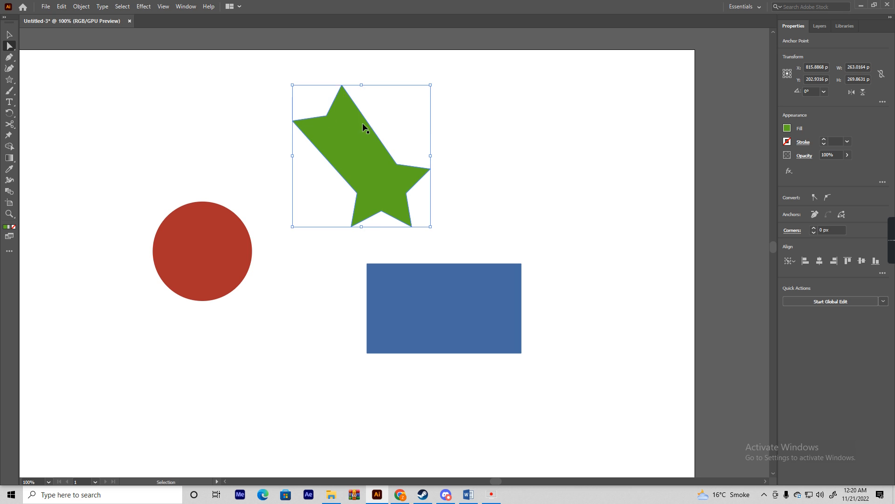
key("ctrl+z")
left_click(463, 148)
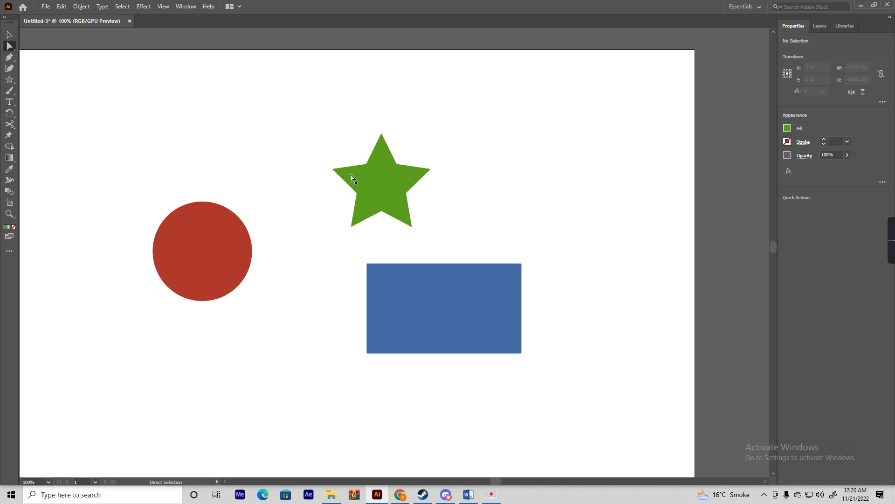
Round the star's top point to a radius of about 10 px and pull its upper-right inner anchor outward.
left_click(405, 171)
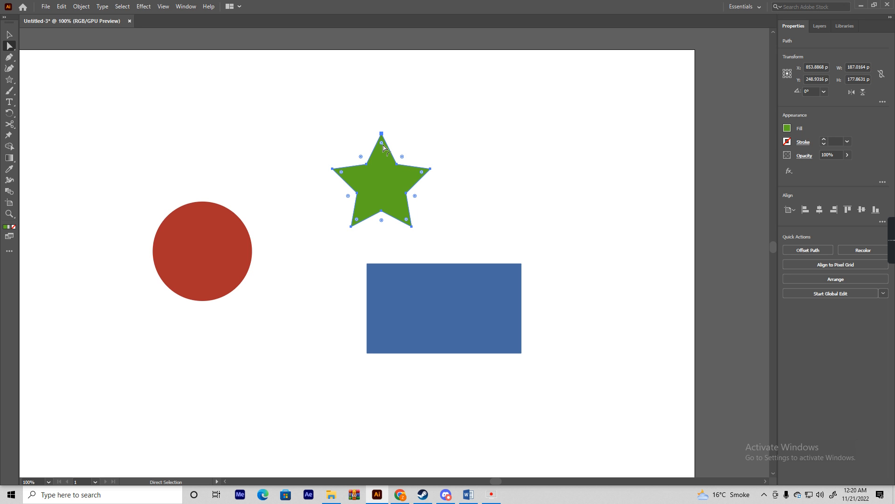
mouse_move(381, 144)
left_mouse_down()
mouse_move(382, 162)
mouse_move(379, 148)
left_mouse_up()
left_click(406, 120)
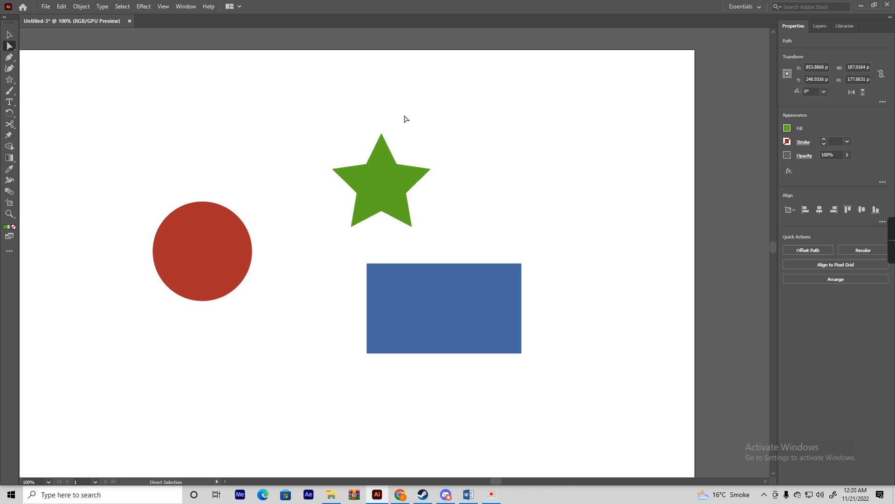
left_click(384, 152)
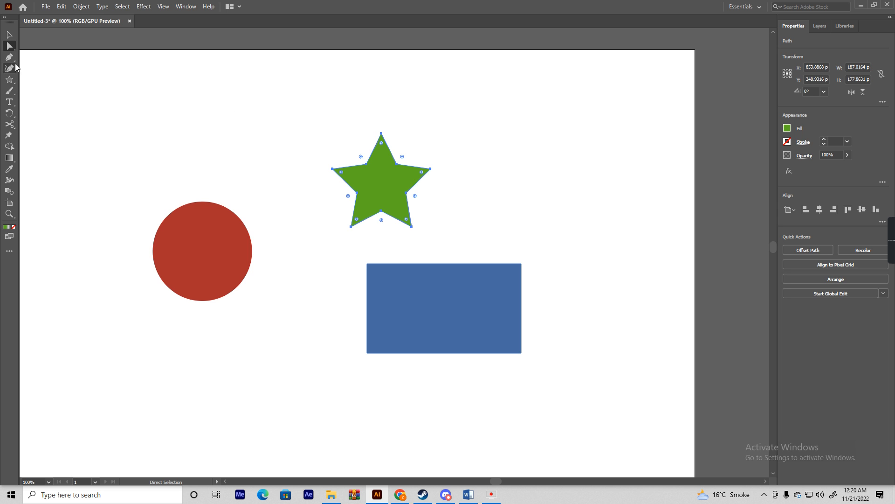
left_click(381, 133)
mouse_move(381, 143)
left_mouse_down()
mouse_move(382, 161)
mouse_move(381, 152)
left_mouse_up()
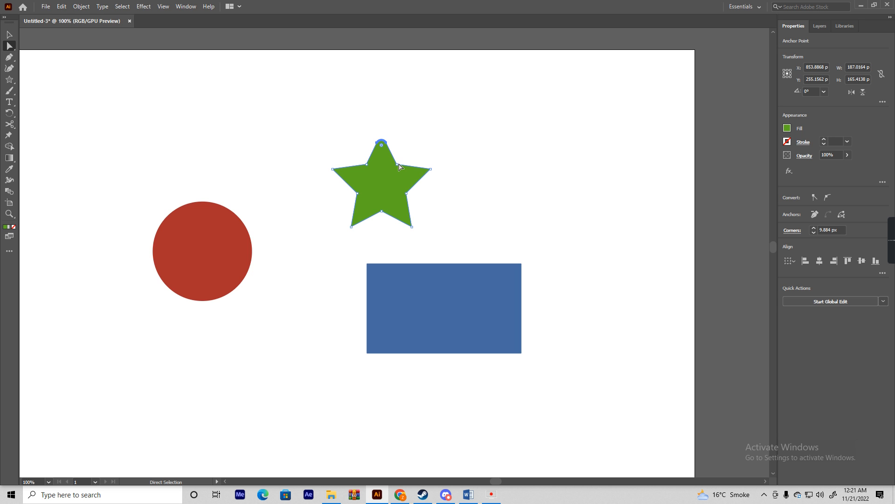
left_click_drag(399, 167, 443, 127)
left_click(462, 205)
Delete the green star from the artboard.
scroll(462, 205, "down", 2)
mouse_move(446, 208)
left_mouse_down()
mouse_move(446, 220)
mouse_move(440, 192)
left_mouse_up()
scroll(439, 190, "up", 2)
key("v")
left_click_drag(481, 131, 382, 198)
key("Delete")
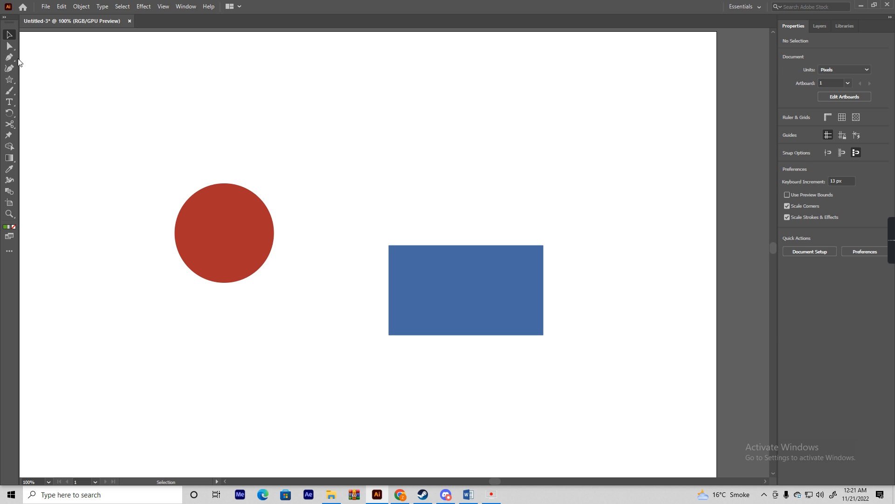
Draw a closed six-point straight-sided shape, about 552 by 168 px, above the circle with the Pen tool.
key("p")
scroll(335, 137, "down", 1)
left_click_drag(336, 133, 363, 210)
scroll(331, 178, "up", 2)
left_click_drag(331, 178, 351, 31)
scroll(289, 211, "down", 2)
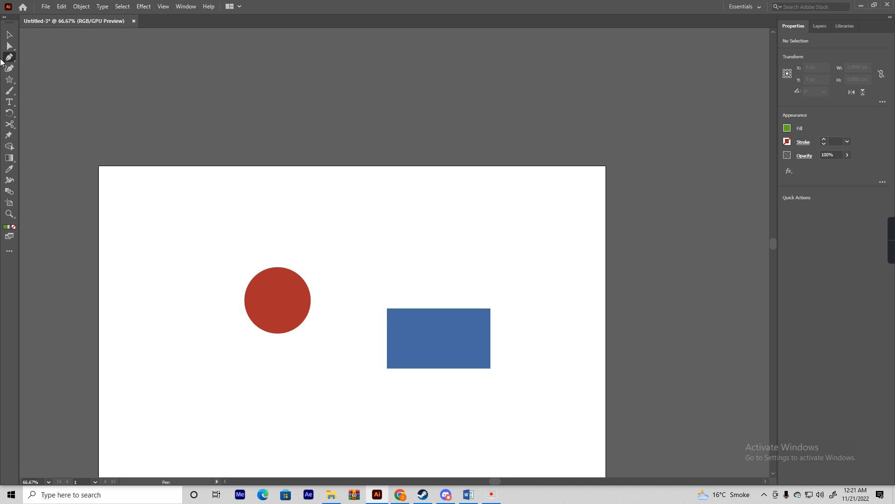
left_click(256, 215)
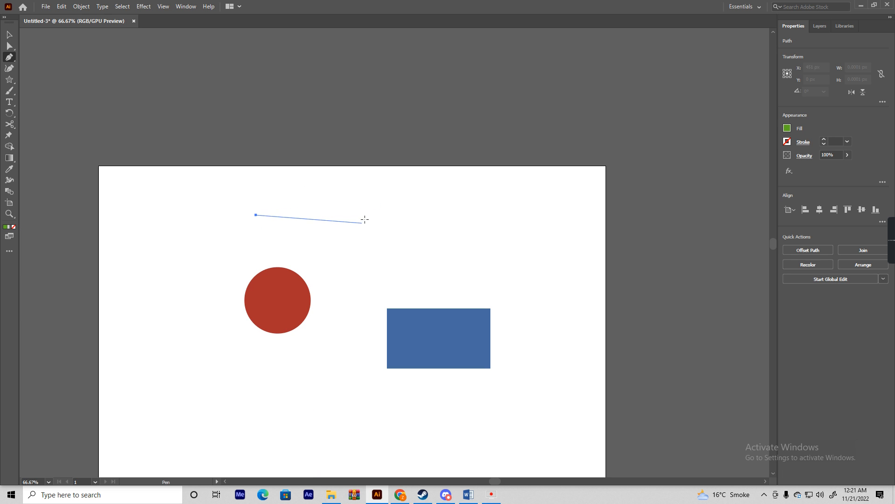
left_click(404, 220)
left_click(409, 257)
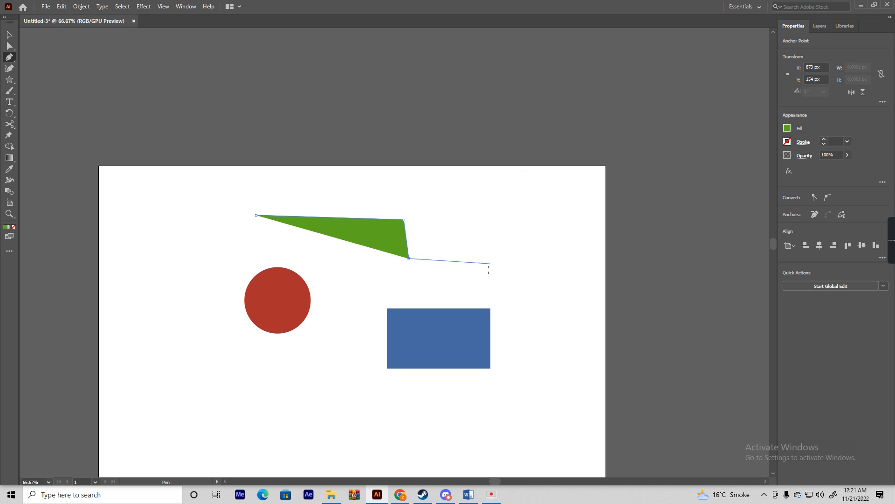
left_click(242, 248)
left_click(217, 222)
left_click(246, 200)
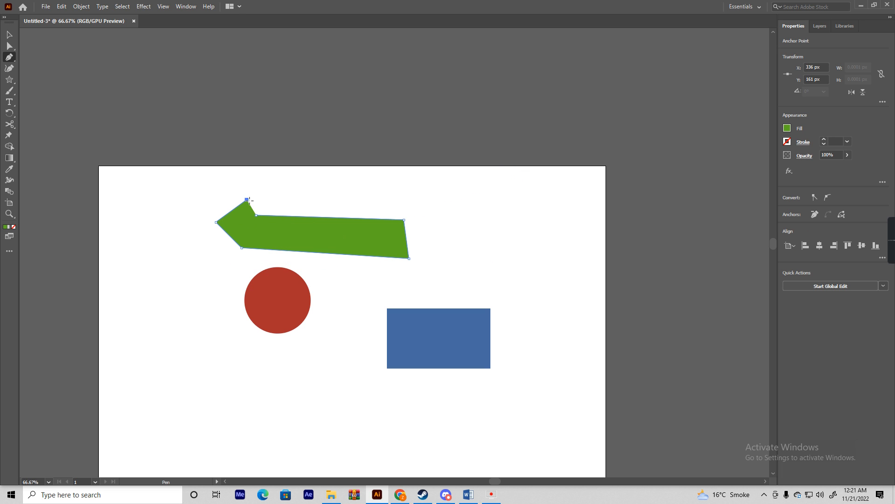
left_click(256, 215)
Give the green pen-drawn shape a 2 pt stroke and no fill, and delete it.
key("v")
left_click(353, 244)
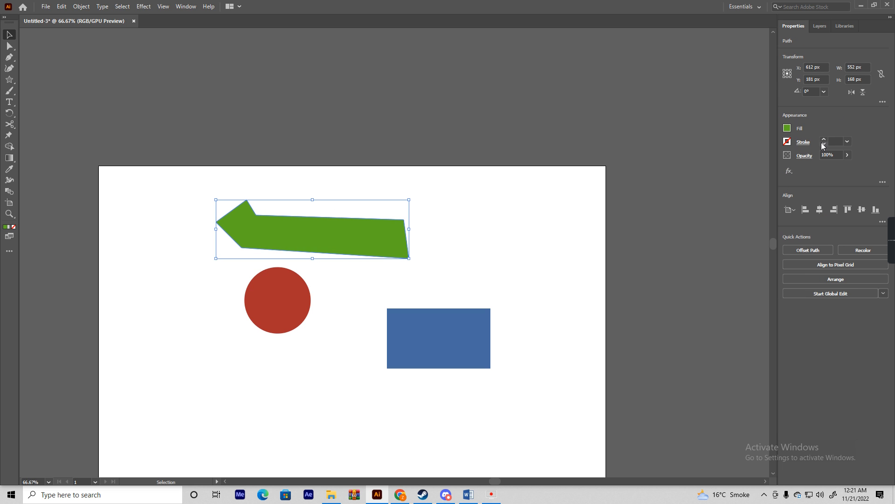
left_click(824, 139)
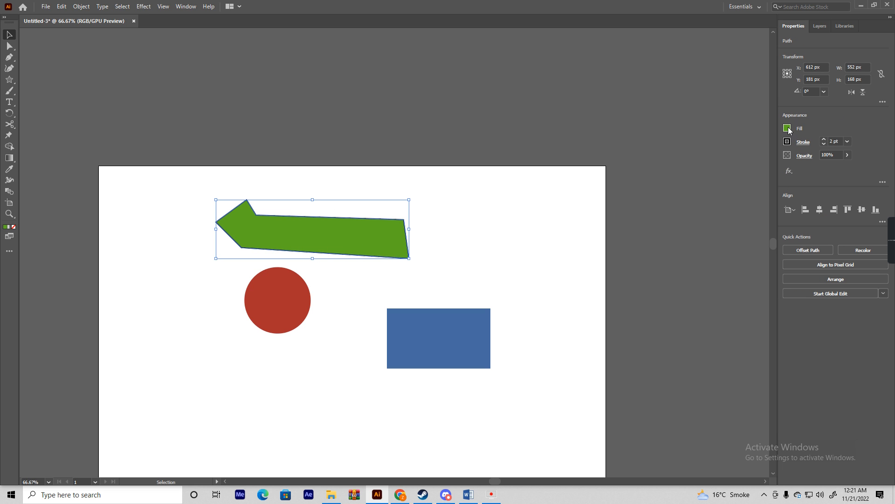
left_click(6, 228)
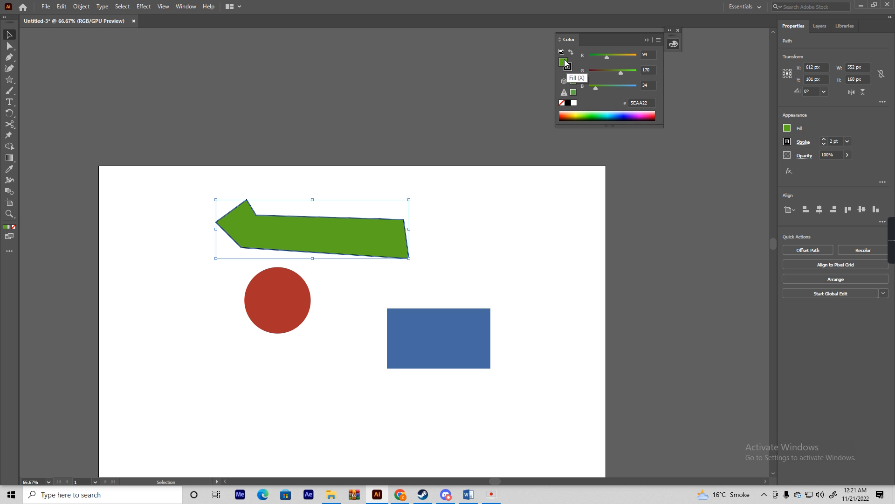
left_click(562, 104)
left_click_drag(441, 194, 392, 238)
key("Delete")
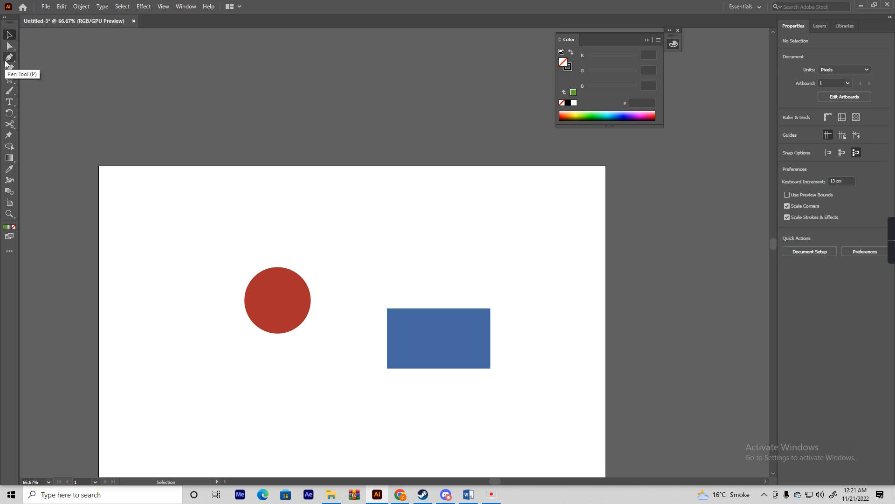
Draw a four-point straight-sided outline above the circle with the Pen tool, and undo it back to its first segment.
left_click(9, 58)
key("ctrl+z")
left_click(229, 221)
left_click(407, 219)
left_click(427, 240)
left_click(207, 242)
left_click(229, 221)
key("ctrl+z")
key("ctrl+z")
key("ctrl+z")
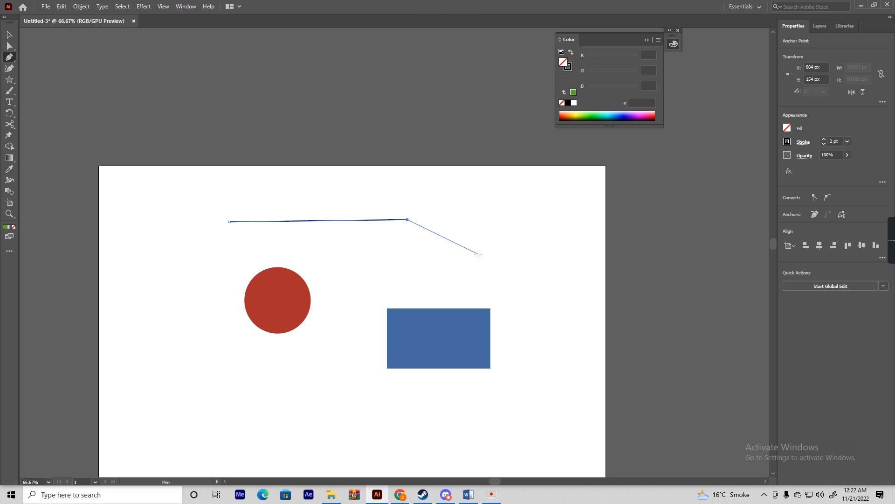
Continue the open path with curved Pen segments, close it at its starting point, and delete it.
left_click_drag(476, 252, 501, 290)
left_click_drag(416, 284, 347, 304)
left_click_drag(312, 276, 315, 250)
left_click_drag(249, 264, 228, 284)
left_click_drag(199, 257, 207, 229)
left_click(230, 221)
key("v")
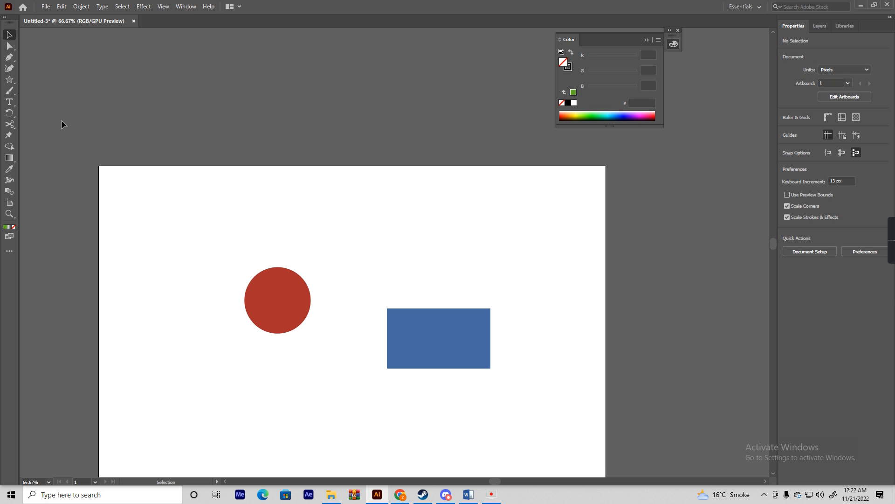
Draw a closed, curved freeform outline in the empty area below the blue rectangle with the Pen tool.
key("space")
left_click_drag(277, 317, 305, 134)
key("ctrl+equal")
key("ctrl+equal")
key("p")
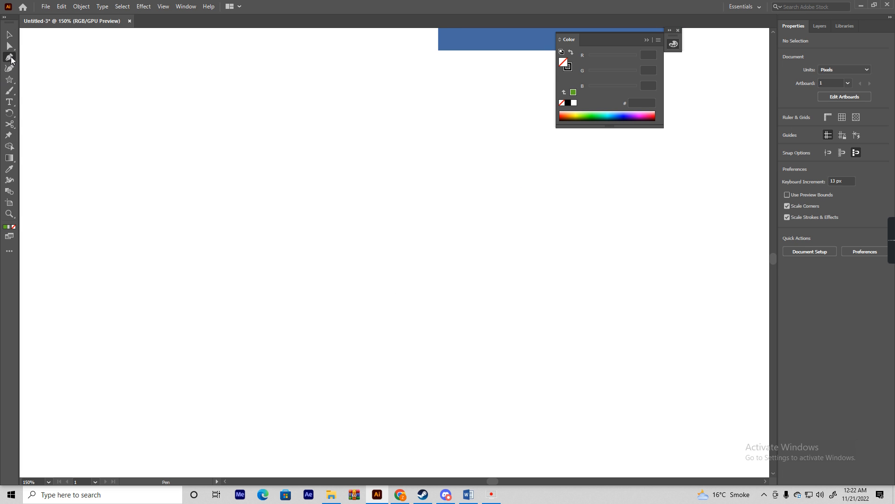
mouse_move(374, 200)
left_mouse_down()
mouse_move(450, 213)
mouse_move(516, 206)
left_mouse_up()
left_click_drag(501, 270, 489, 288)
left_click_drag(377, 297, 354, 297)
left_click_drag(293, 281, 277, 274)
left_click_drag(239, 254, 239, 252)
left_click_drag(242, 245, 294, 192)
key("v")
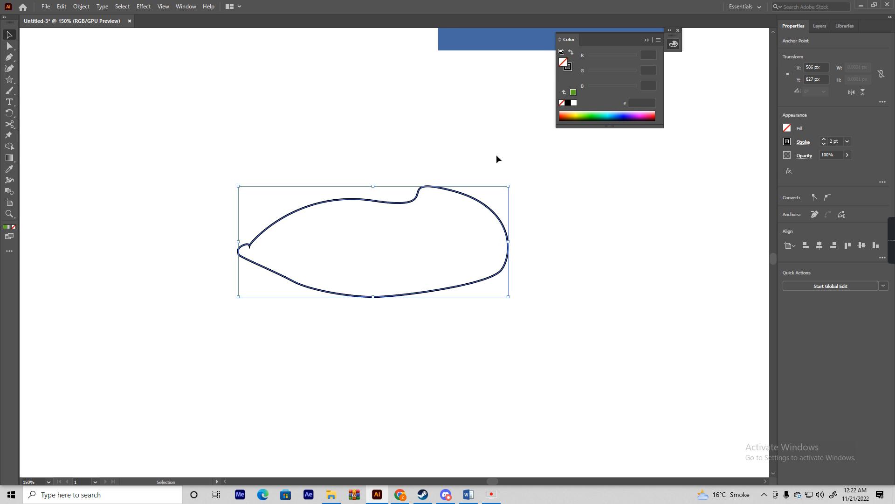
Reshape the freeform outline by moving an anchor point on its upper edge and adjusting the curve there.
left_click(56, 103)
left_click(298, 208)
key("a")
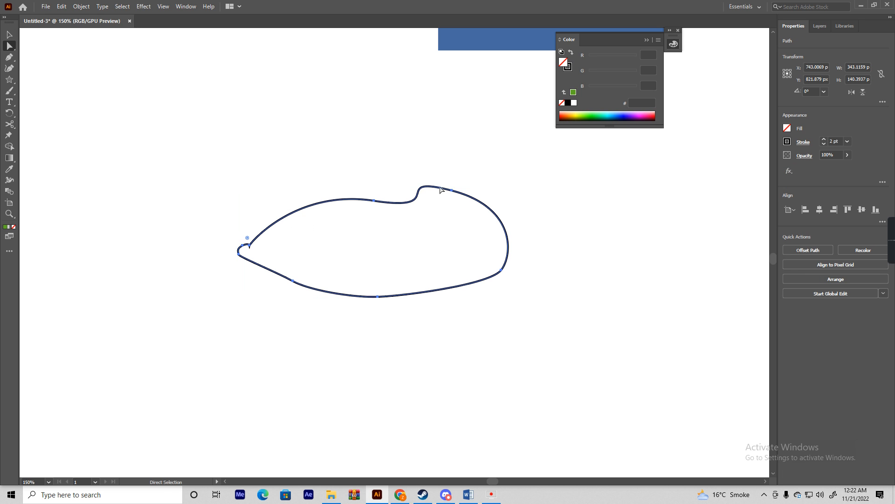
key("v")
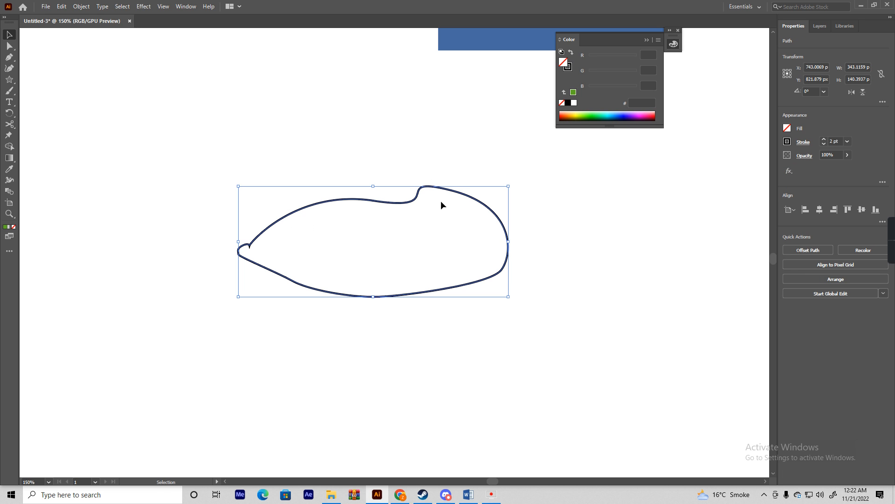
left_click(10, 46)
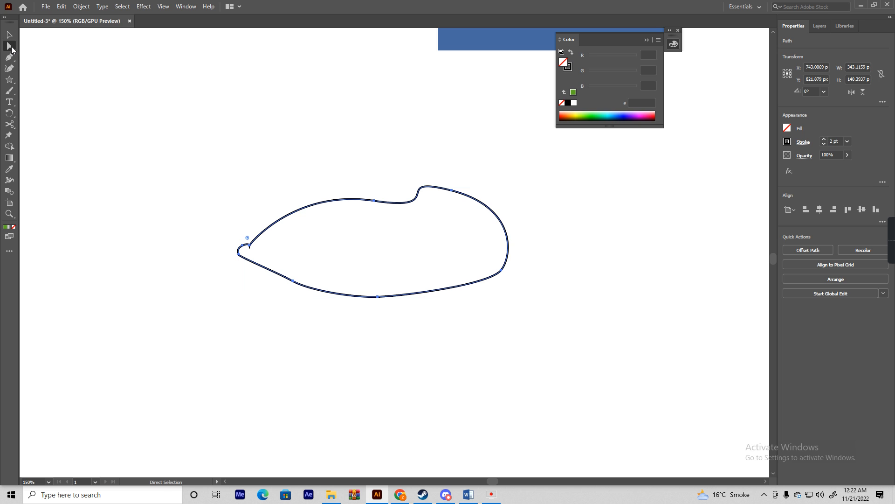
left_click(374, 201)
left_click_drag(452, 214, 320, 141)
left_click_drag(387, 176, 396, 201)
Delete the reshaped freeform outline below the blue rectangle.
key("ctrl+minus")
key("ctrl+minus")
key("ctrl+minus")
key("v")
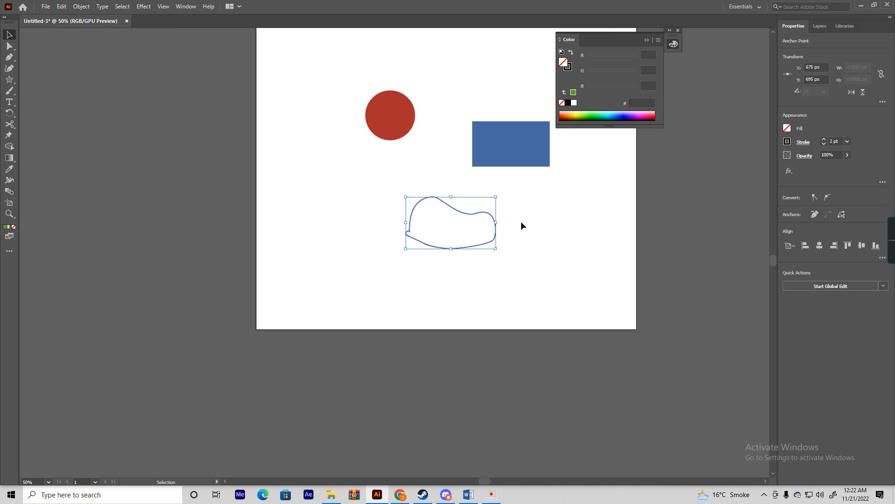
key("Delete")
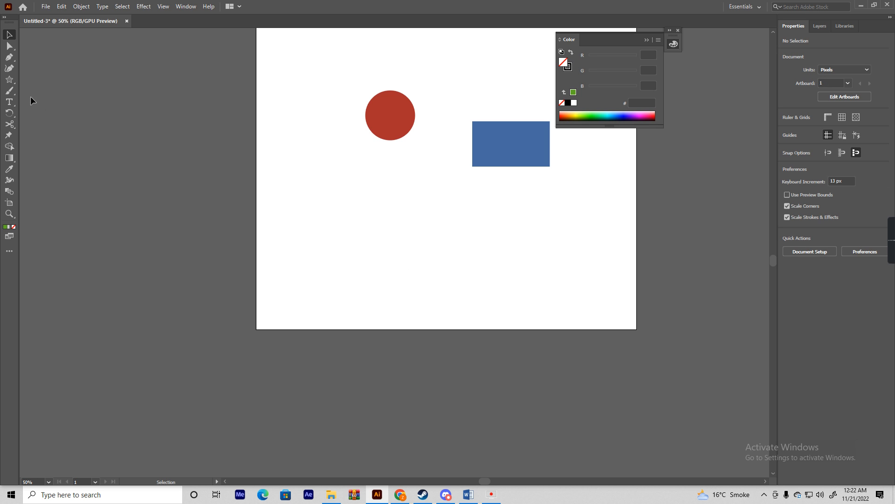
Paint loose freehand strokes above the red circle and a rounded loop about 198 by 236 px below it with the Paintbrush.
left_click(9, 84)
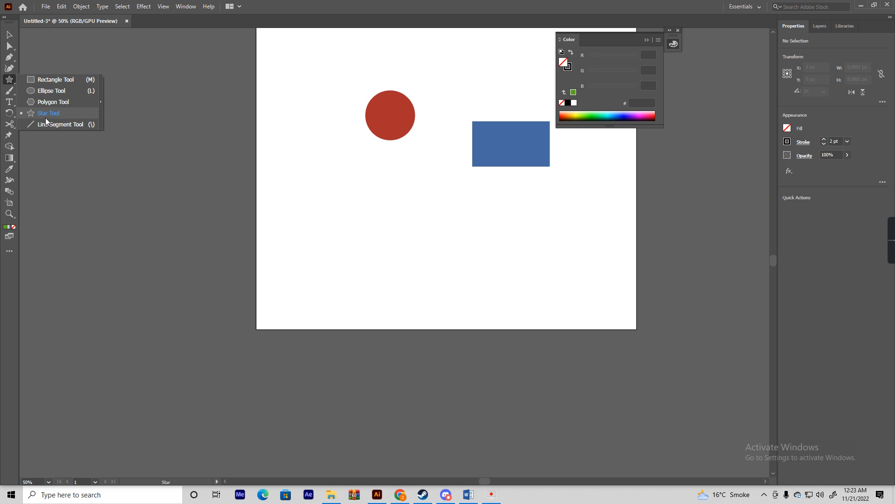
left_click(13, 82)
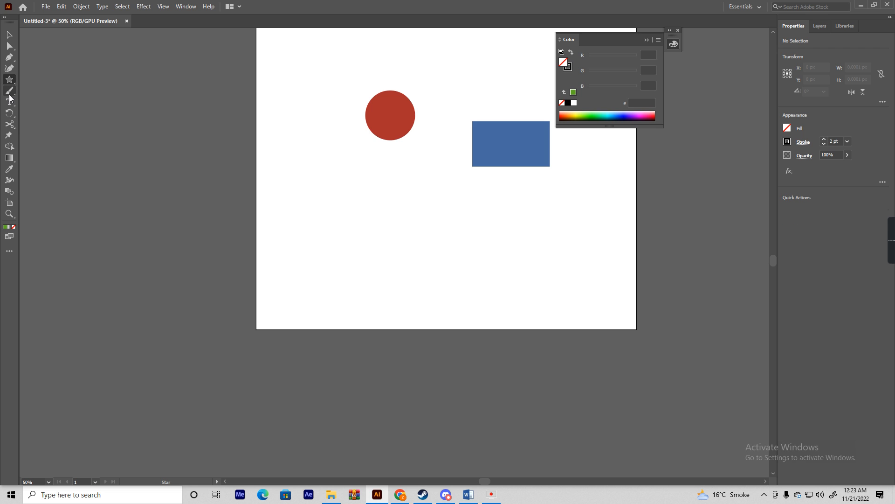
left_click(10, 92)
mouse_move(395, 119)
left_mouse_down()
mouse_move(328, 284)
mouse_move(325, 266)
left_mouse_up()
scroll(300, 246, "up", 2)
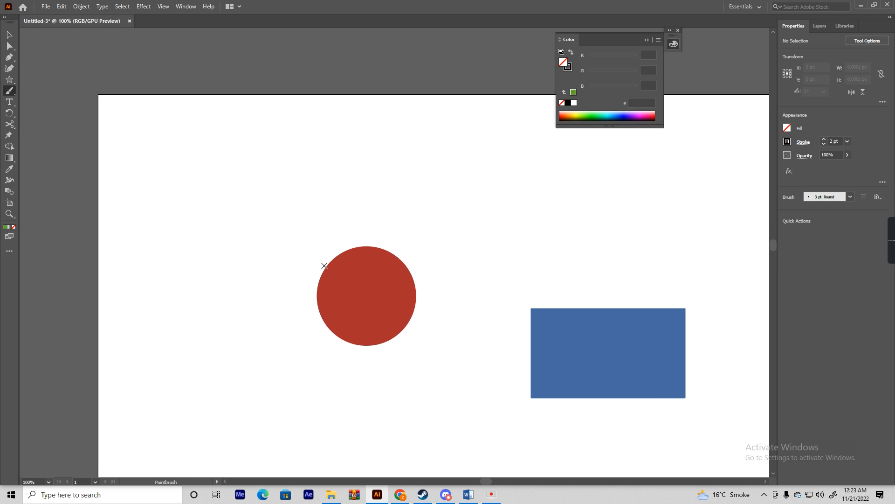
left_click_drag(290, 182, 566, 217)
left_click_drag(390, 202, 460, 200)
mouse_move(458, 160)
left_mouse_down()
mouse_move(226, 157)
mouse_move(248, 301)
left_mouse_up()
left_click_drag(347, 403, 357, 198)
mouse_move(257, 264)
left_mouse_down()
mouse_move(280, 350)
mouse_move(351, 283)
mouse_move(267, 240)
mouse_move(257, 264)
left_mouse_up()
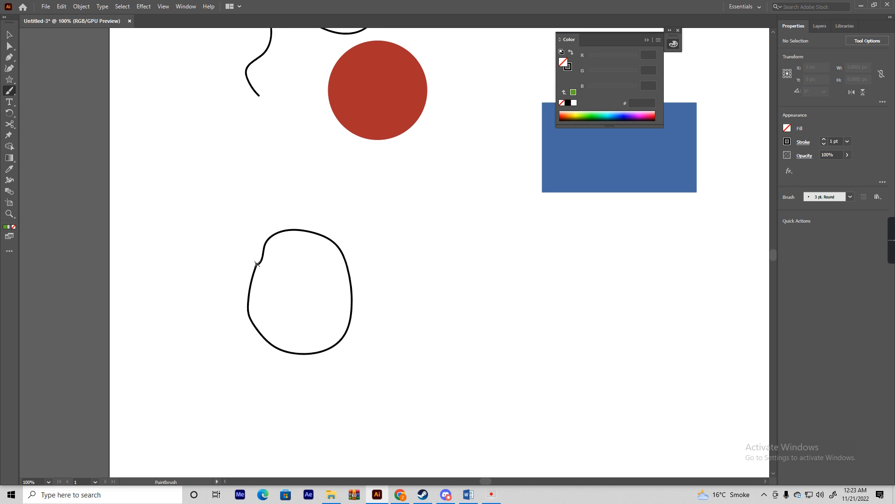
Fill the painted loop below the circle with E55353, and delete it.
key("v")
left_click(350, 260)
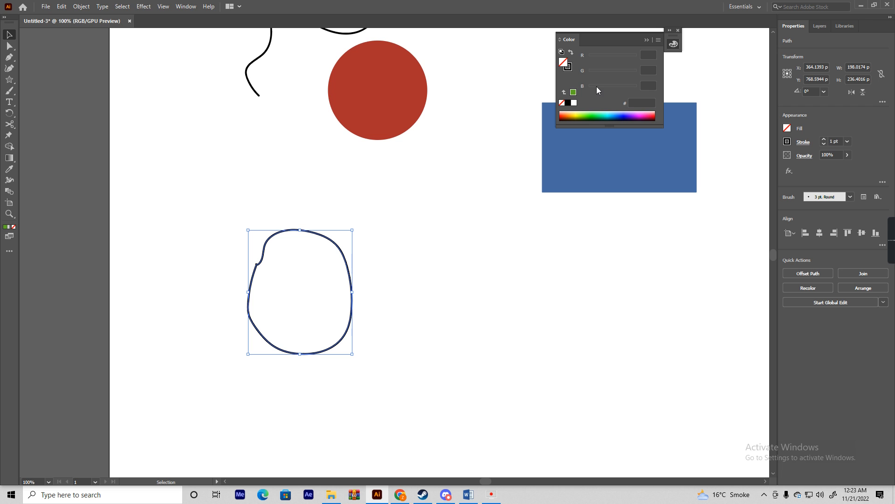
double_click(565, 61)
left_click_drag(628, 264, 662, 270)
left_click(822, 265)
left_click_drag(332, 276, 335, 275)
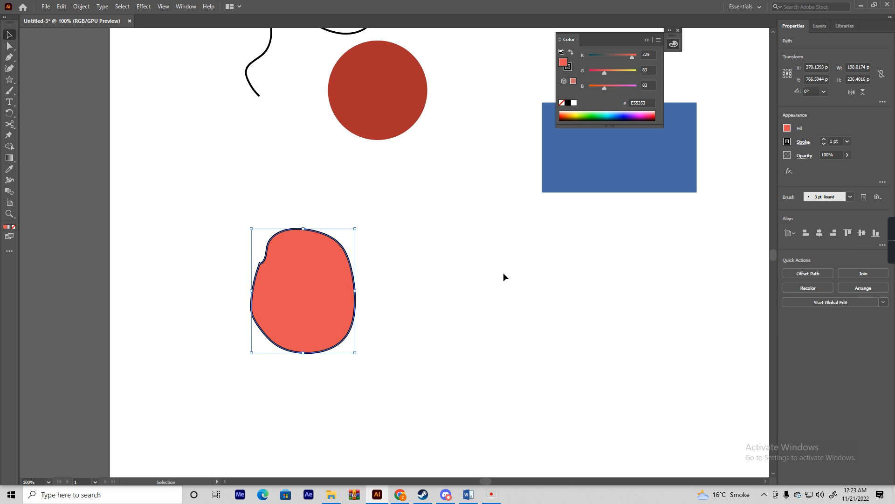
key("Delete")
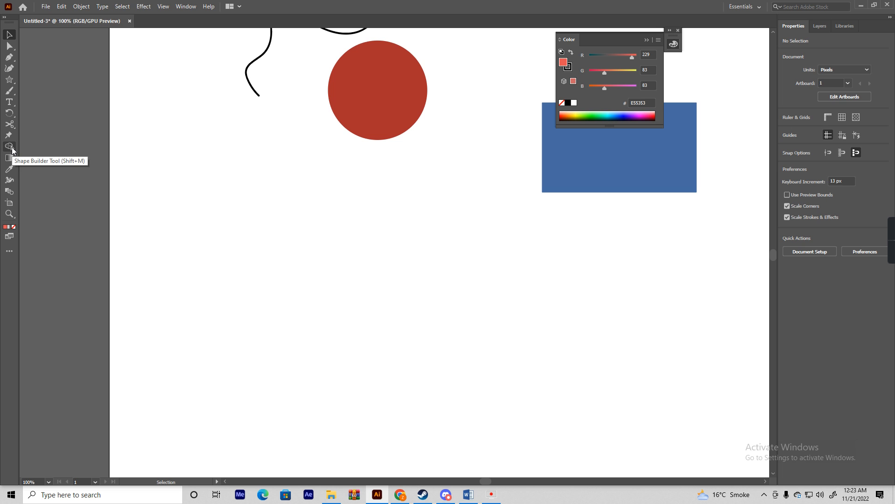
Create an area text frame about 489 by 181 px below the circle containing "salkjdkljas d".
left_click(9, 102)
left_click_drag(216, 218, 473, 312)
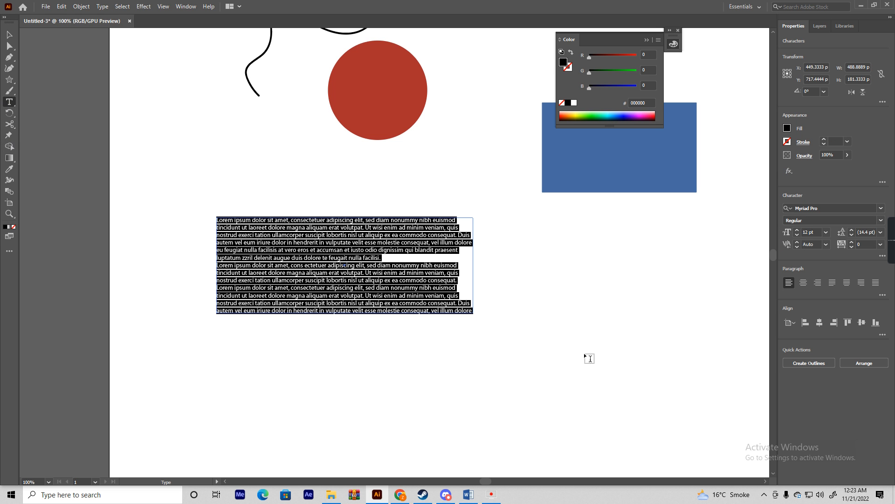
type("salkjdkljas d")
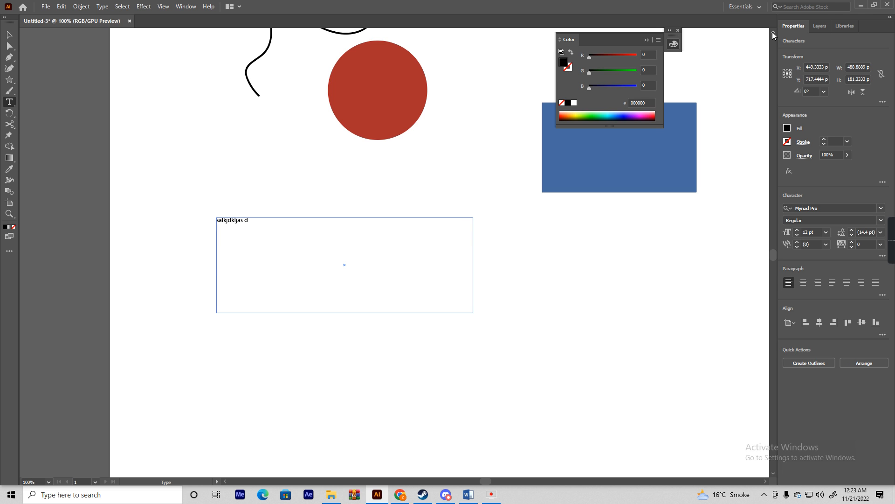
key("Escape")
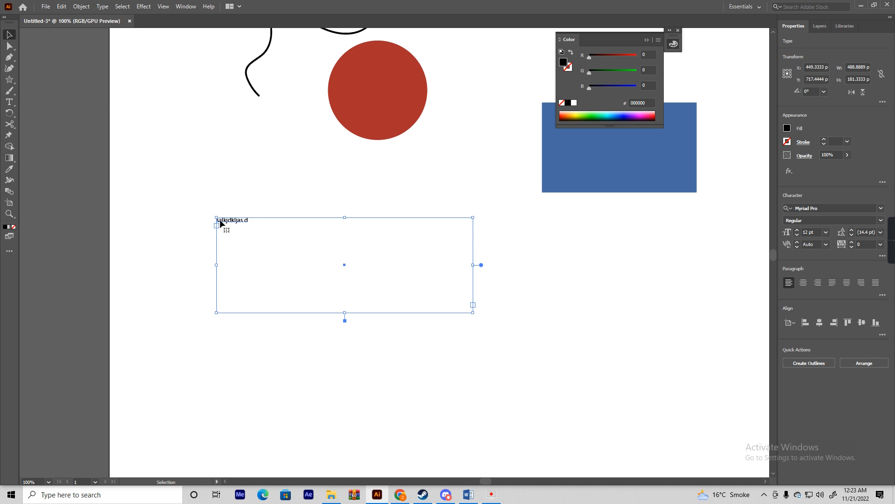
Format the text in Myriad Variable Concept at 20 pt with 16 pt leading and -1 tracking.
left_click(852, 211)
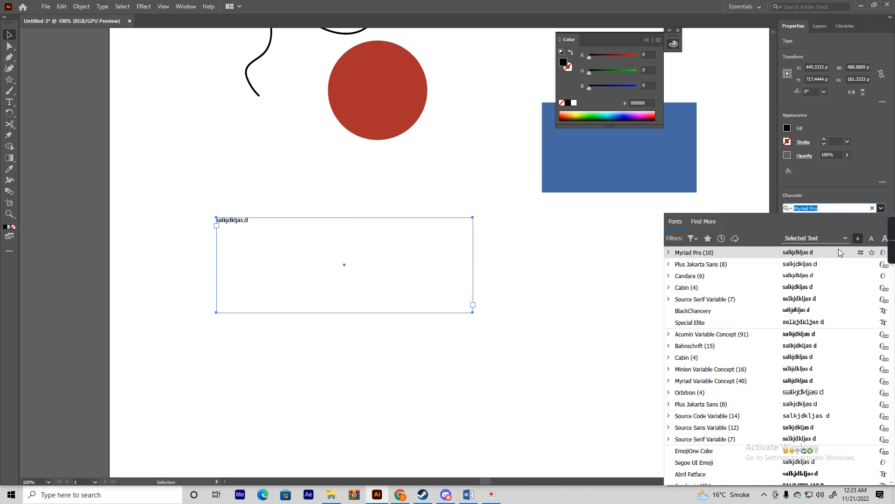
left_click(804, 382)
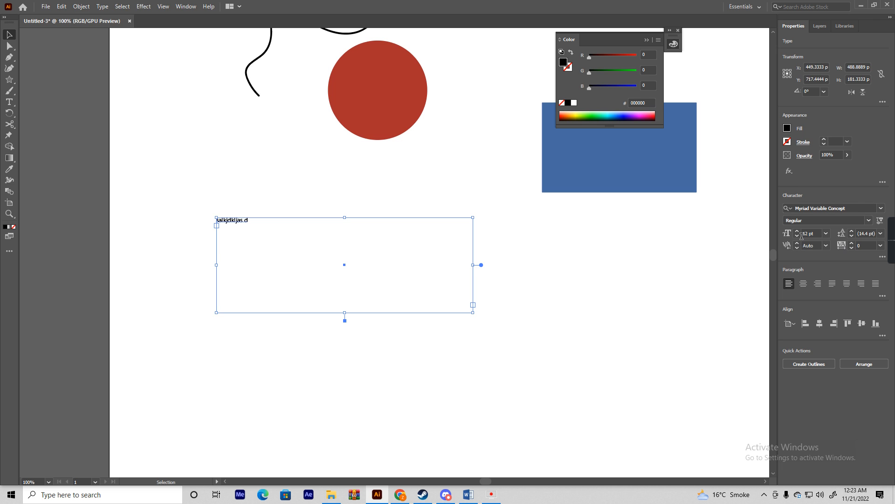
scroll(863, 234, "up", 2)
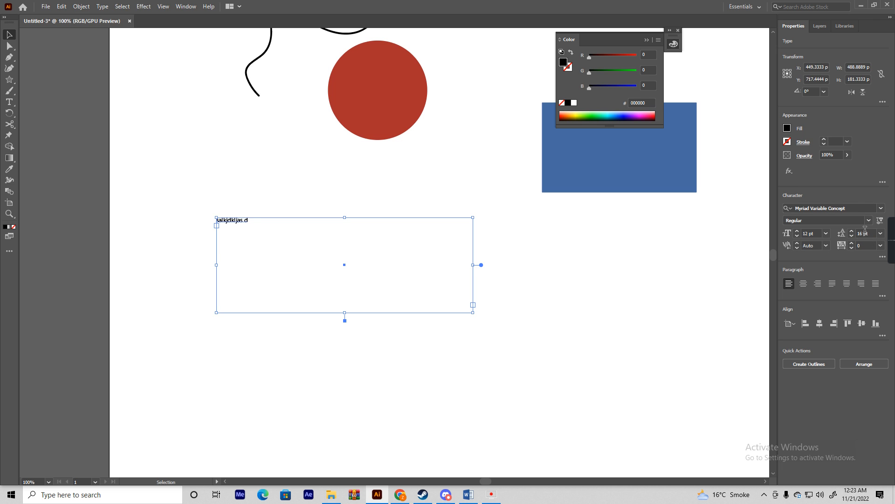
left_click(882, 257)
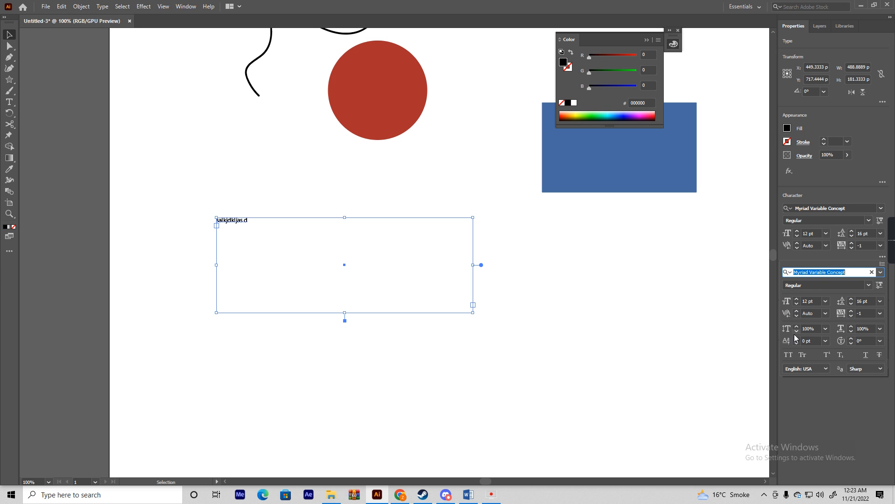
left_click(811, 301)
type("20")
key("Return")
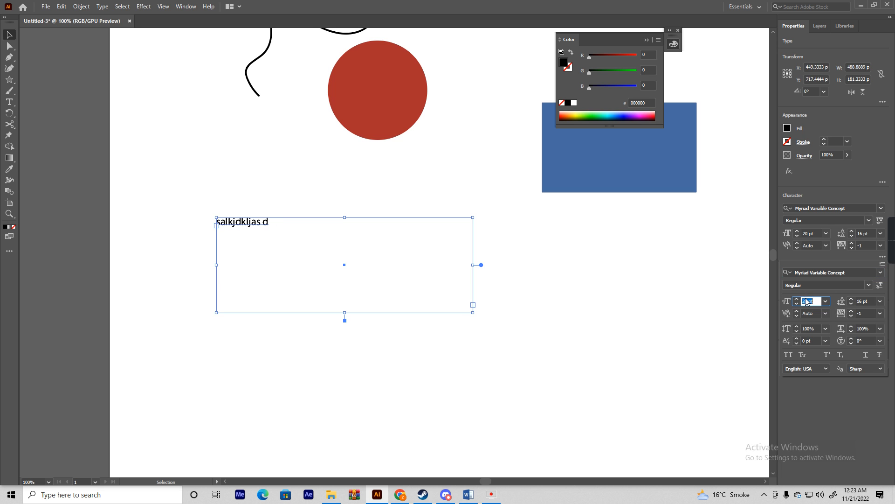
left_click(815, 245)
left_click(537, 260)
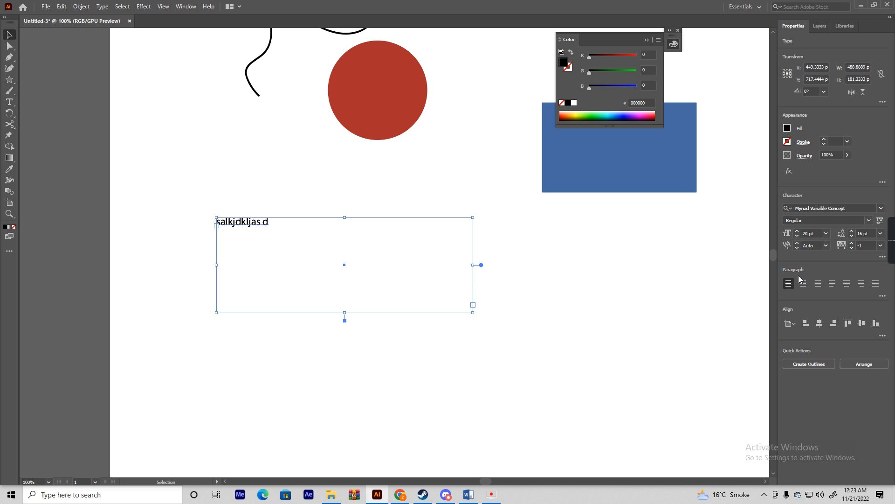
Center-align the text, and delete the text frame.
left_click(803, 283)
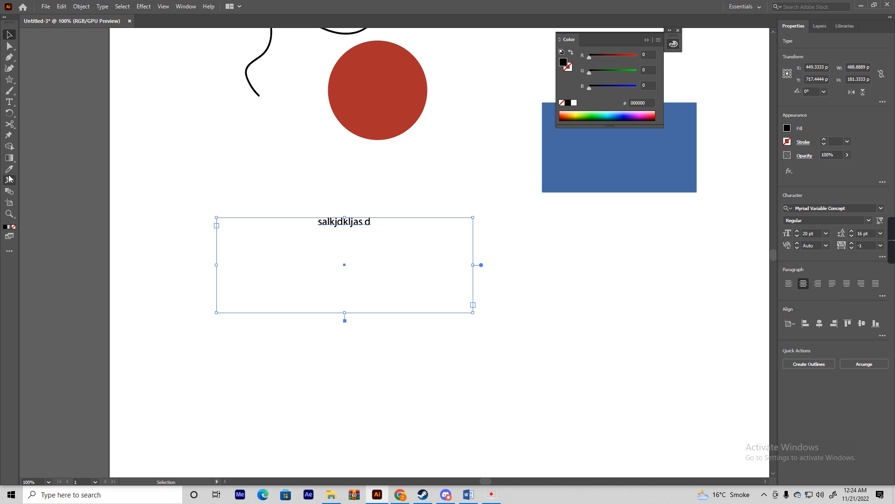
left_click_drag(313, 203, 376, 255)
key("Delete")
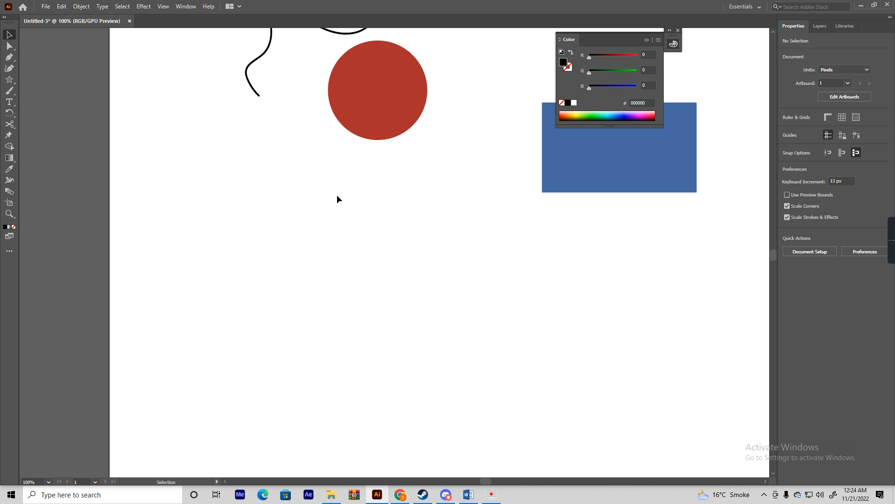
Delete all artwork on the artboard, and undo the deletion.
scroll(364, 196, "down", 4)
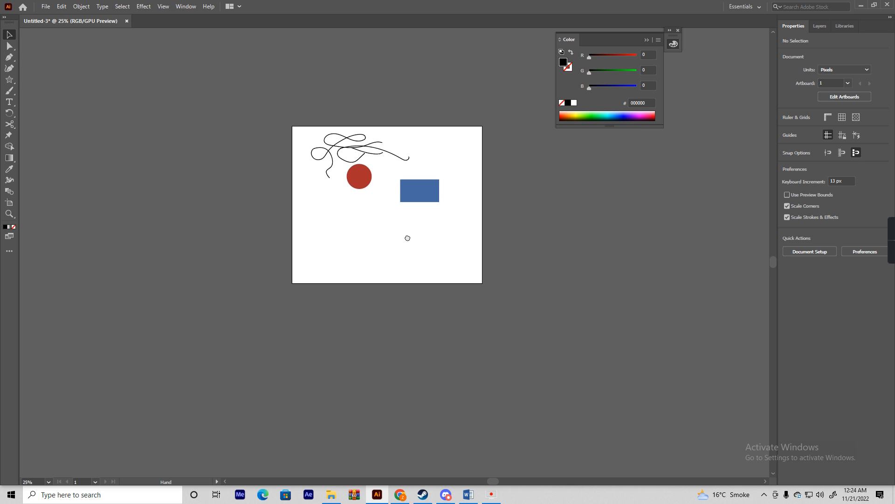
scroll(393, 219, "up", 3)
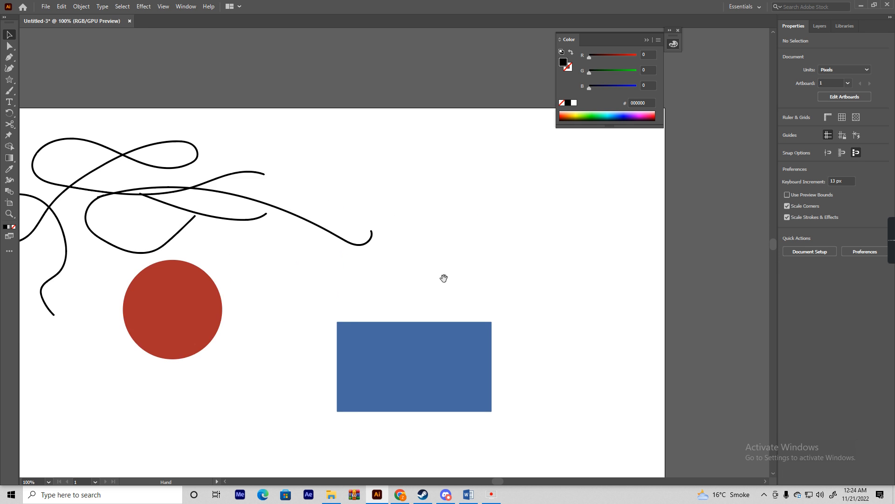
scroll(506, 242, "down", 2)
key("ctrl+a")
key("Delete")
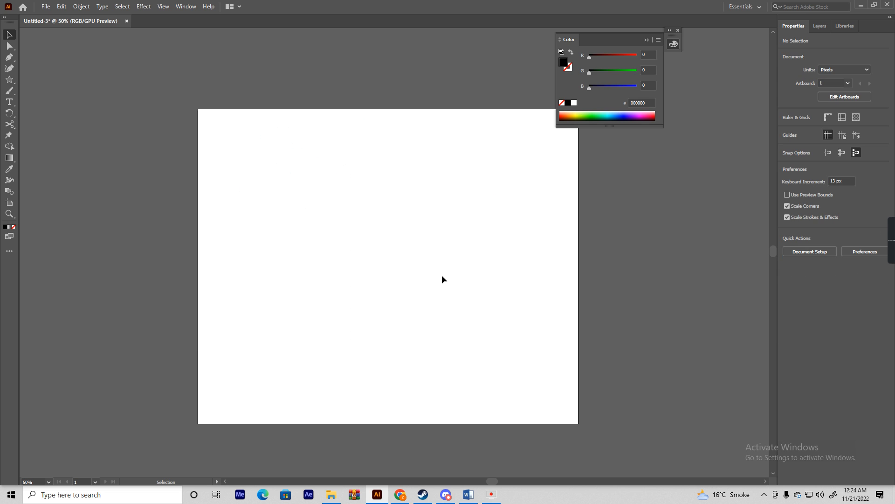
key("ctrl+z")
Delete the painted freehand strokes above the red circle, keeping the circle and rectangle.
left_click(442, 278)
left_click(312, 153)
key("Delete")
Draw a five-point star above the circle and scale it down to about 200 by 191 px.
left_click(9, 80)
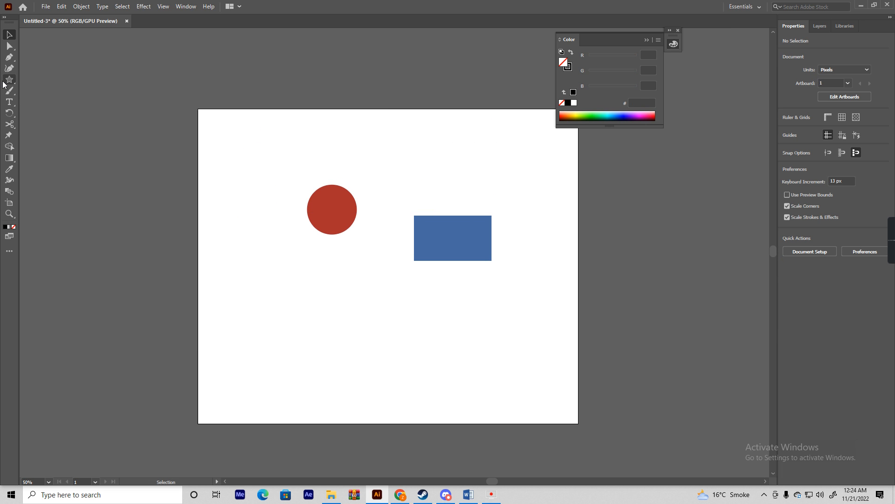
left_click_drag(389, 150, 419, 192)
key("v")
left_click_drag(439, 101, 392, 145)
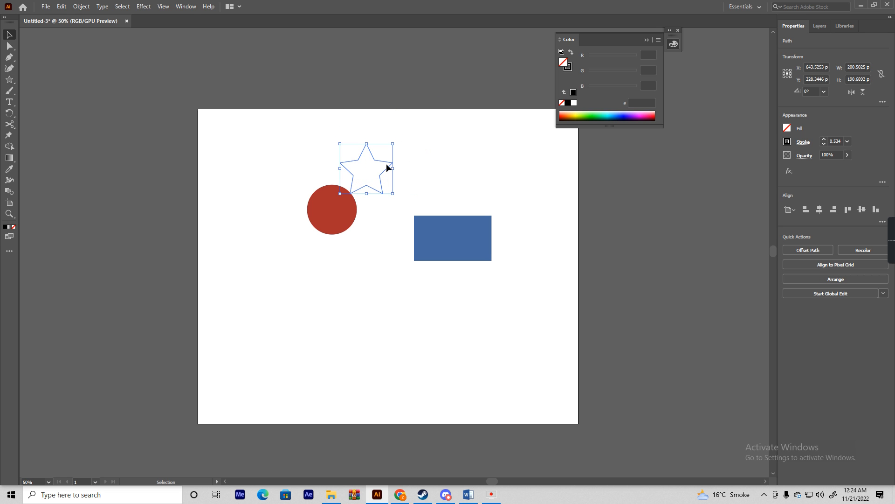
Fill the star with green 78CE1D and move it between the circle and the rectangle.
double_click(567, 68)
left_click_drag(720, 373, 718, 348)
left_click(684, 308)
left_click(688, 280)
left_click(822, 260)
left_click_drag(363, 173, 405, 182)
left_click(449, 199)
scroll(458, 215, "up", 2)
key("space")
left_click_drag(451, 216, 424, 239)
left_click_drag(357, 252, 418, 266)
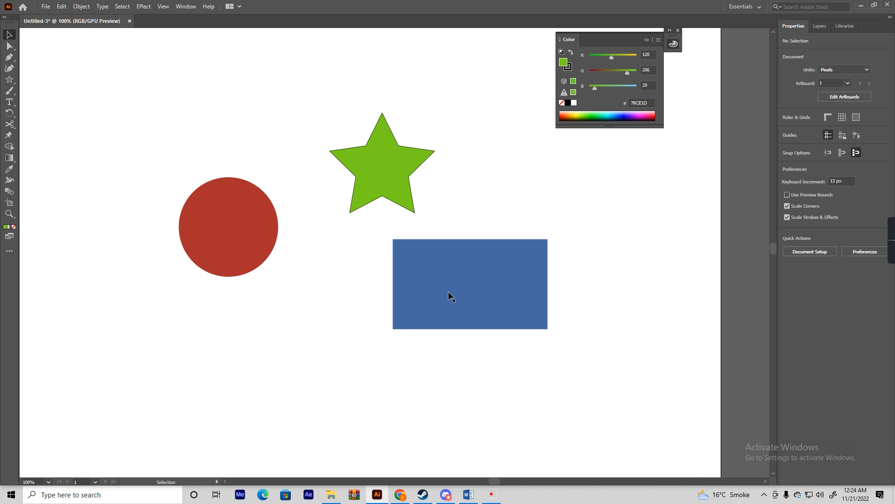
Open the layer list and view the individual objects inside Layer 1.
left_click(820, 25)
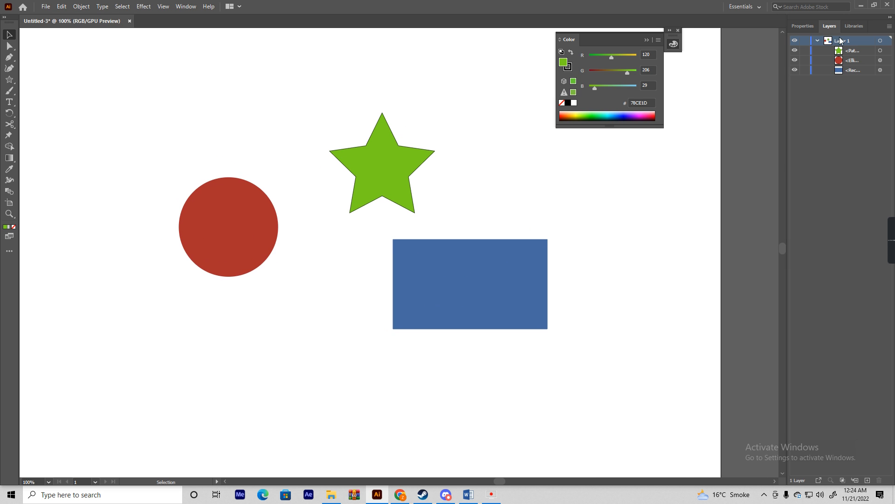
left_click(817, 41)
left_click(817, 41)
key("ctrl+minus")
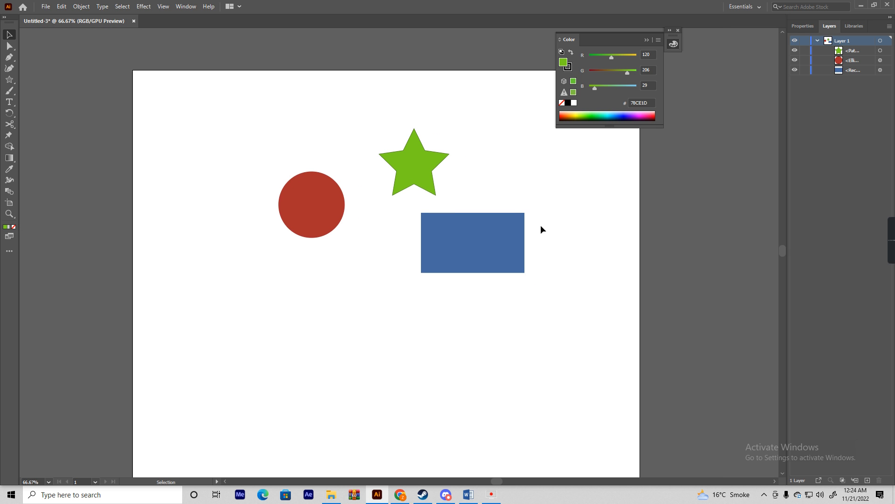
Shift the blue rectangle slightly to the left, and group it with the star and the circle.
left_click(858, 52)
left_click_drag(472, 233, 451, 238)
left_click(421, 166, "shift")
left_click(325, 209, "shift")
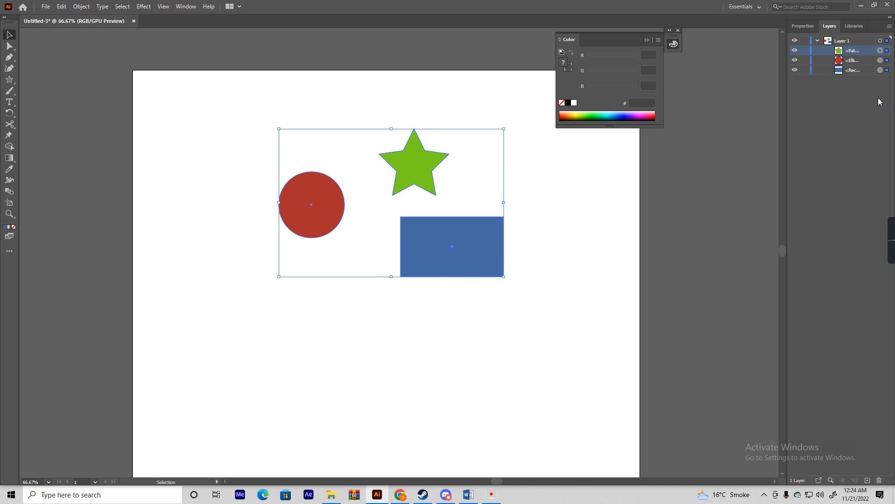
key("ctrl+g")
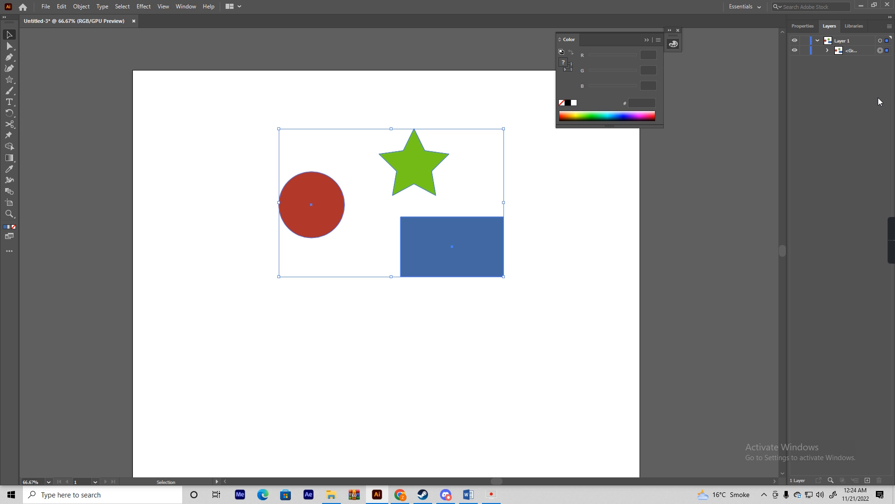
Examine how the new group is nested in Layer 1, and collapse the layer.
left_click(816, 41)
left_click(818, 41)
left_click(829, 50)
left_click(817, 41)
left_click(708, 147)
Move the grouped circle, star and rectangle together toward the artboard's left side.
left_click(417, 245)
left_click_drag(425, 238, 388, 266)
left_click(465, 354)
key("ctrl+z")
left_click(510, 245)
left_click_drag(406, 262, 366, 268)
Draw a larger blue star to the right of the group, and shift the group and the new star slightly left.
left_click(9, 79)
left_click_drag(453, 183, 573, 232)
key("v")
mouse_move(441, 251)
left_mouse_down()
mouse_move(420, 262)
mouse_move(427, 258)
left_mouse_up()
left_click_drag(554, 244, 519, 254)
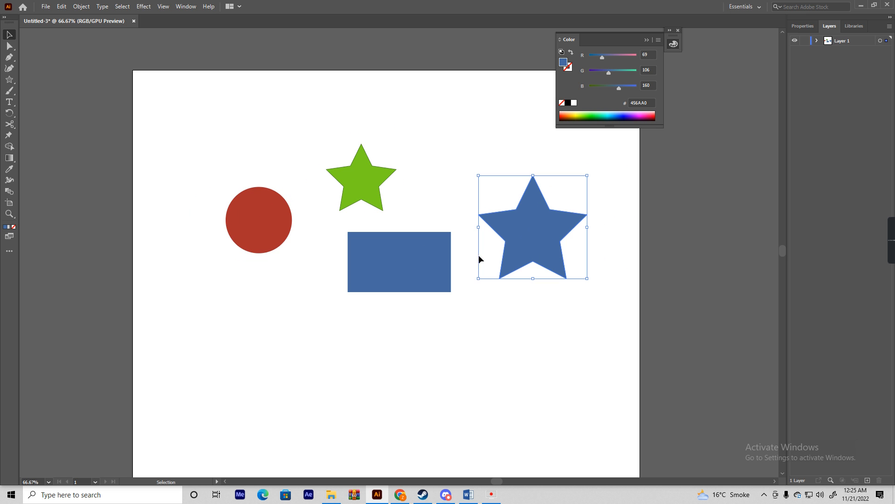
Expand Layer 1, and shift the large blue star and the group of three shapes slightly to the right.
left_click(817, 42)
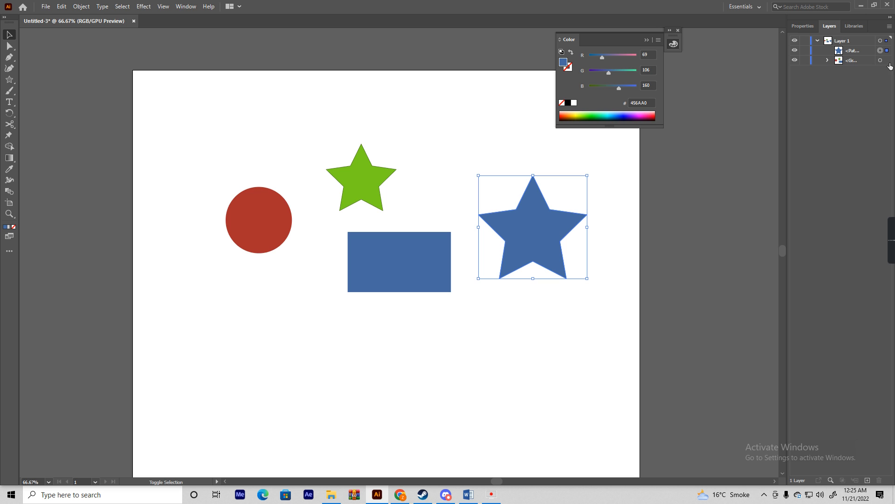
left_click(827, 60)
left_click(828, 60)
left_click_drag(558, 219, 567, 217)
left_click(521, 302)
left_click_drag(434, 274, 435, 273)
Group the large blue star with the existing group of circle, green star and rectangle.
left_click(562, 233)
left_click(446, 261)
left_click(543, 228)
left_click(387, 260, "shift")
key("a")
key("ctrl+g")
key("v")
left_click(587, 296)
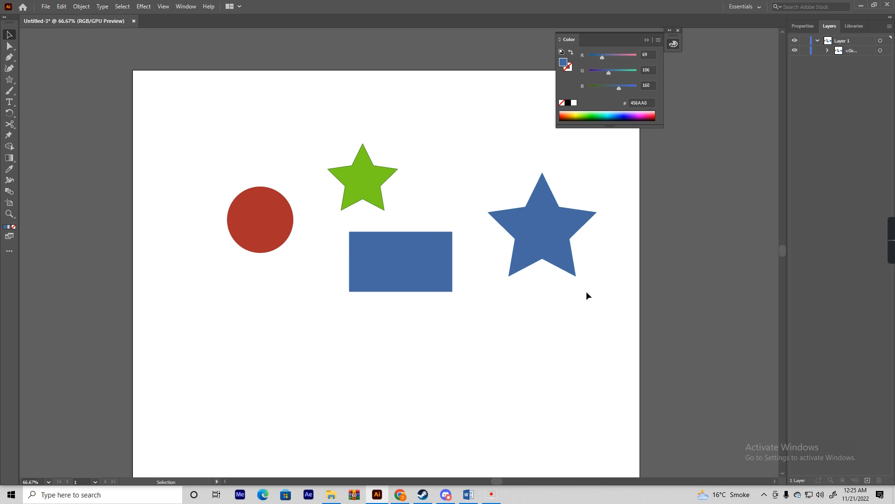
Expand the new group in Layer 1 and select the large blue star inside it.
left_click(818, 41)
left_click(827, 50)
left_click(880, 60)
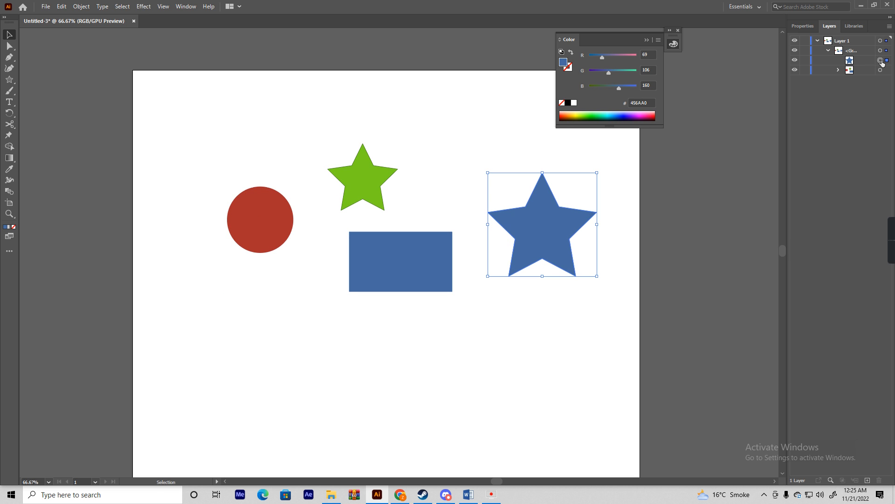
left_click(191, 264)
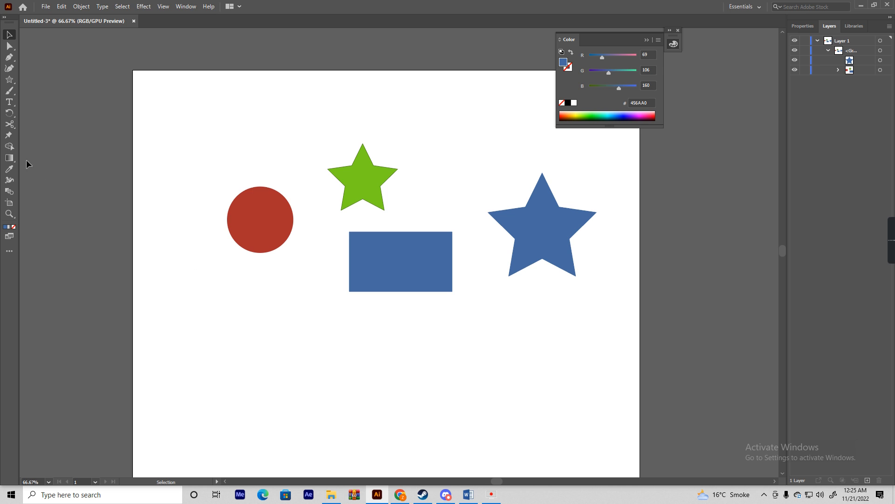
Draw a circle filled with FF10EE below and to the right of the blue rectangle, and enlarge it.
left_click_drag(11, 83, 38, 91)
left_click_drag(452, 340, 481, 369)
type("FF10EE")
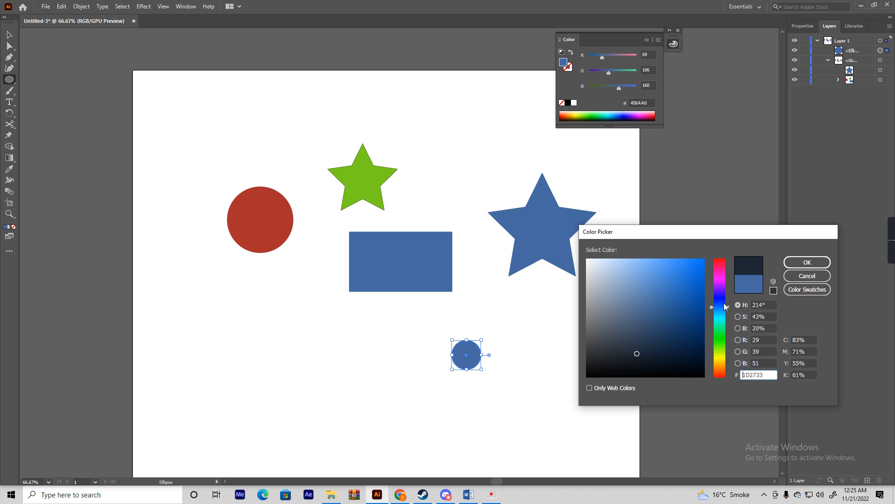
left_click(806, 263)
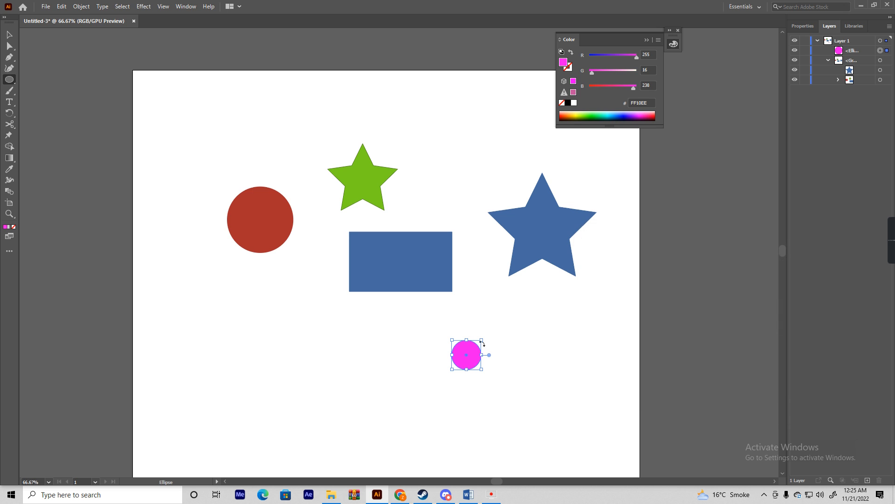
left_click_drag(481, 340, 502, 320)
left_click(559, 350)
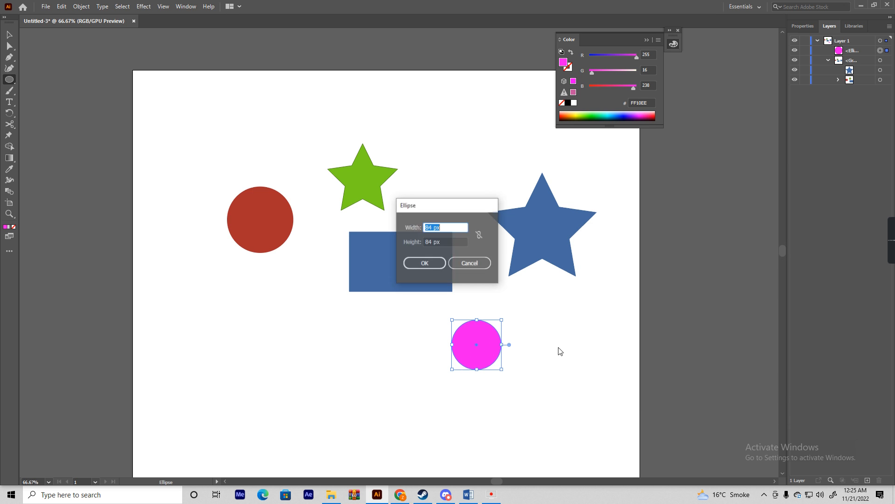
left_click(470, 263)
Group the magenta circle with the existing group of shapes, and select the combined group.
left_click(819, 40)
key("v")
left_click(661, 282)
left_click(424, 252)
left_click_drag(429, 253, 402, 230)
key("ctrl+z")
left_click(495, 353, "shift")
key("a")
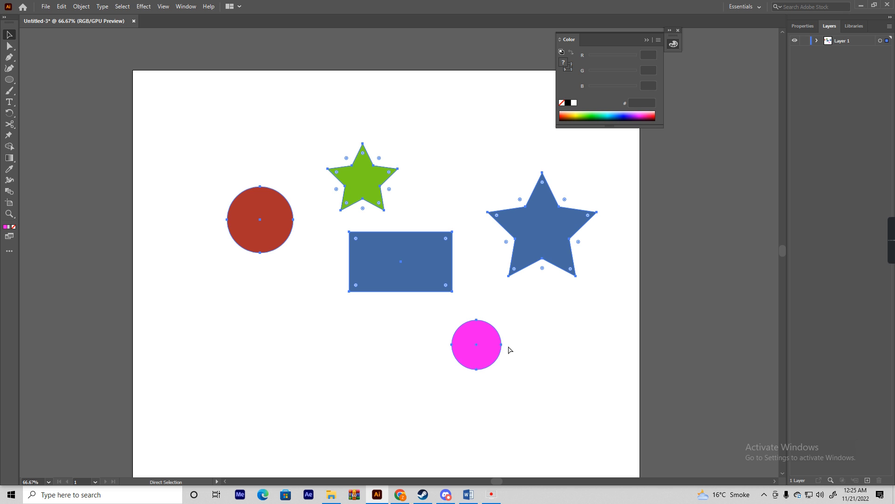
key("v")
left_click(607, 358)
left_click(463, 348)
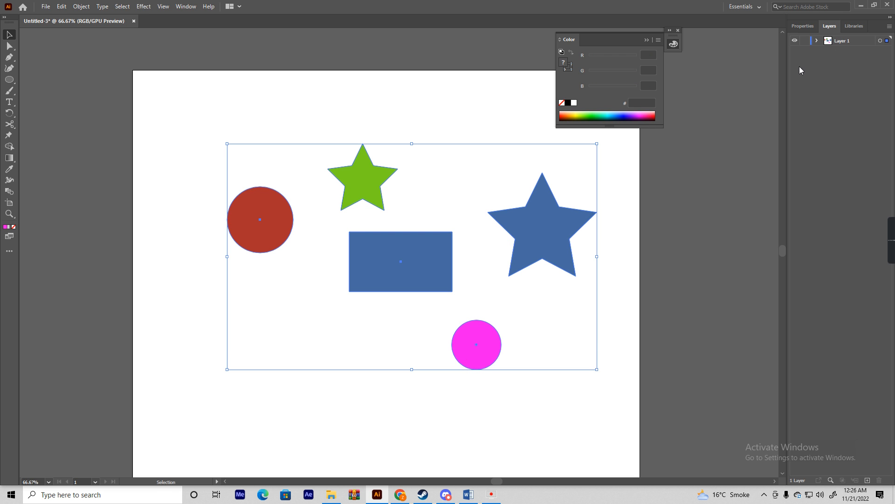
Expand the nested groups in Layer 1 and select the large blue star inside the second group.
left_click(817, 40)
left_click(828, 50)
left_click(839, 69)
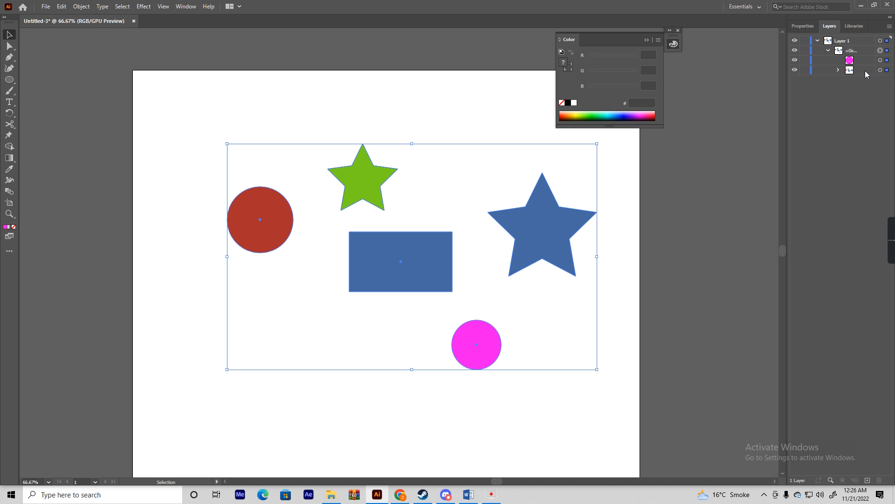
left_click(838, 70)
left_click(881, 80)
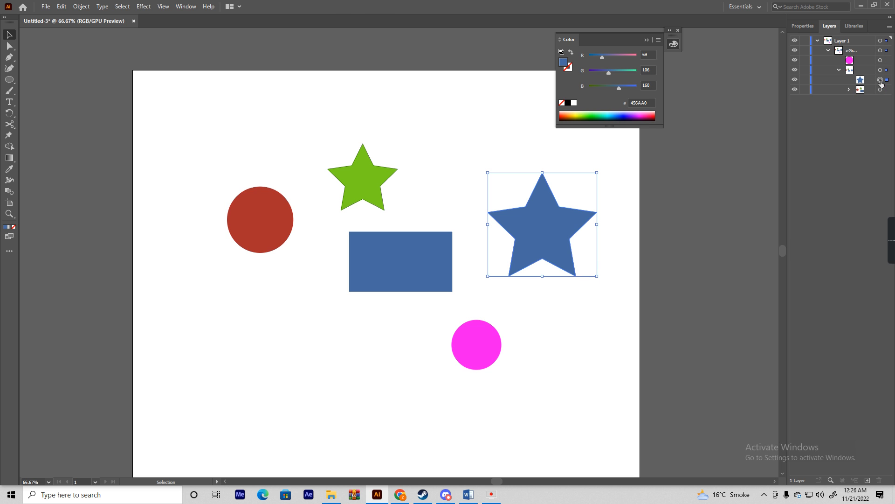
Select the innermost group and each of its three shapes through Layer 1, review the nesting again, and collapse the layer.
left_click(880, 89)
left_click(849, 89)
left_click(881, 99)
left_click(881, 109)
left_click(881, 119)
left_click(850, 89)
left_click(840, 70)
left_click(818, 41)
left_click(538, 326)
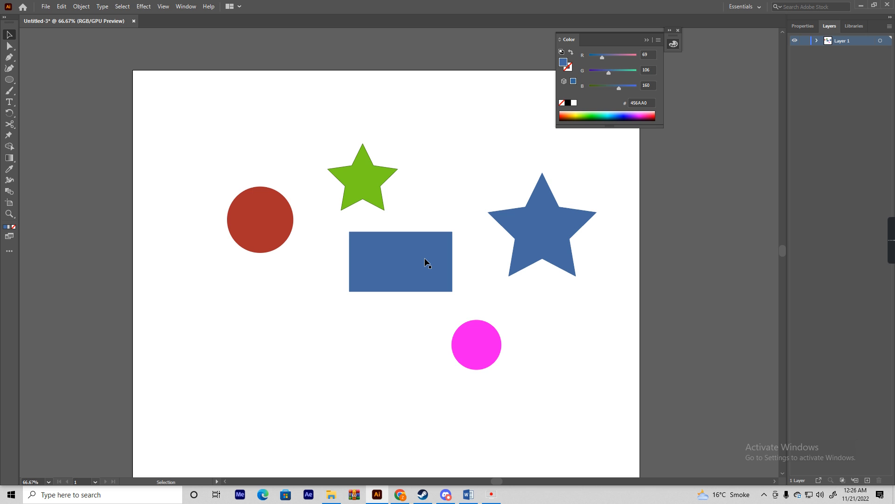
left_click(817, 40)
left_click(849, 89)
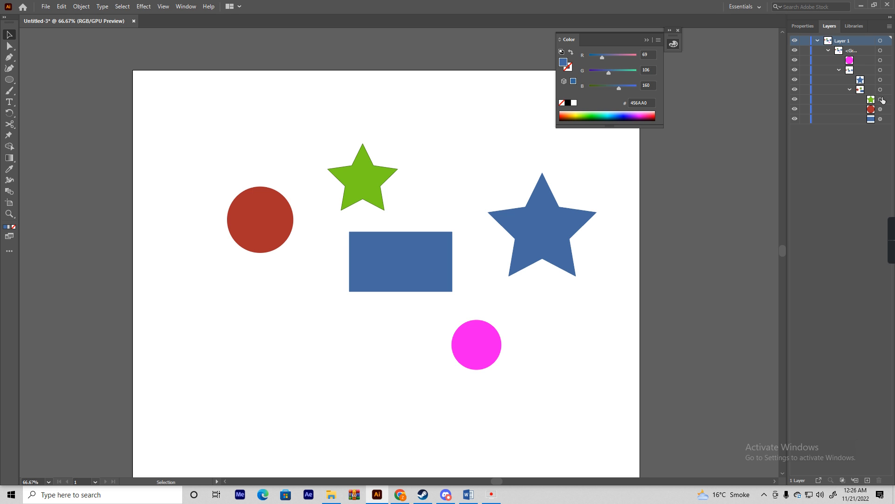
left_click(818, 41)
Isolate the nested groups one level at a time, down to the innermost group containing the blue rectangle.
left_click(401, 272)
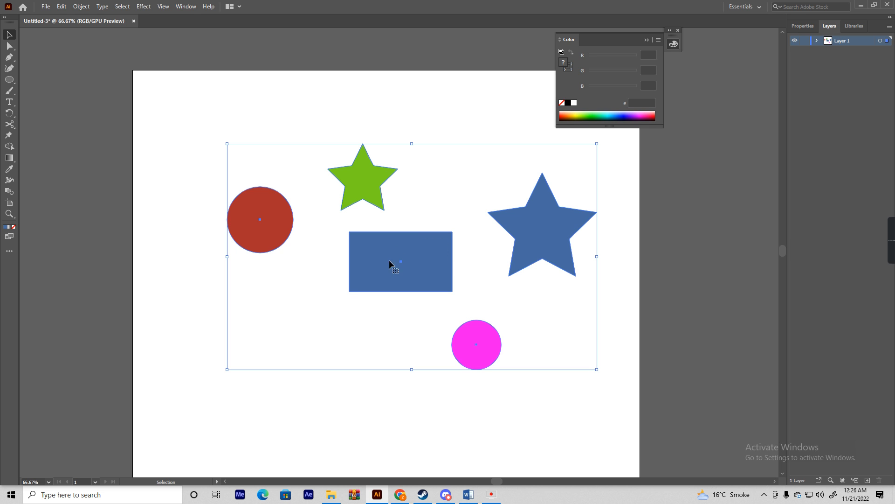
double_click(376, 262)
left_click(374, 264)
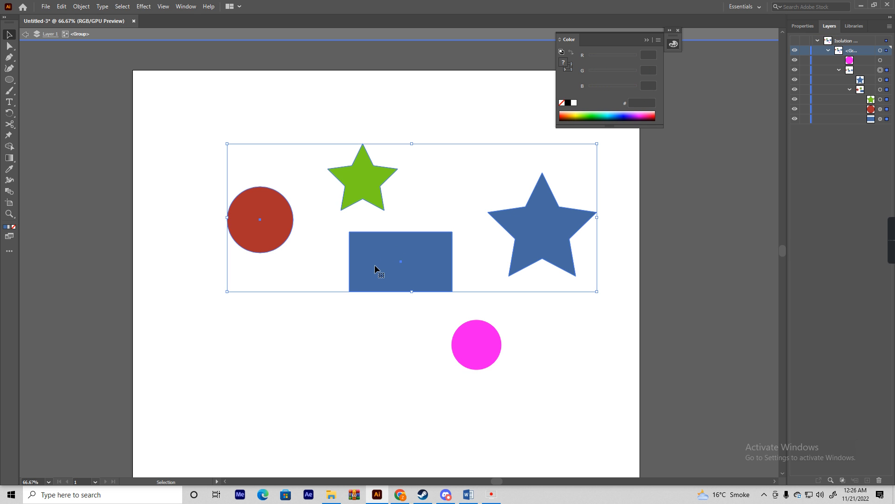
double_click(431, 256)
left_click(431, 256)
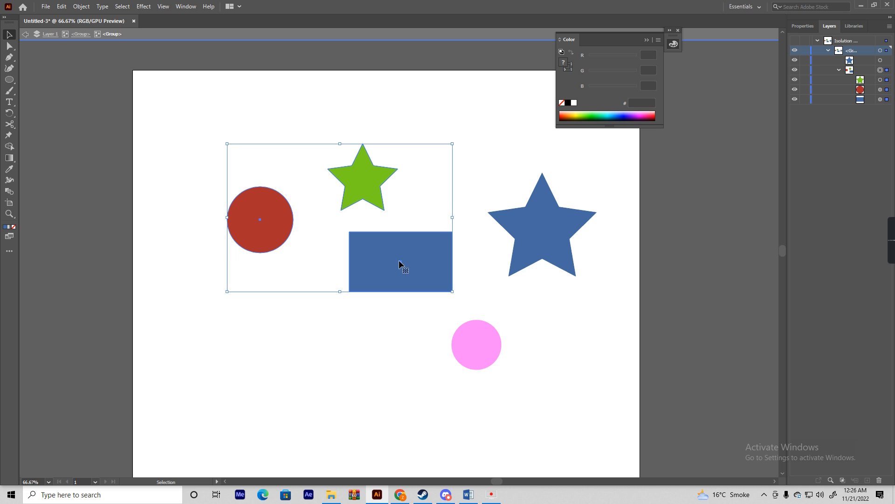
double_click(416, 264)
left_click_drag(416, 264, 435, 294)
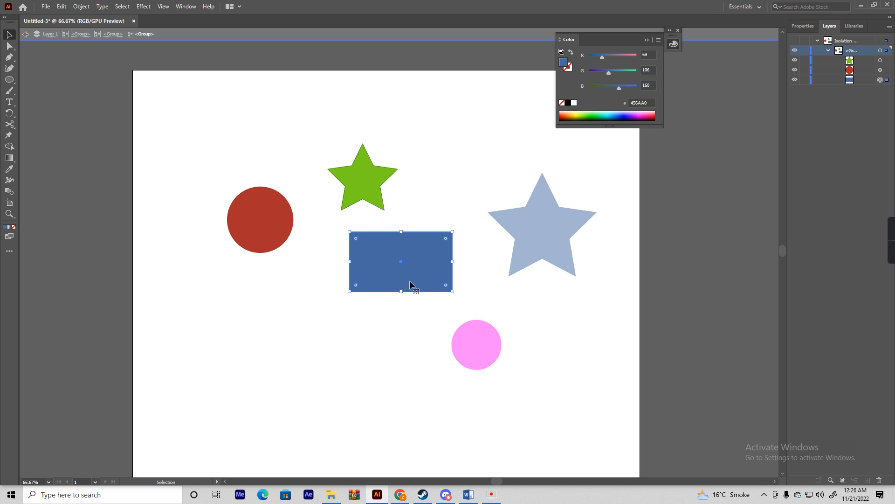
Try shifting the blue rectangle down while it is isolated by itself, undo the move, and leave isolation mode.
double_click(415, 254)
left_click_drag(420, 259, 422, 269)
key("ctrl+z")
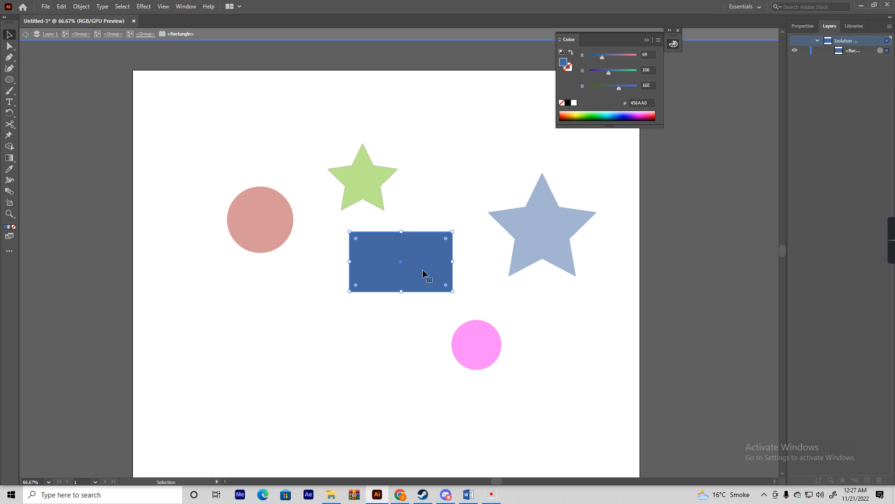
double_click(472, 185)
Select all artwork, compare the levels of nested groups in Layer 1, and select the magenta circle inside the outer group.
scroll(535, 216, "down", 1)
key("ctrl+a")
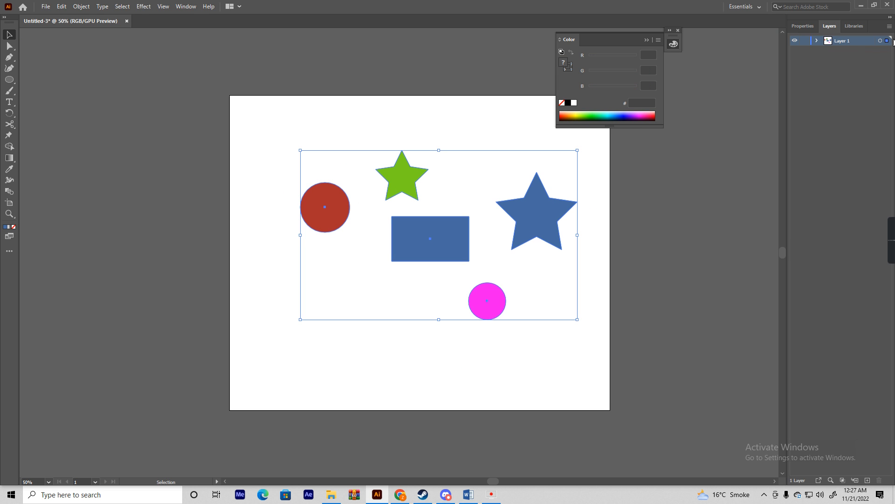
left_click(817, 42)
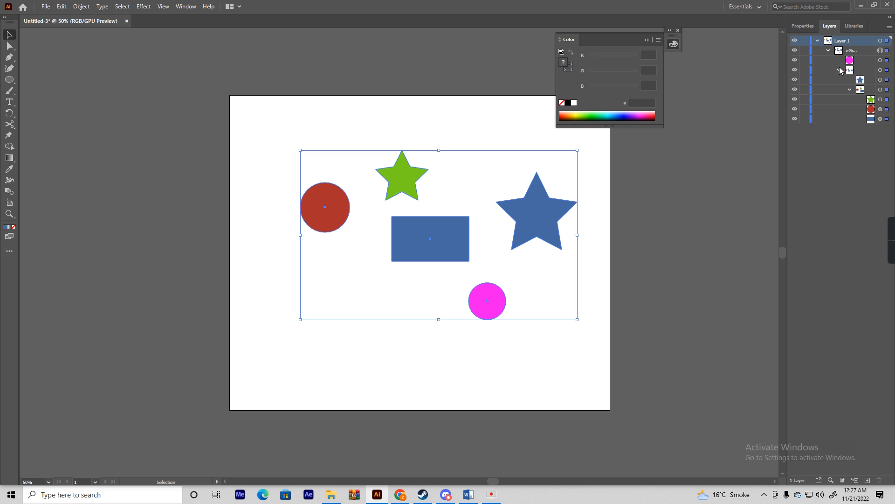
left_click(827, 50)
left_click(839, 70)
left_click(850, 89)
left_click(850, 89)
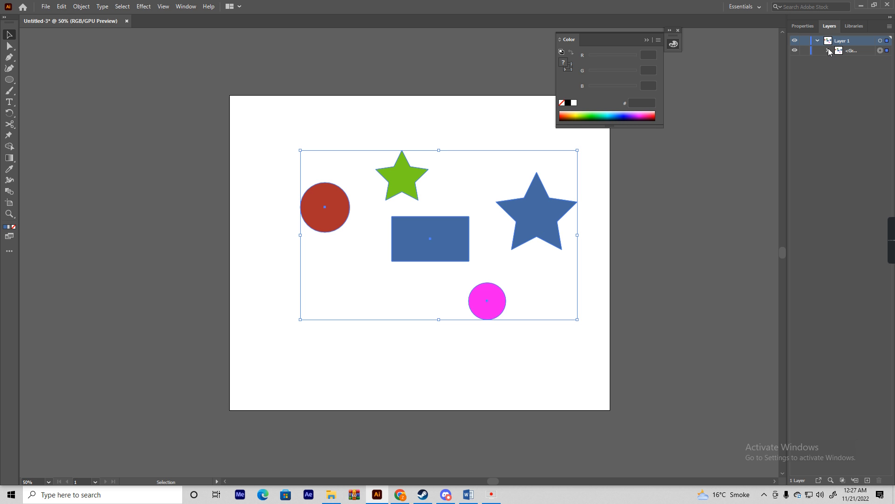
left_click(880, 60)
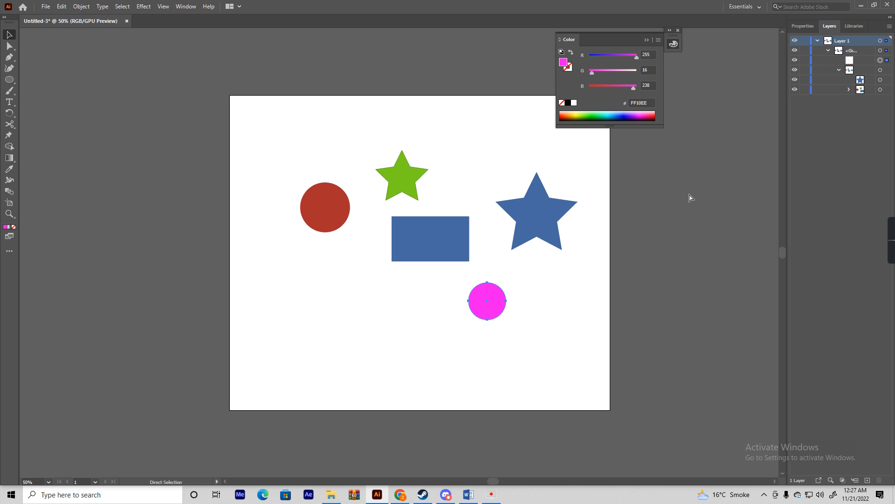
left_click(817, 43)
Select only the blue rectangle inside its nested group with the Direct Selection tool, and deselect it.
left_click(430, 339)
left_click_drag(440, 326, 322, 337)
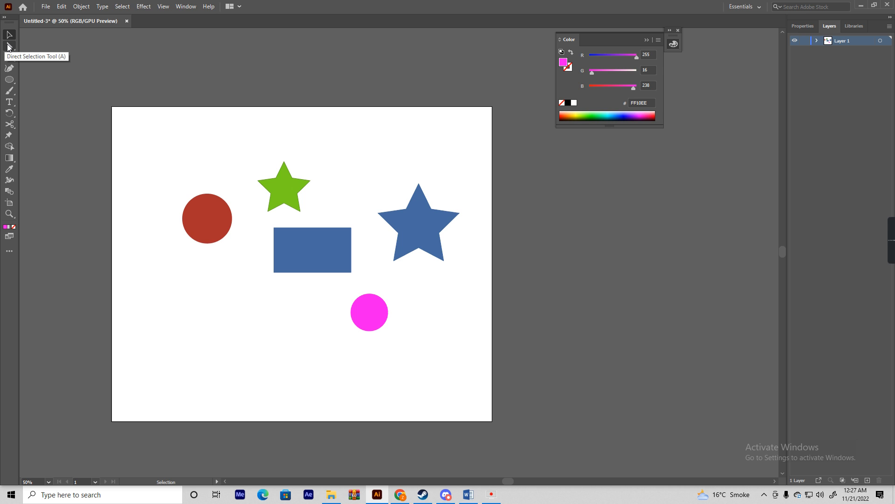
left_click_drag(314, 247, 311, 246)
key("ctrl+z")
key("space")
left_click_drag(352, 269, 443, 290)
left_click(9, 46)
left_click(297, 185)
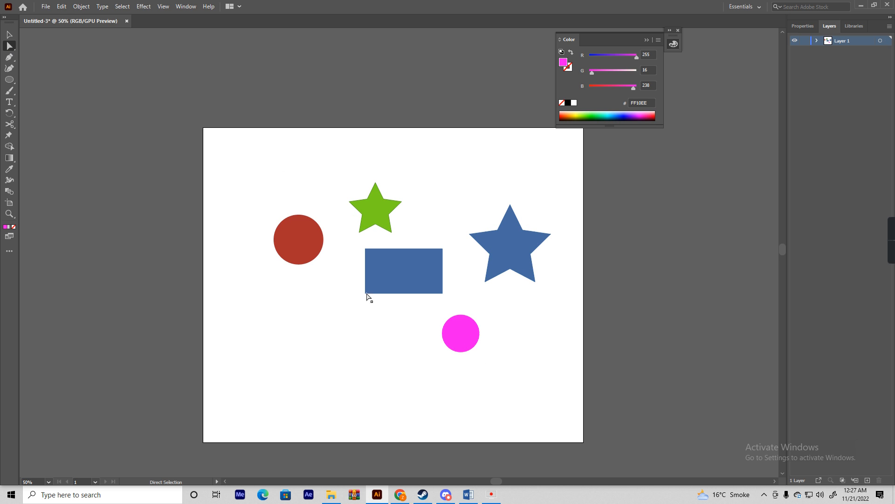
left_click(418, 278)
key("ctrl+c")
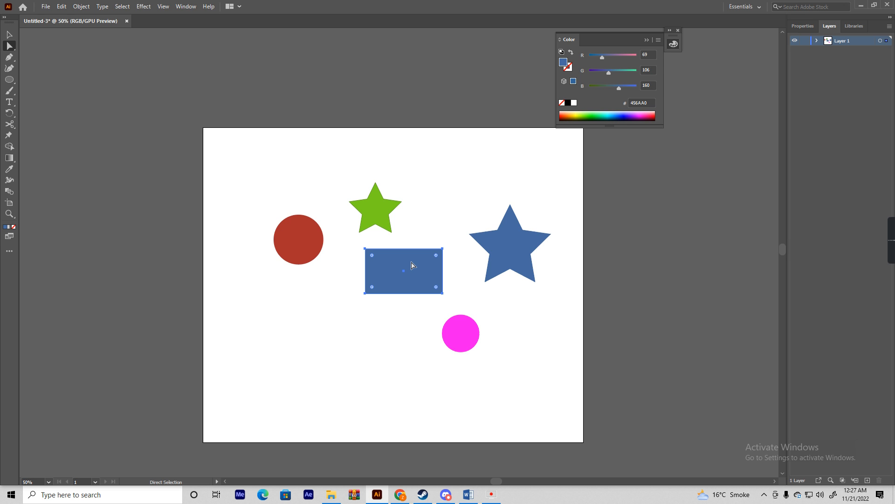
key("v")
left_click(405, 102)
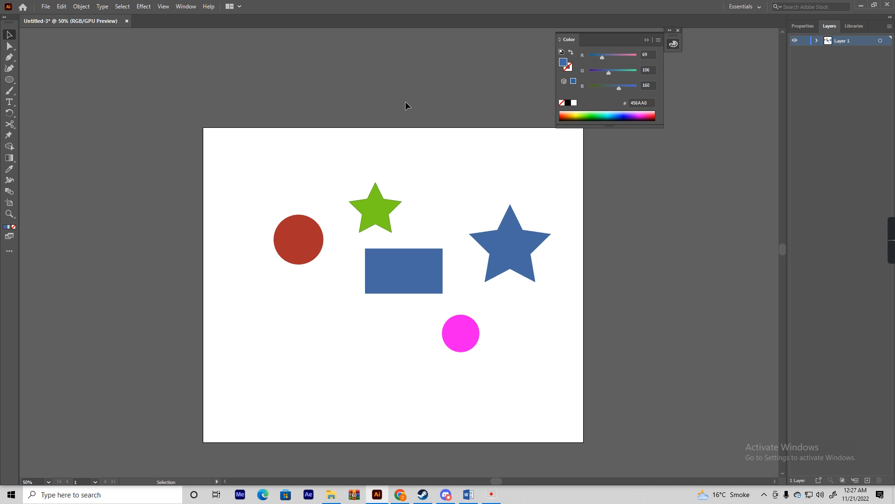
Try moving the nested group down and to the left inside the isolated outer group, and undo the move.
key("ctrl+a")
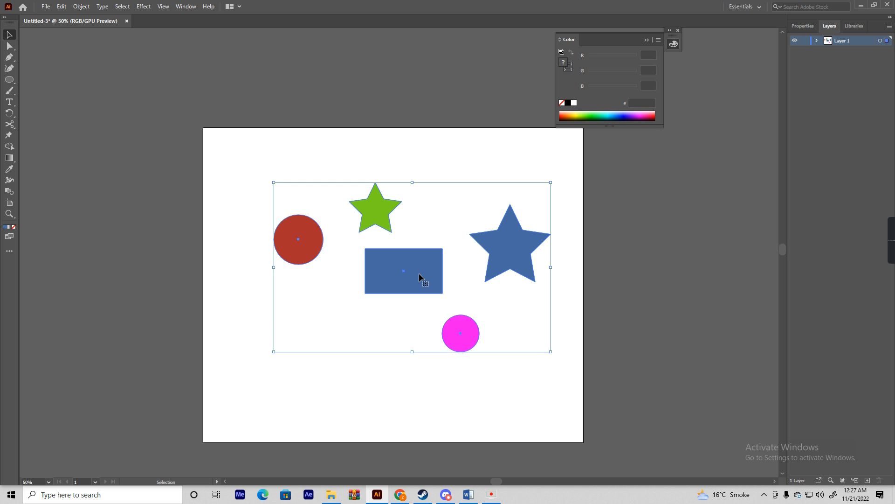
double_click(418, 272)
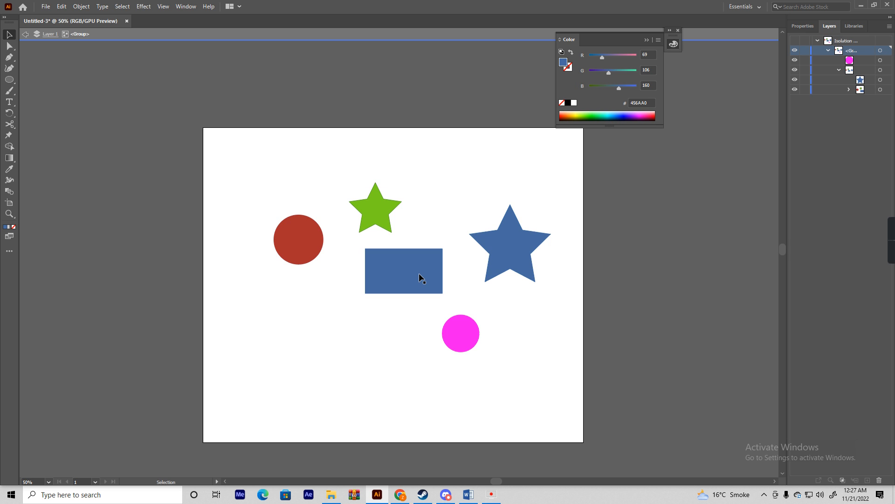
left_click_drag(418, 273, 389, 297)
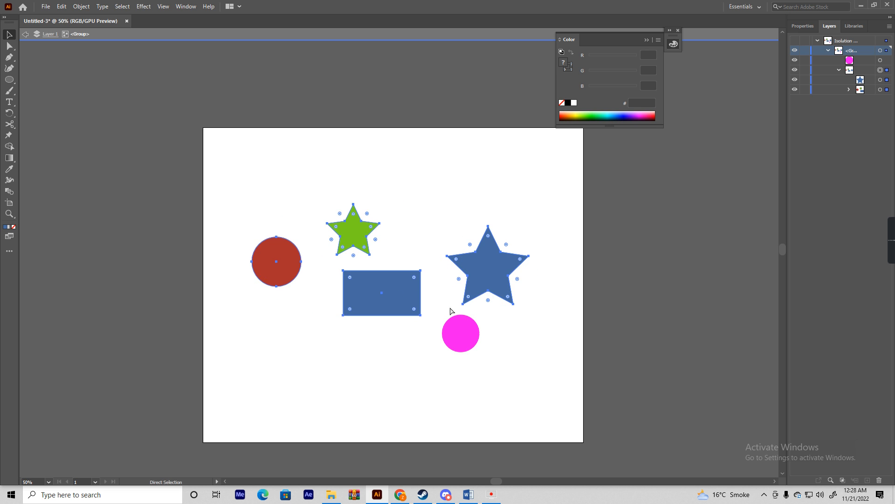
key("ctrl+z")
left_click(398, 341)
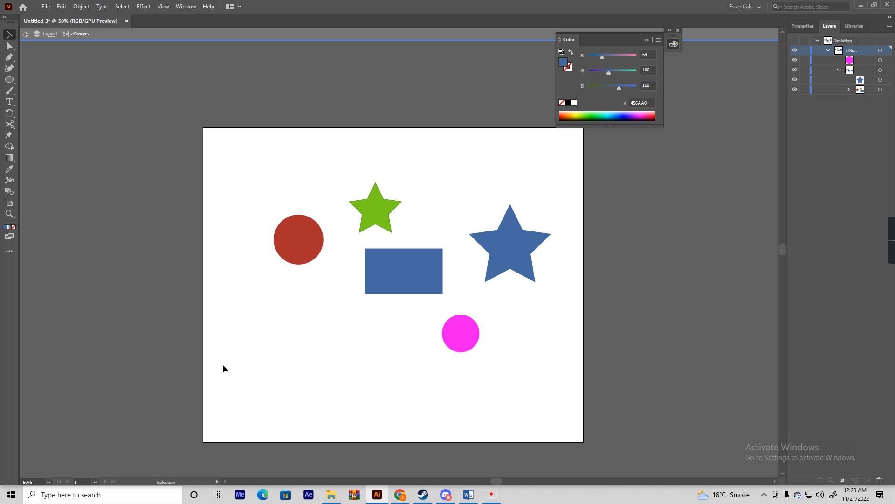
Select the nested group without the magenta circle, leave isolation mode, and select the whole outer group for comparison.
left_click(408, 266)
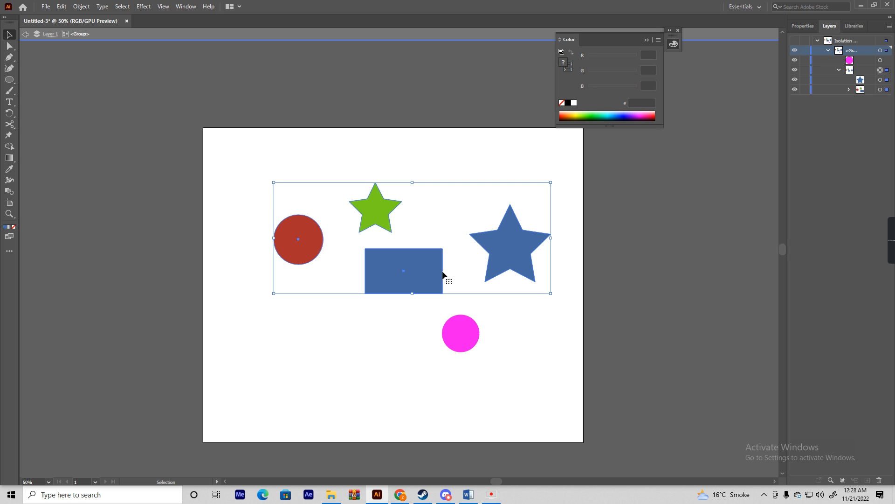
left_click(387, 339)
left_click(404, 268)
double_click(416, 337)
left_click(424, 291)
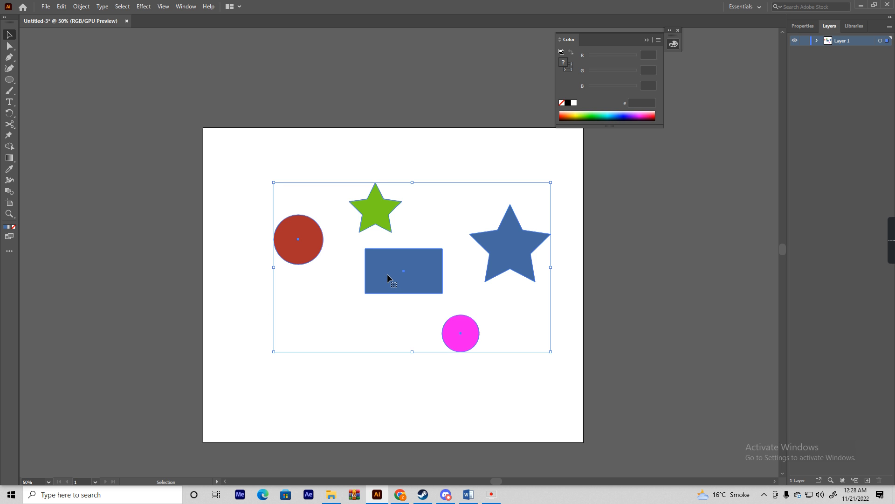
left_click(127, 307)
Try deleting the red circle, green star and blue rectangle picked with the Direct Selection tool, and undo the deletion.
left_click(9, 45)
left_click(295, 233)
left_click(377, 209, "shift")
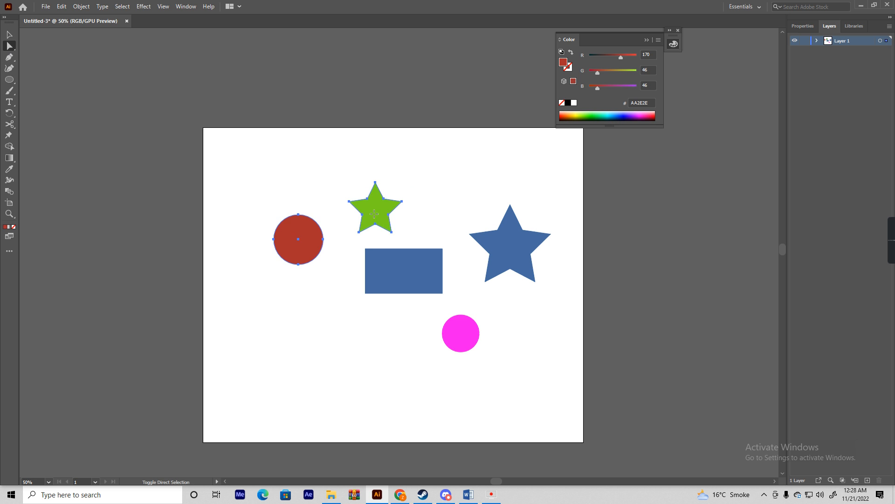
left_click(411, 272, "shift")
key("Delete")
key("ctrl+z")
left_click(317, 141)
Isolate down to the innermost group of red circle, green star and rectangle, and shift it slightly right and up.
key("v")
key("ctrl+a")
double_click(419, 276)
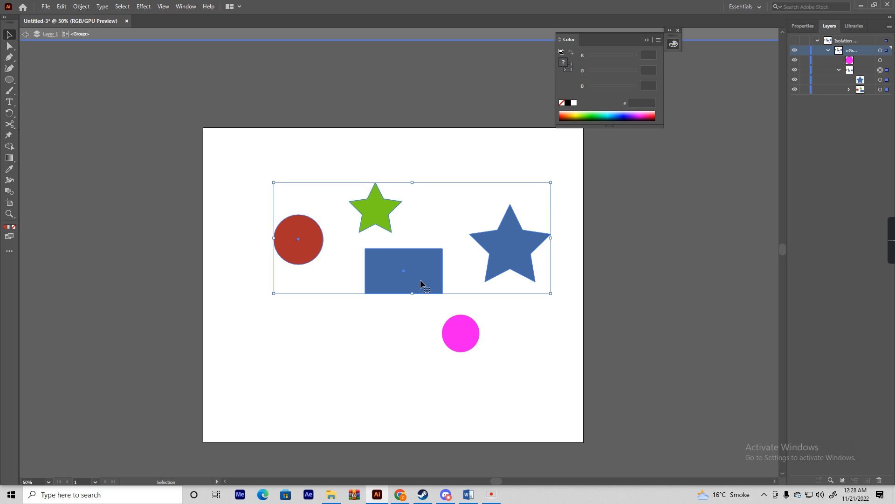
double_click(420, 278)
mouse_move(421, 279)
left_mouse_down()
mouse_move(333, 273)
mouse_move(460, 291)
mouse_move(425, 255)
mouse_move(391, 272)
mouse_move(436, 259)
mouse_move(393, 270)
mouse_move(409, 268)
left_mouse_up()
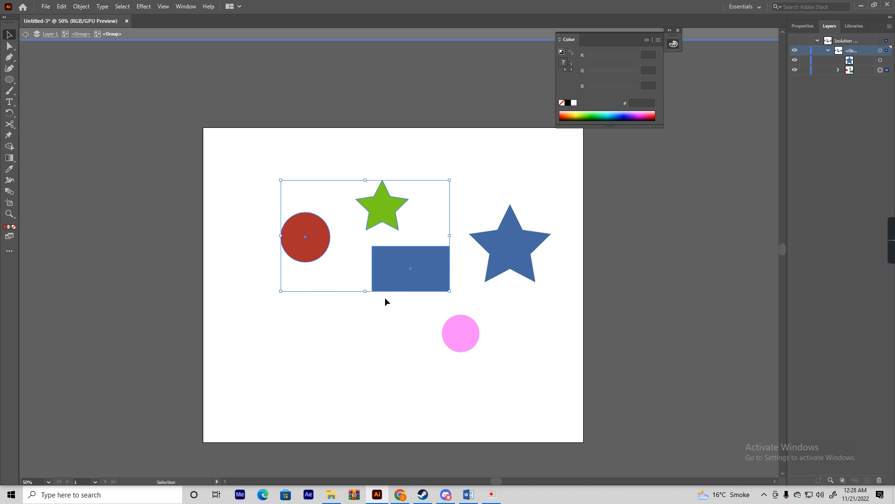
Try deleting the isolated innermost group of red circle, green star and blue rectangle, and undo the deletion.
key("Delete")
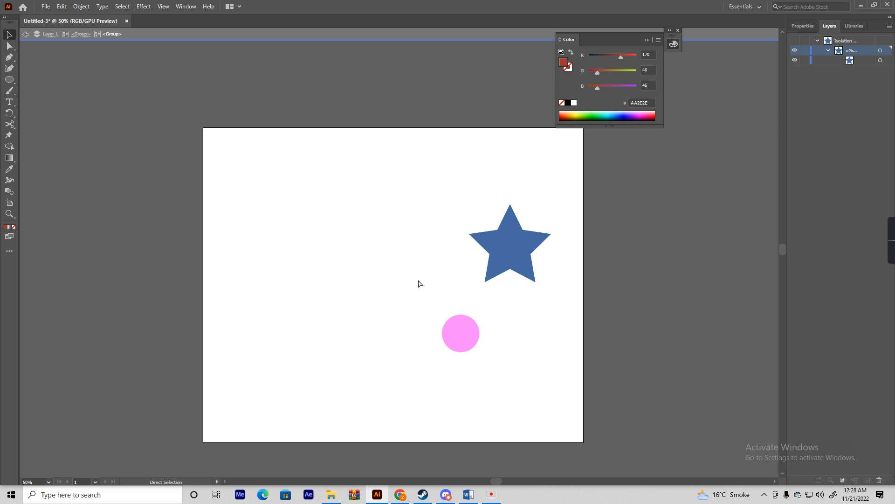
key("ctrl+z")
Leave isolation mode and move the floating Color panel clear of the artboard, next to the Layers panel.
double_click(538, 310)
scroll(539, 310, "down", 2)
scroll(539, 313, "up", 2)
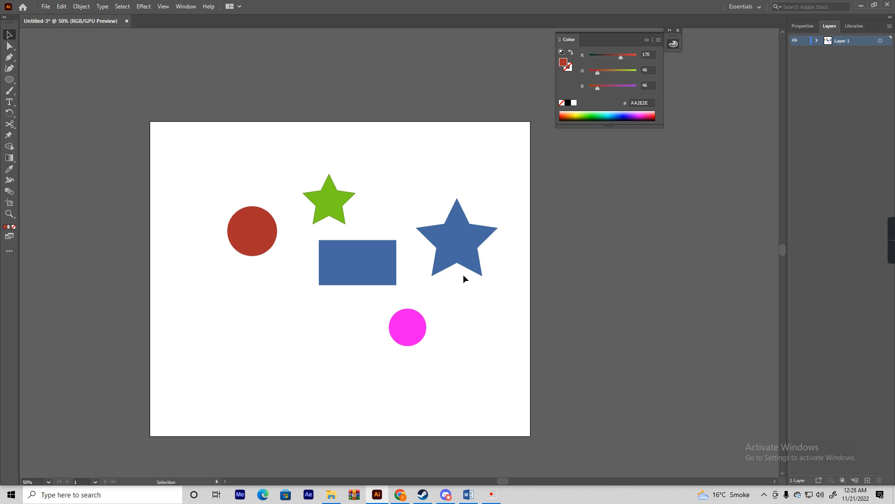
scroll(455, 273, "down", 1)
scroll(444, 274, "up", 2)
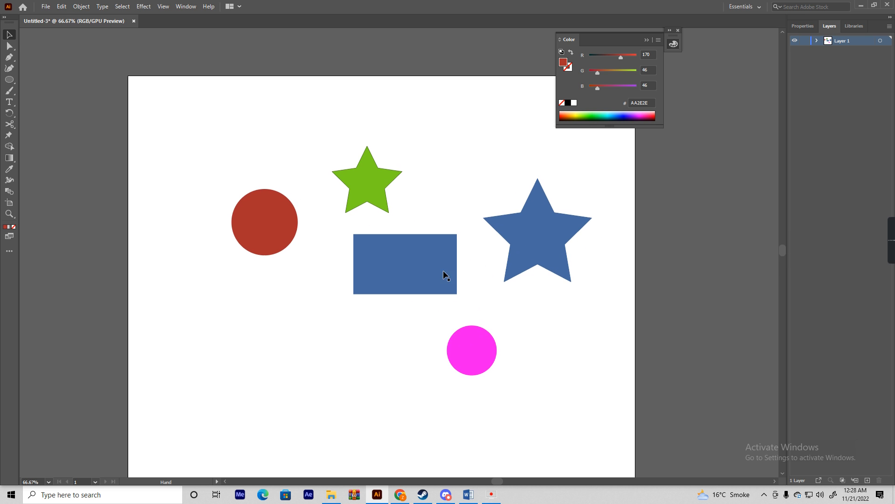
scroll(457, 275, "down", 1)
left_click_drag(636, 40, 750, 32)
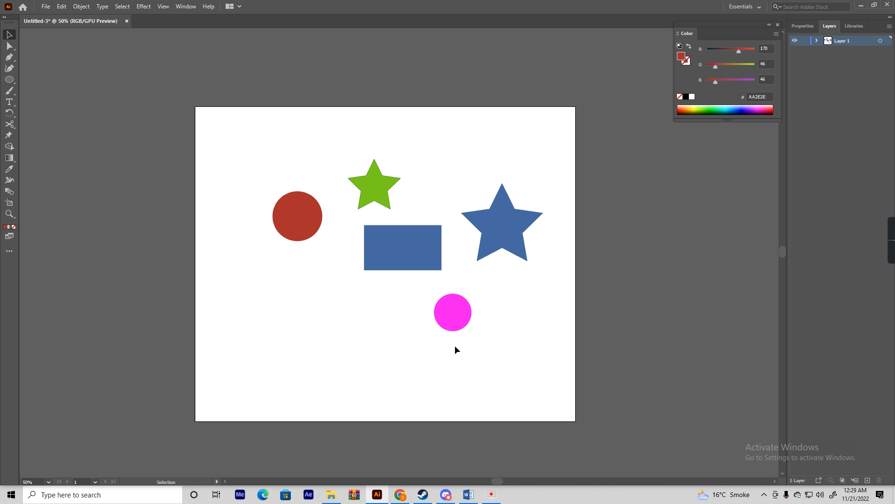
Delete all the shapes so the artboard is empty.
scroll(419, 328, "down", 1)
key("ctrl+a")
key("Delete")
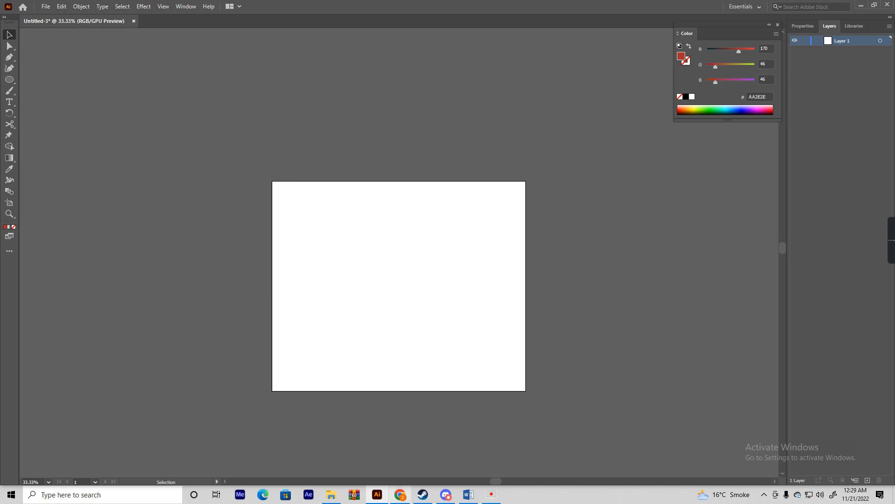
Switch to Chrome and open freepik.com in a new tab.
left_click(400, 494)
key("ctrl+t")
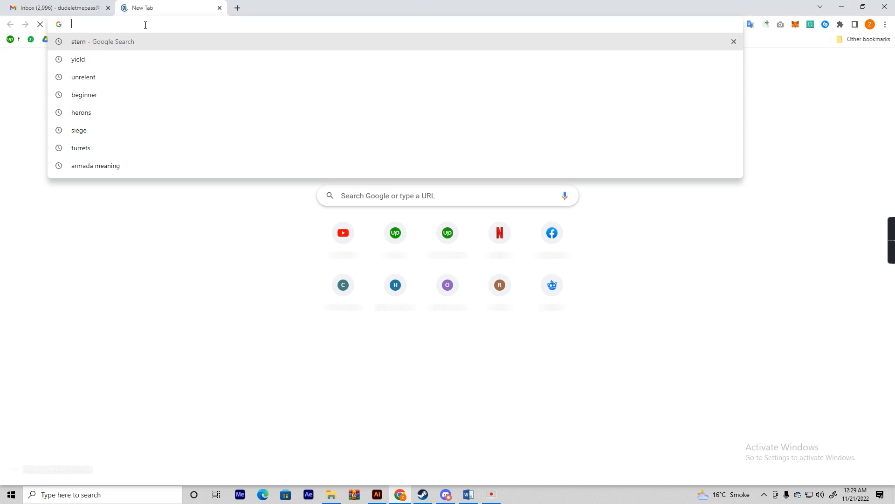
type("yo")
key("BackSpace")
key("BackSpace")
type("free")
key("Return")
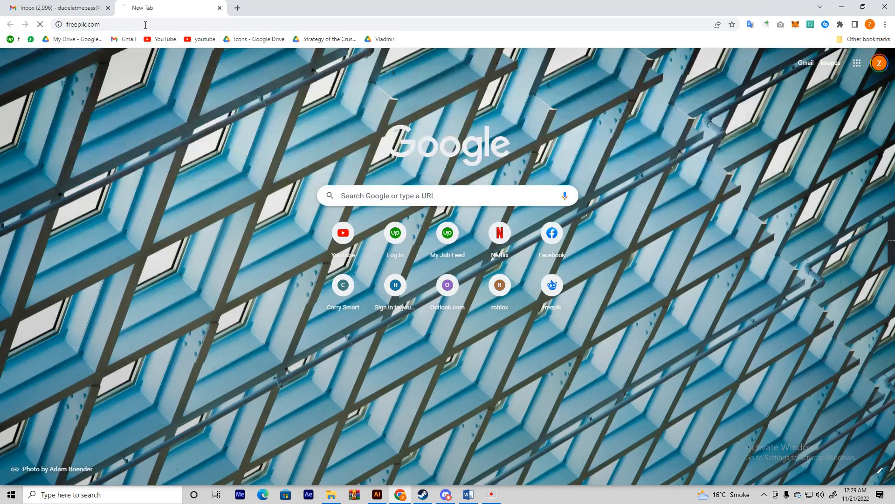
Search Freepik for "guy" and limit the results to vectors.
type("guy")
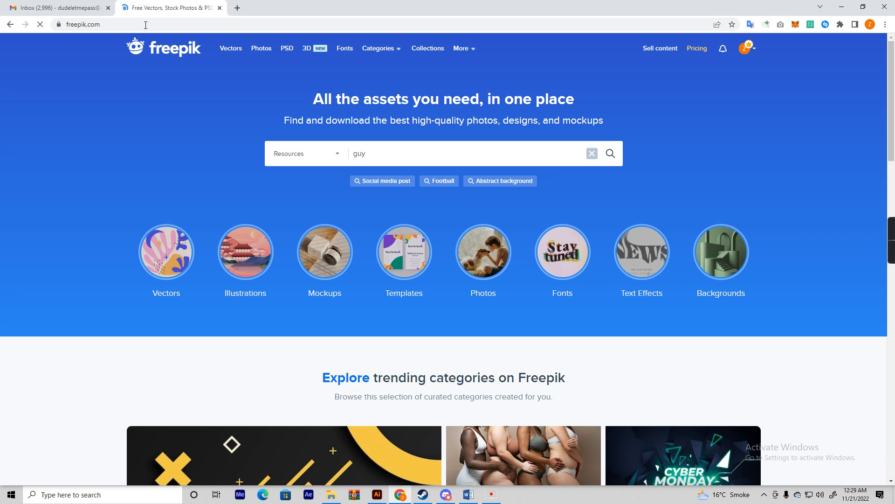
key("Return")
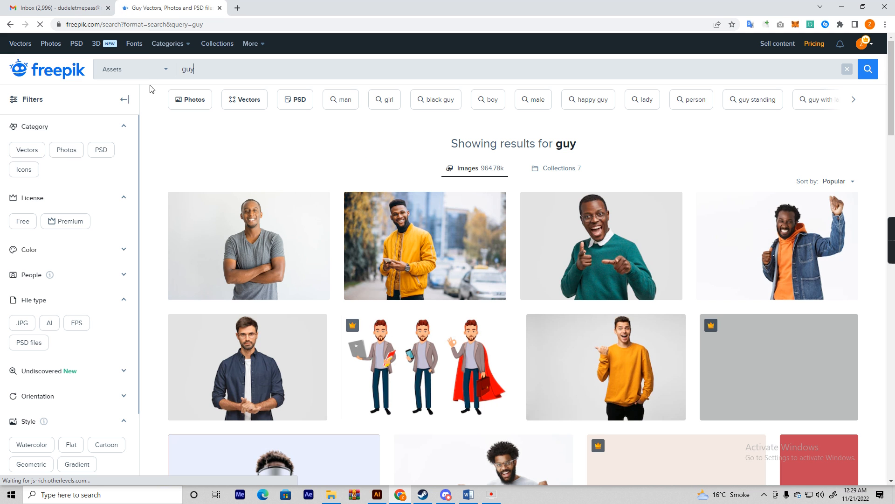
left_click(26, 151)
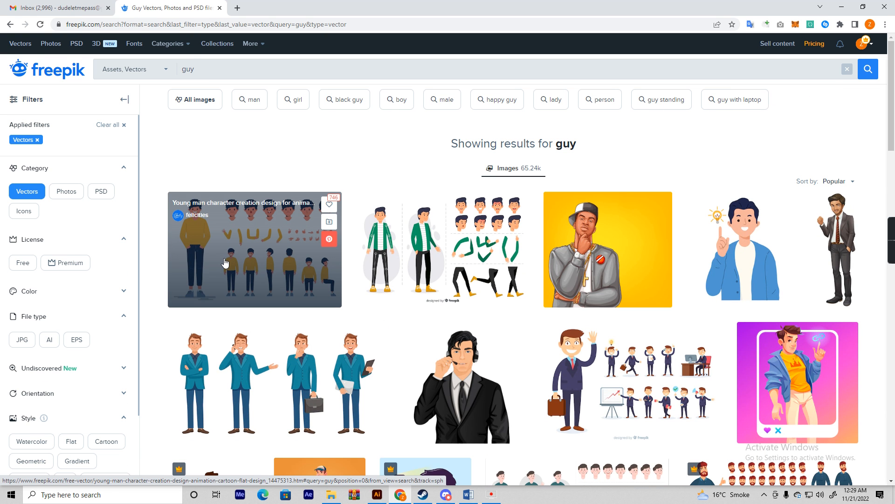
Browse the vector results through to page 2 and download the "Cartoon boy character template".
scroll(354, 267, "down", 5)
scroll(429, 293, "down", 12)
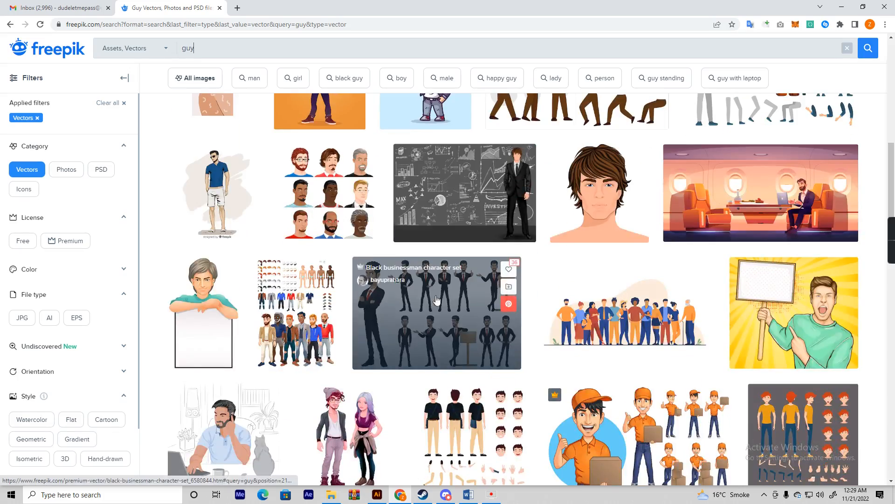
scroll(447, 303, "down", 10)
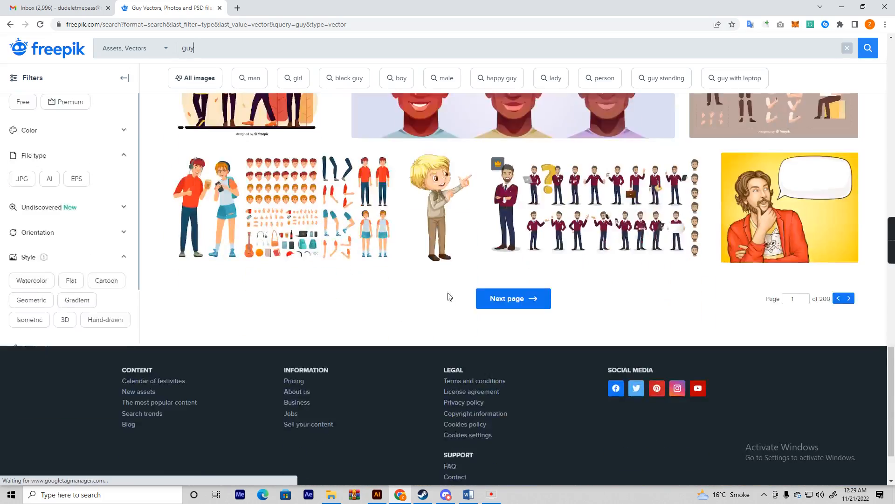
left_click(522, 223)
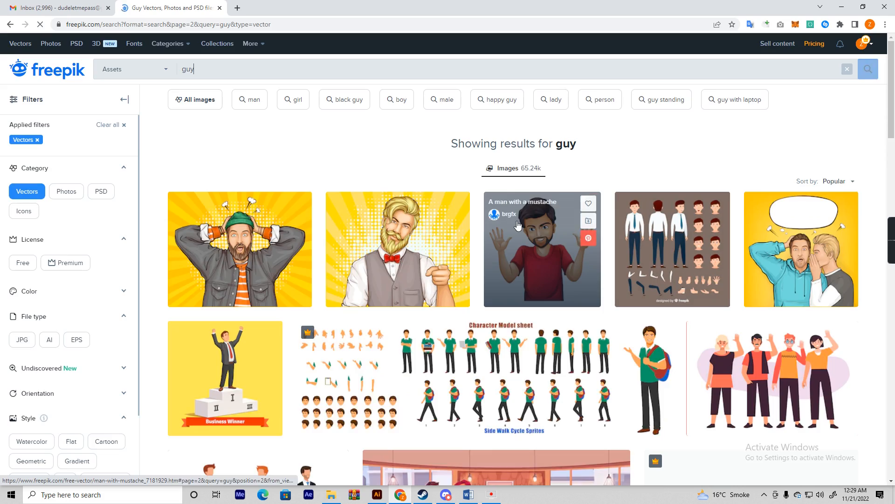
scroll(550, 272, "down", 10)
scroll(550, 273, "down", 15)
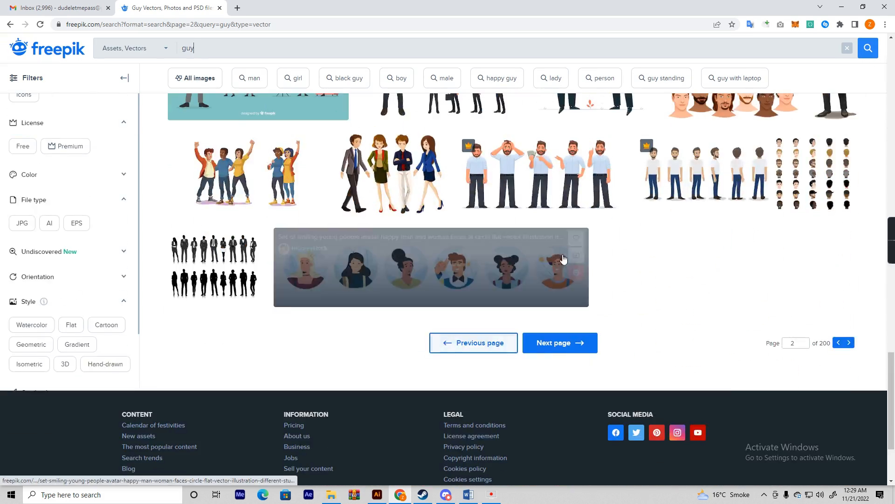
scroll(535, 368, "up", 10)
left_click(637, 241)
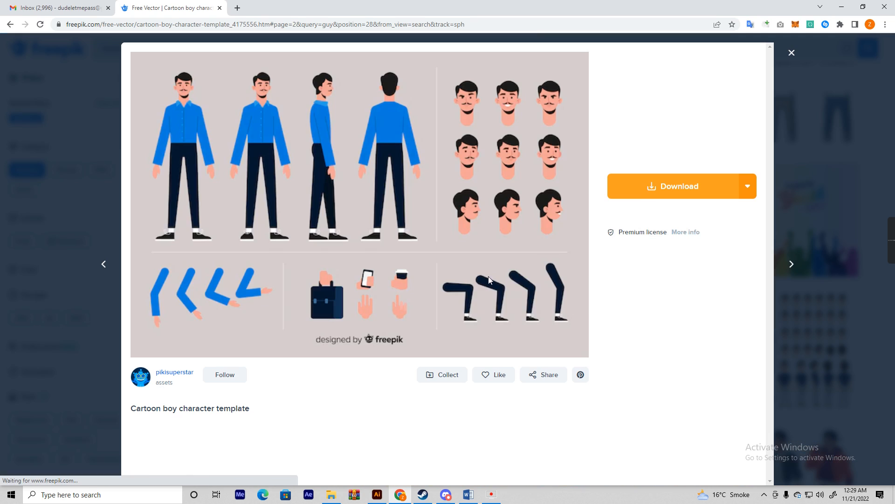
left_click(624, 178)
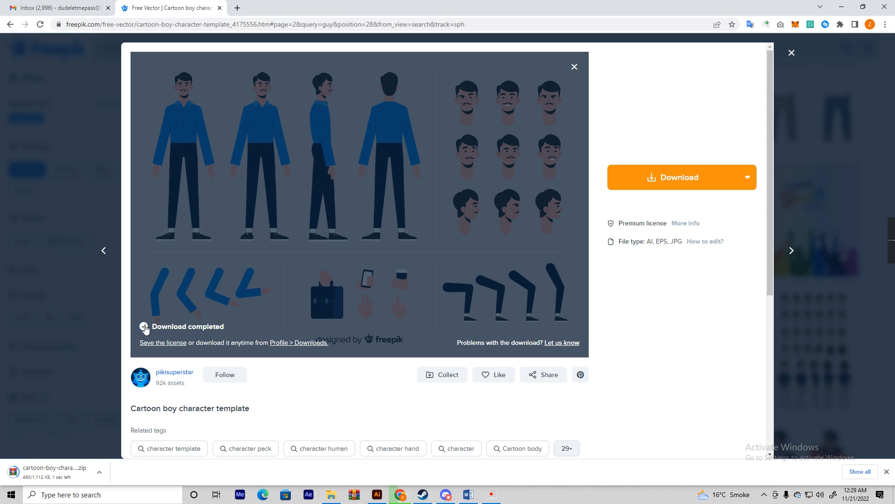
Open the downloaded cartoon-boy-character-template archive and load its 2203104.ai file in Illustrator, dismissing the WinRAR licence reminder.
left_click(35, 472)
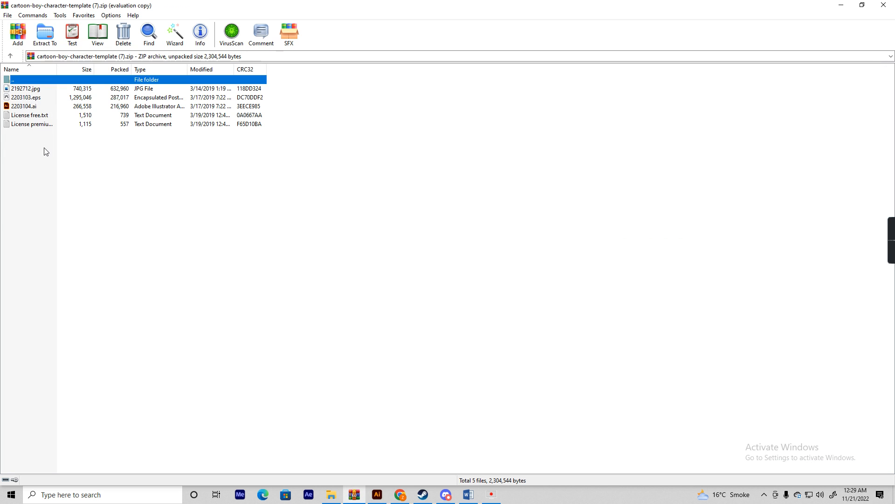
left_click(35, 99)
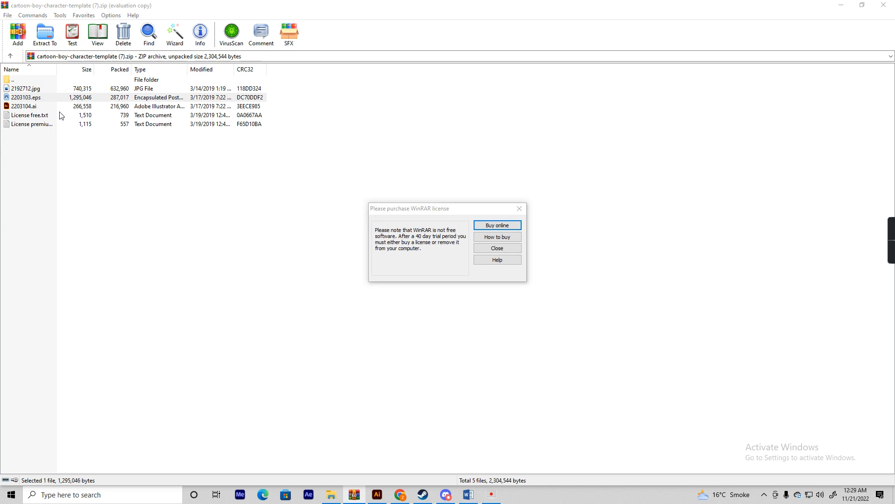
left_click(498, 248)
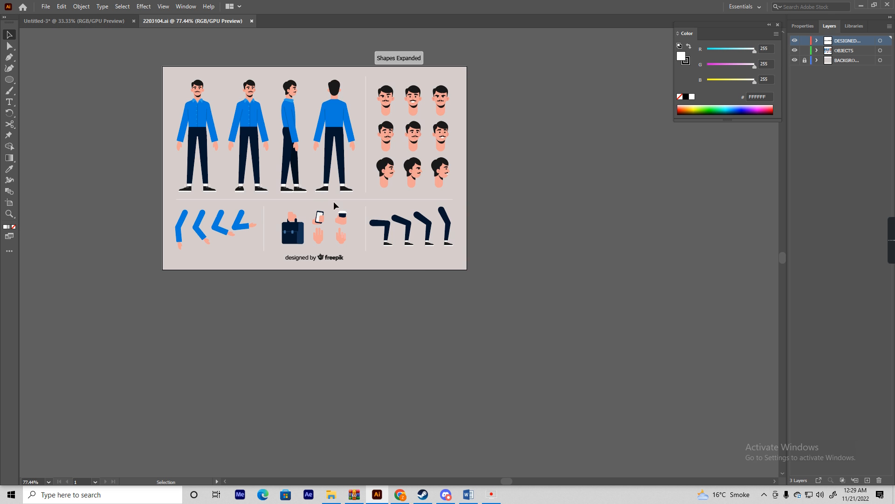
Cut the first front-facing full-body man out of the character template.
left_click_drag(334, 202, 541, 275)
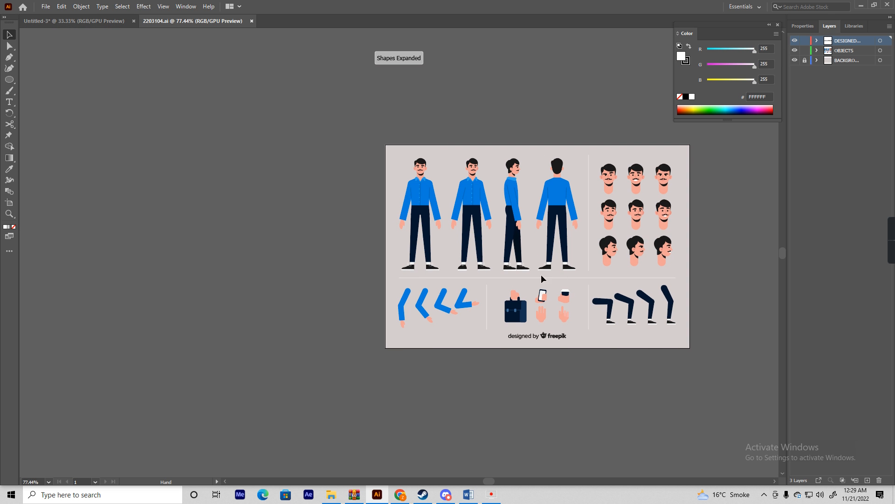
left_click(418, 199)
key("Delete")
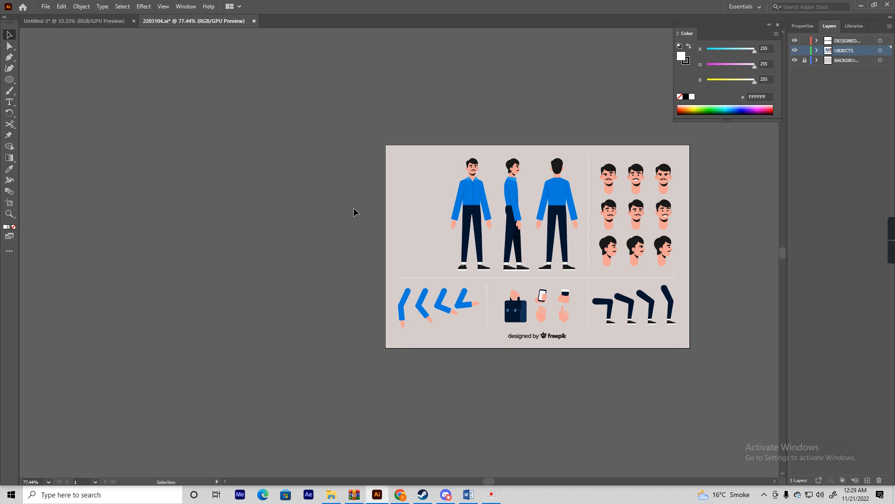
scroll(354, 211, "down", 3)
scroll(422, 200, "up", 2)
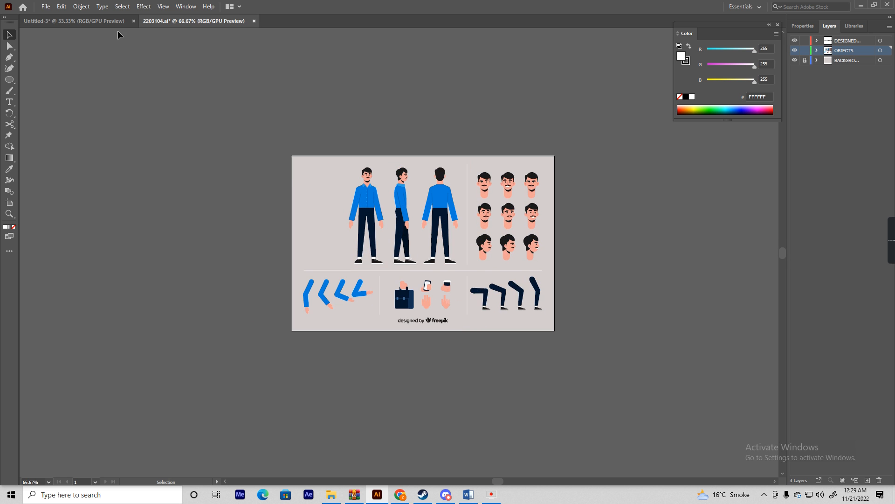
Paste the man into the Untitled-3 document and enlarge him proportionally from his center to nearly the artboard's height.
left_click(111, 21)
scroll(427, 250, "up", 1)
scroll(427, 252, "down", 2)
key("ctrl+v")
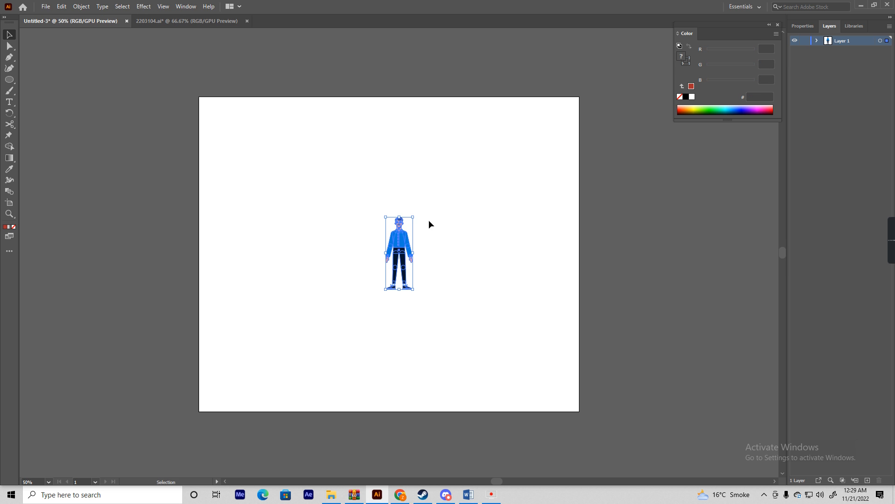
left_click_drag(412, 218, 450, 114)
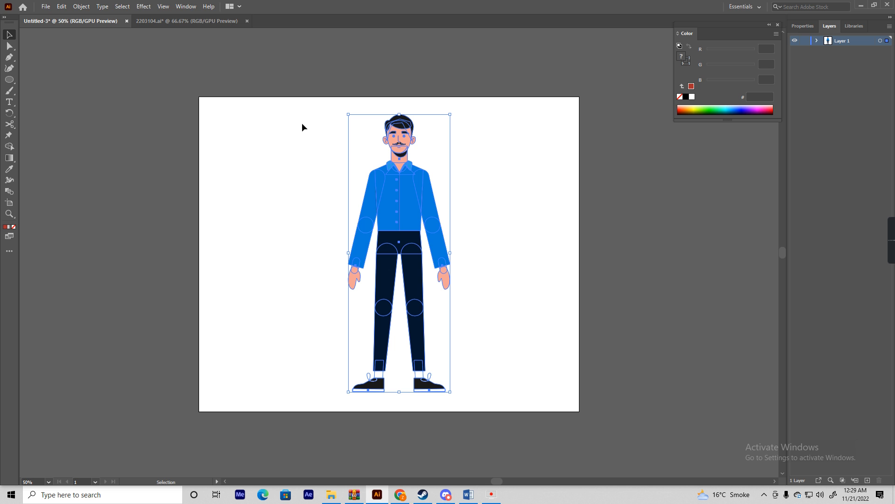
Close the 2203104.ai document.
left_click(247, 21)
left_click(483, 255)
scroll(385, 215, "up", 2)
scroll(394, 222, "down", 4)
Scale the pasted man down slightly and deselect him.
left_click_drag(402, 242, 386, 227)
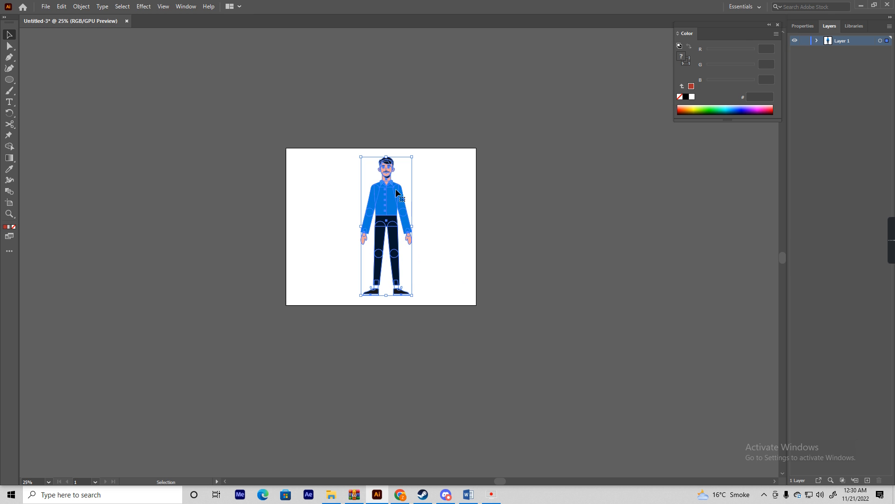
left_click_drag(414, 157, 498, 210)
key("ctrl+z")
mouse_move(412, 156)
left_mouse_down()
mouse_move(380, 206)
mouse_move(437, 152)
mouse_move(432, 163)
mouse_move(410, 162)
left_mouse_up()
scroll(398, 206, "up", 3)
left_click_drag(400, 230, 459, 223)
scroll(439, 205, "down", 3)
left_click(474, 234)
Place the "ao g" climber image from drive E: over the artboard's upper-left part, at about half the artboard's width.
key("alt+Tab")
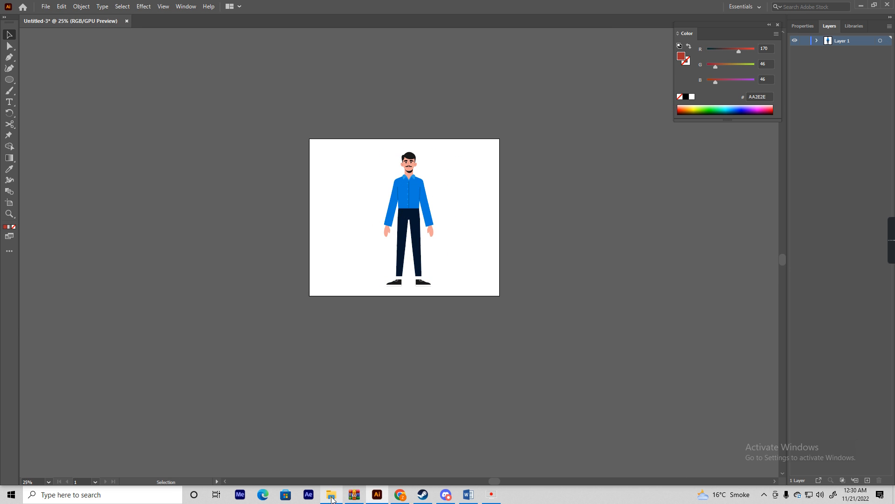
left_click(58, 356)
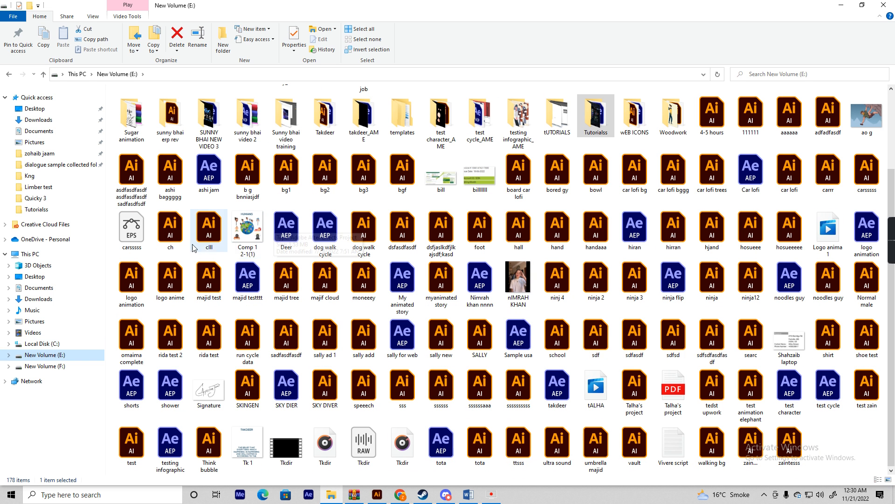
scroll(718, 328, "up", 2)
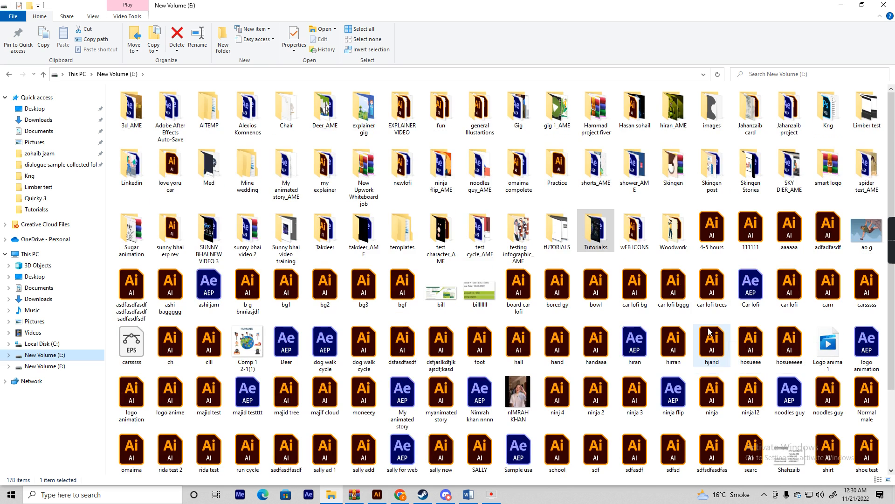
left_click(869, 252)
left_click_drag(450, 384, 429, 290)
left_click_drag(458, 247, 378, 191)
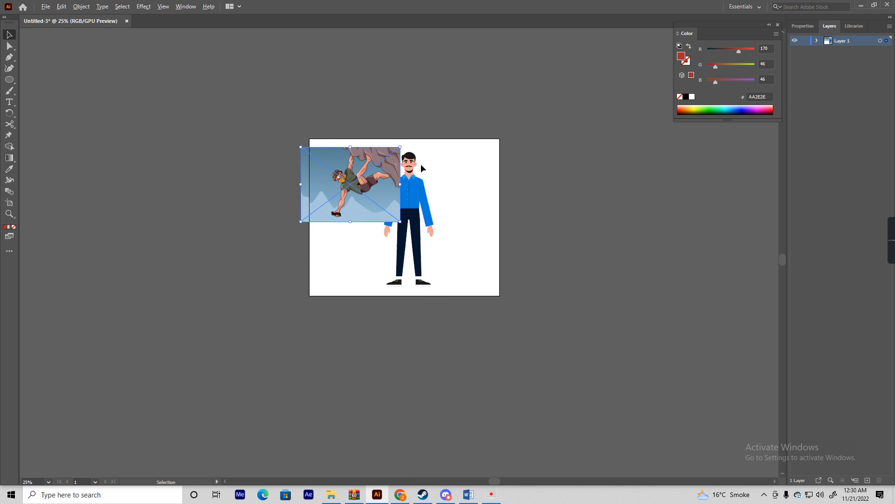
Try covering the climber's head with a red circle moved slightly down and right, and delete the circle.
scroll(421, 164, "up", 3)
scroll(312, 203, "up", 4)
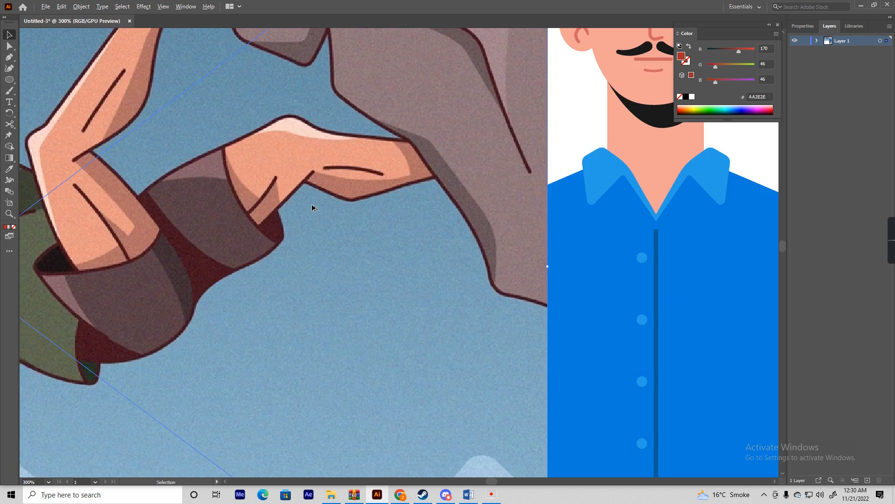
scroll(311, 204, "down", 5)
key("l")
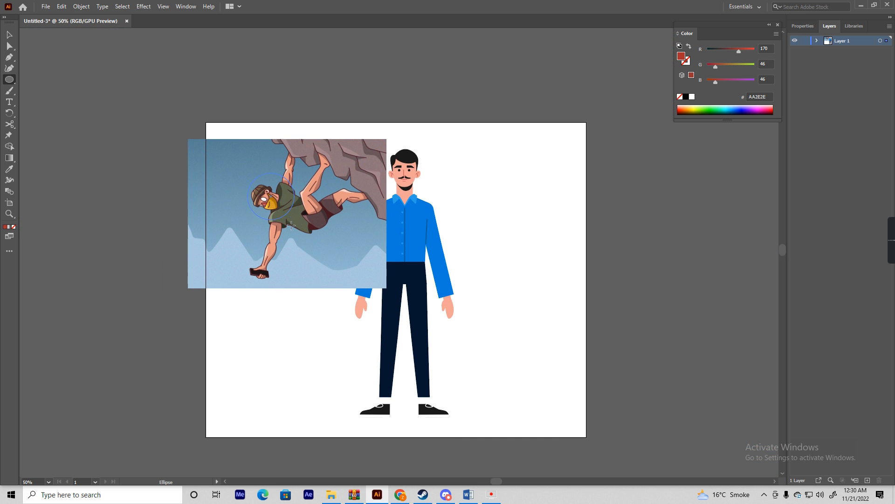
left_click_drag(248, 172, 297, 222)
key("v")
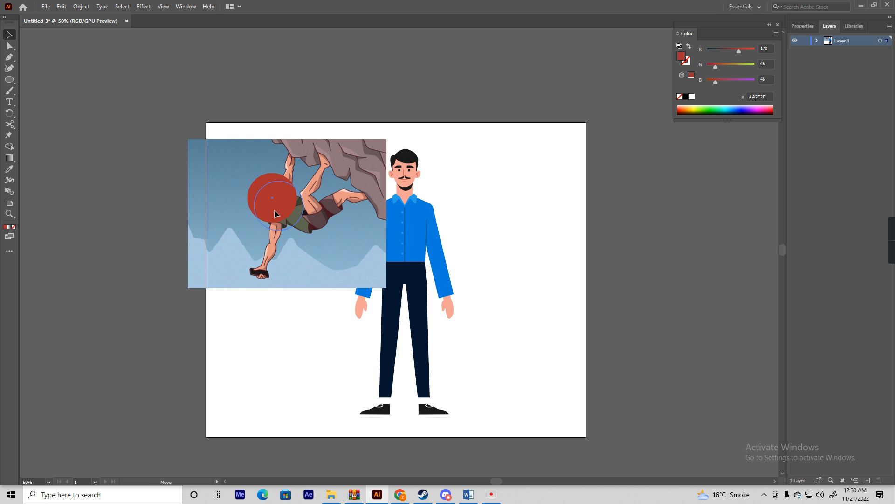
left_click_drag(275, 214, 272, 214)
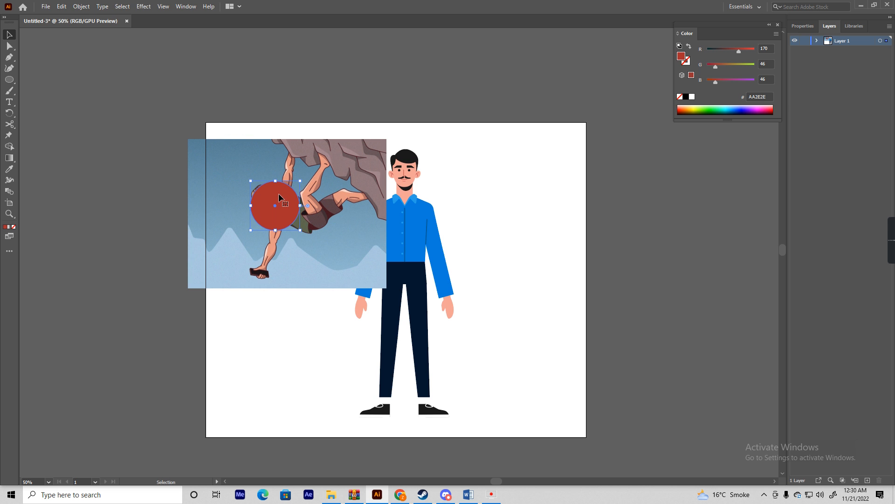
key("Delete")
Draw a closed red polygon over the climber's head and shoulders with the Pen tool and deselect it.
left_click(9, 59)
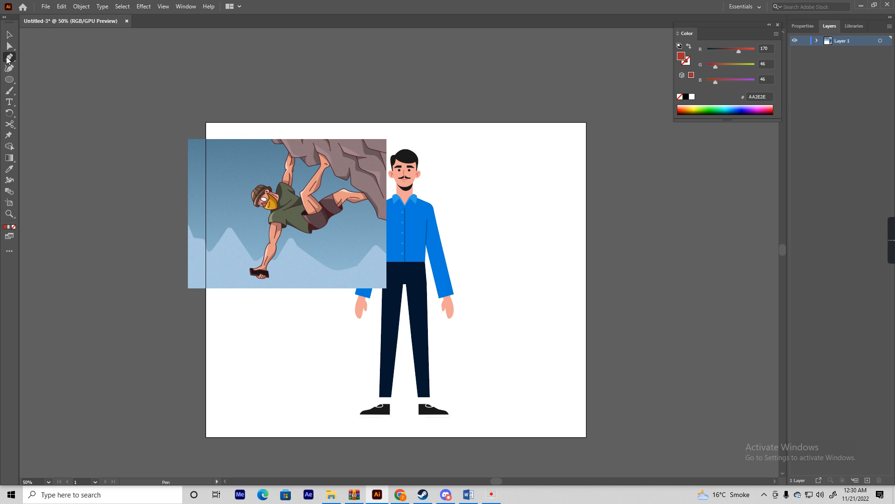
left_click(268, 176)
left_click(286, 181)
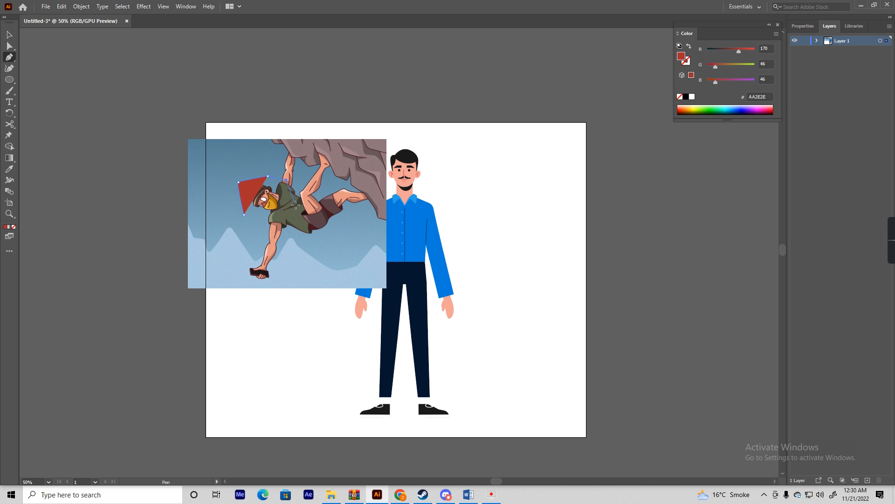
left_click(294, 203)
left_click(294, 223)
left_click(265, 230)
left_click(247, 229)
key("v")
left_click(297, 274)
left_click(273, 301)
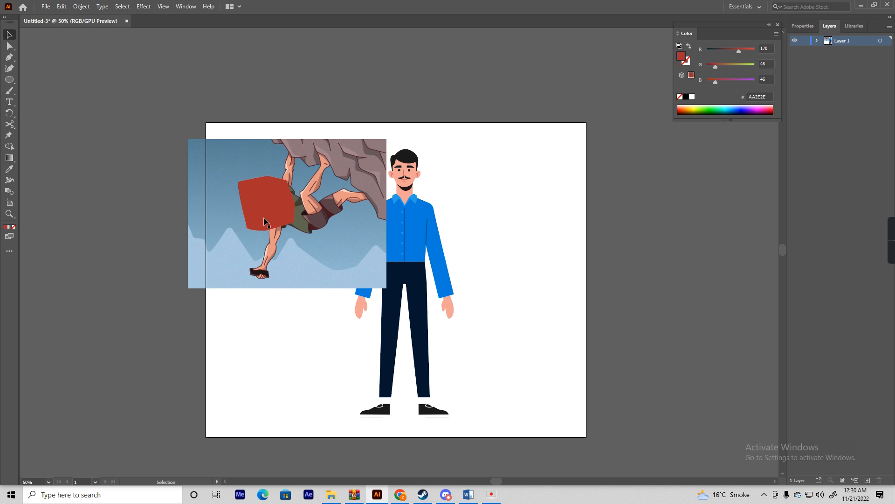
Move the red shape slightly right over the climber's head and use it as a clipping mask for the image.
left_click_drag(264, 217, 278, 223)
key("ctrl+z")
mouse_move(268, 210)
left_mouse_down()
mouse_move(244, 214)
mouse_move(276, 209)
left_mouse_up()
left_click(197, 297)
left_click_drag(278, 294, 280, 281)
key("a")
left_click(277, 211)
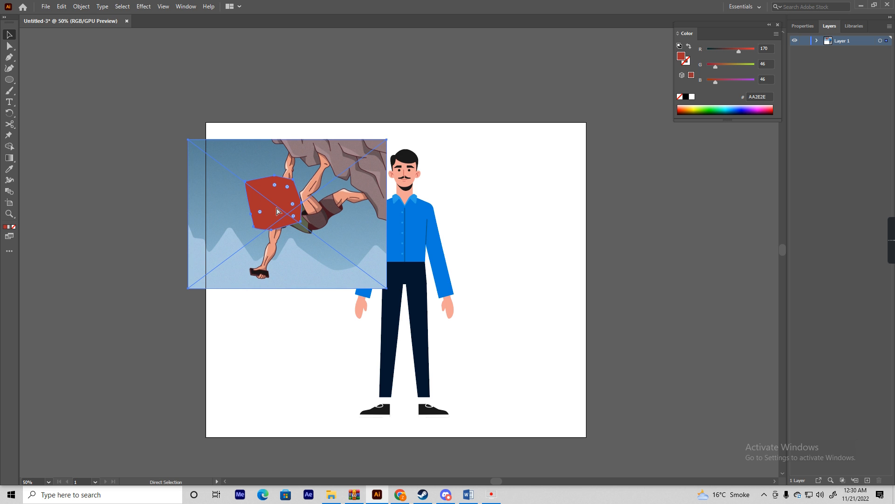
key("ctrl+7")
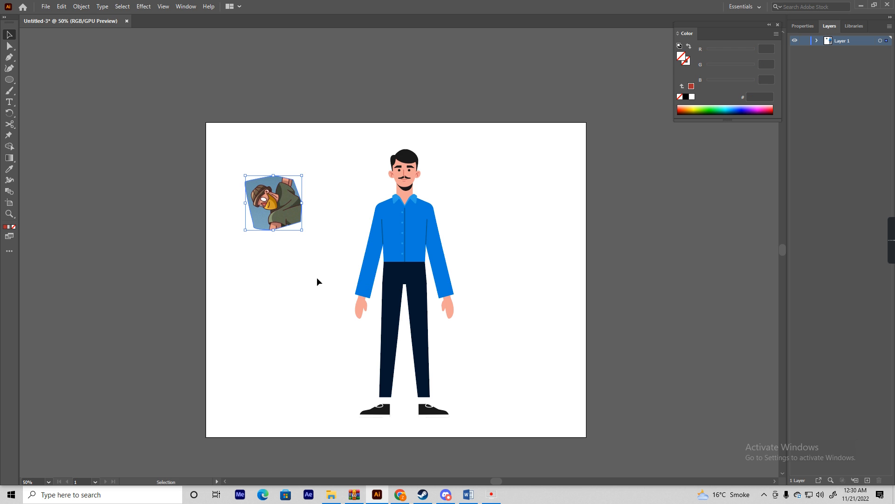
Try moving the clipped climber artwork with the Direct Selection tool, and undo the moves.
key("a")
left_click_drag(277, 209, 343, 196)
key("ctrl+z")
left_click(287, 267)
key("ctrl+z")
left_click(302, 265)
left_click_drag(272, 219, 328, 202)
left_click(290, 302)
key("ctrl+z")
key("ctrl+z")
key("ctrl+shift+z")
left_click(277, 320)
key("v")
left_click_drag(278, 206, 369, 283)
Examine the climber image and the vector man at very high magnification to compare how sharp their edges are.
scroll(357, 185, "up", 5)
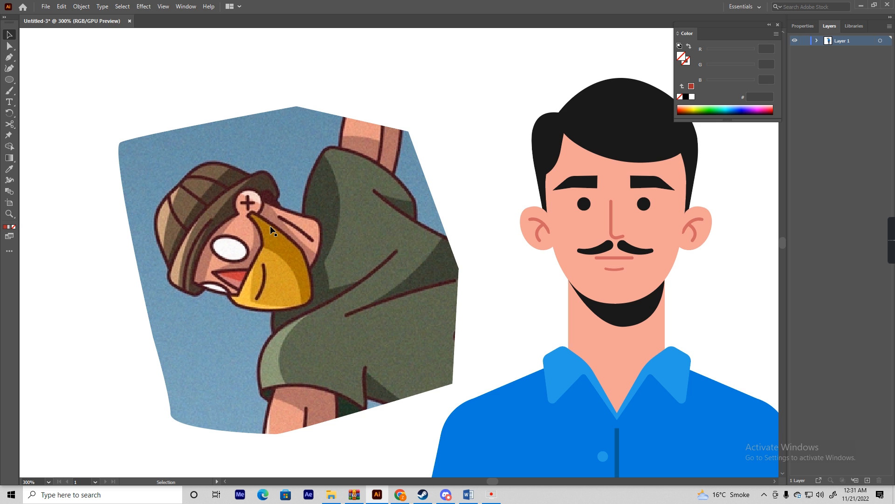
scroll(316, 219, "up", 7)
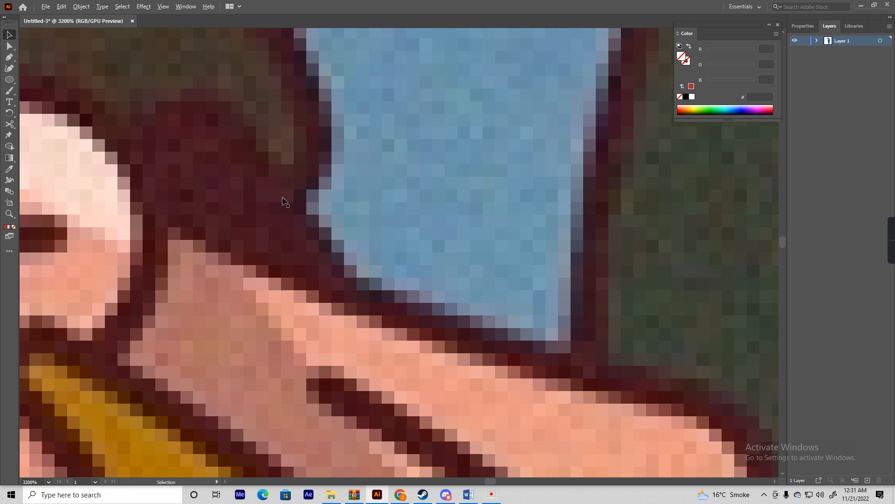
scroll(282, 203, "down", 10)
scroll(350, 148, "up", 6)
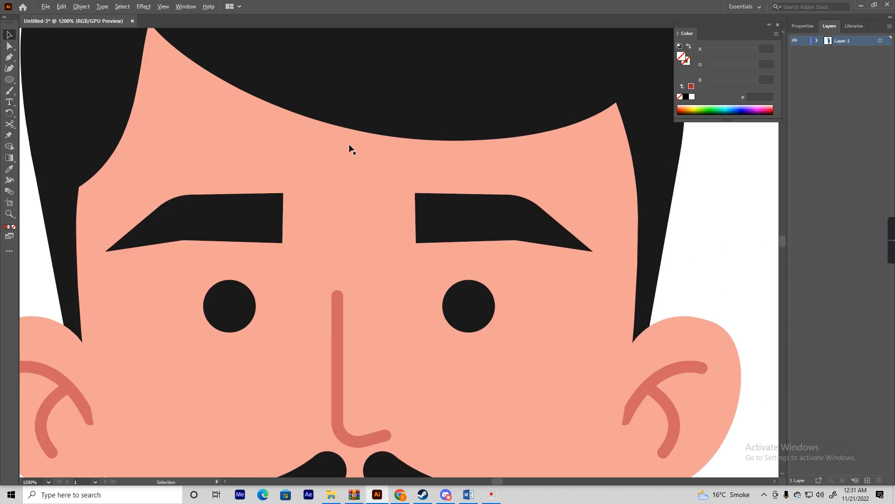
scroll(349, 149, "up", 12)
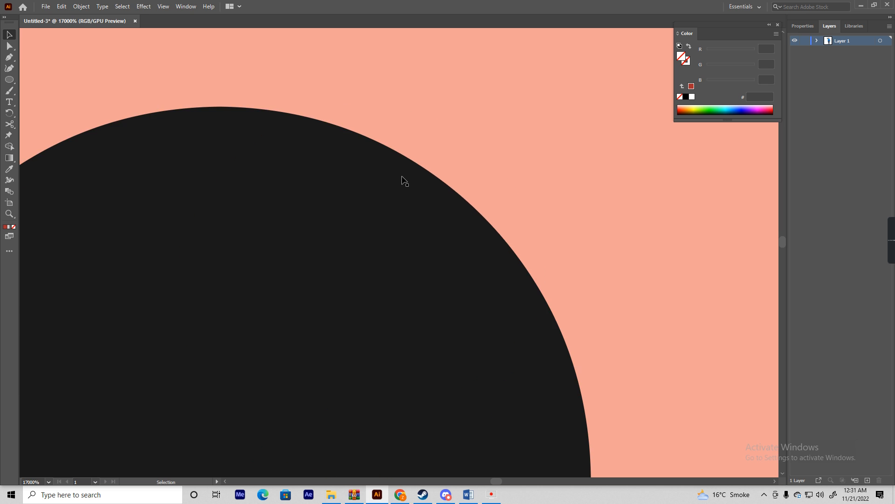
scroll(405, 154, "up", 5)
left_click_drag(363, 280, 518, 61)
left_click_drag(370, 308, 503, 187)
scroll(495, 223, "down", 4)
scroll(492, 222, "up", 3)
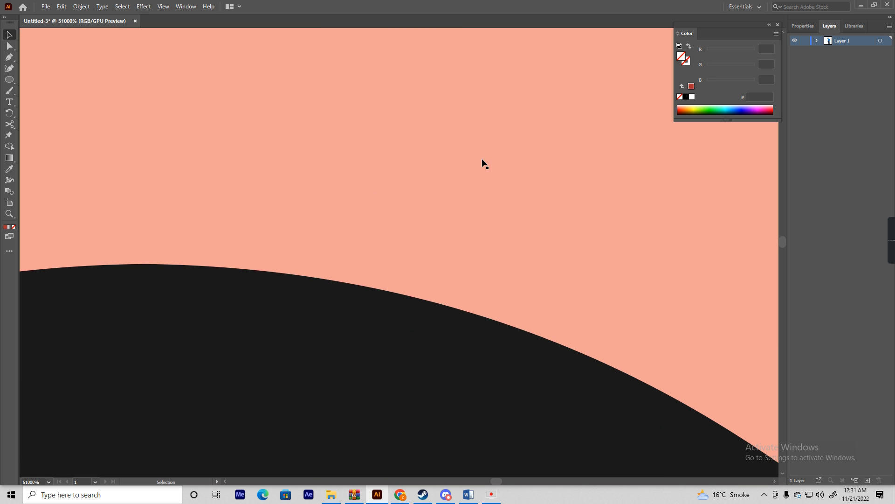
left_click_drag(441, 297, 432, 256)
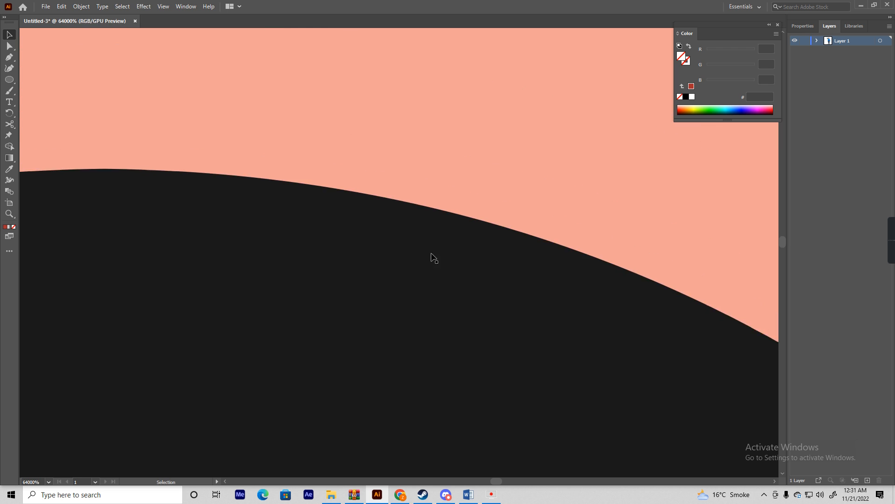
scroll(423, 255, "down", 20)
Delete the clipped climber image from the artboard.
key("ctrl+0")
scroll(414, 238, "up", 5)
left_click(408, 232)
key("Delete")
scroll(560, 243, "down", 5)
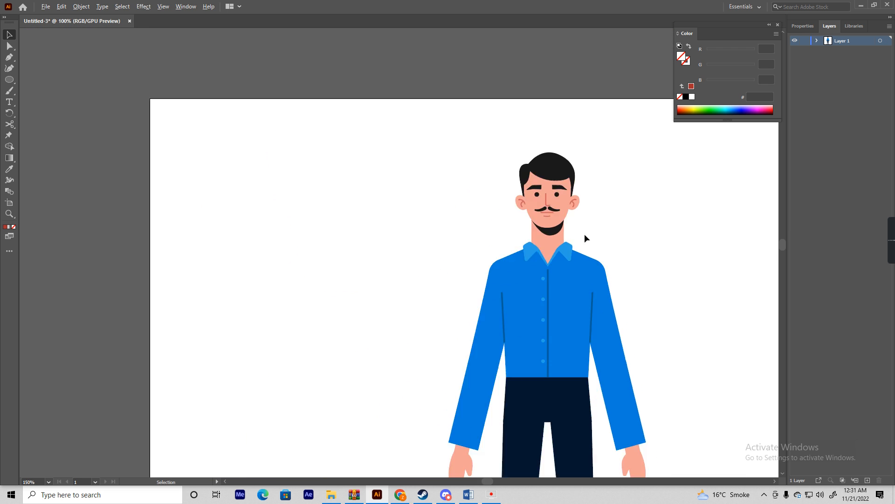
Select the whole man as one group with the Selection tool, and deselect him.
scroll(449, 227, "up", 5)
scroll(428, 266, "down", 4)
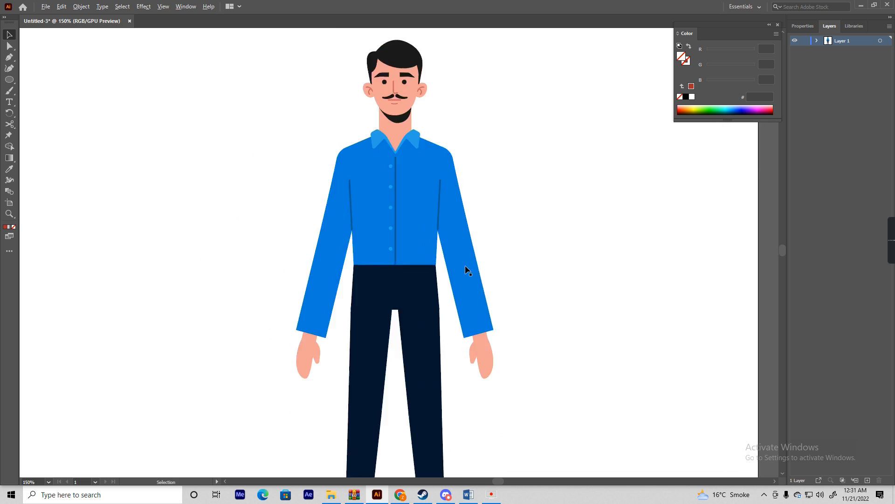
scroll(420, 232, "up", 4)
scroll(380, 254, "down", 3)
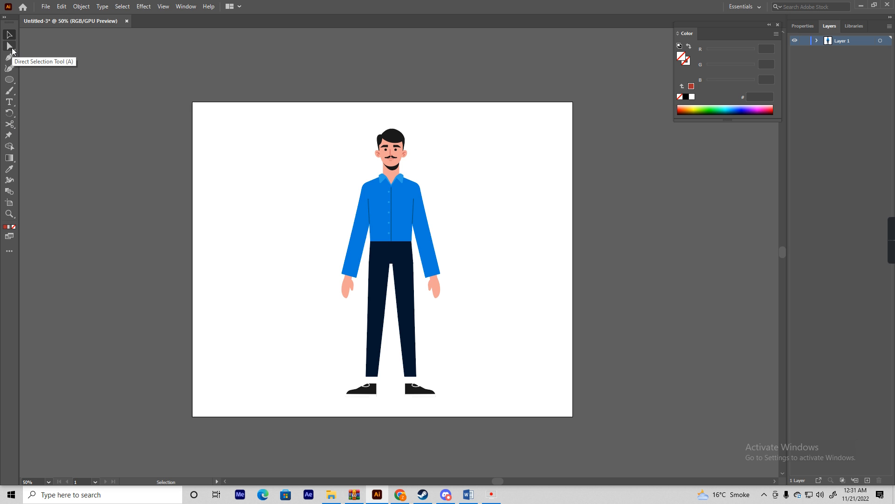
scroll(394, 149, "up", 3)
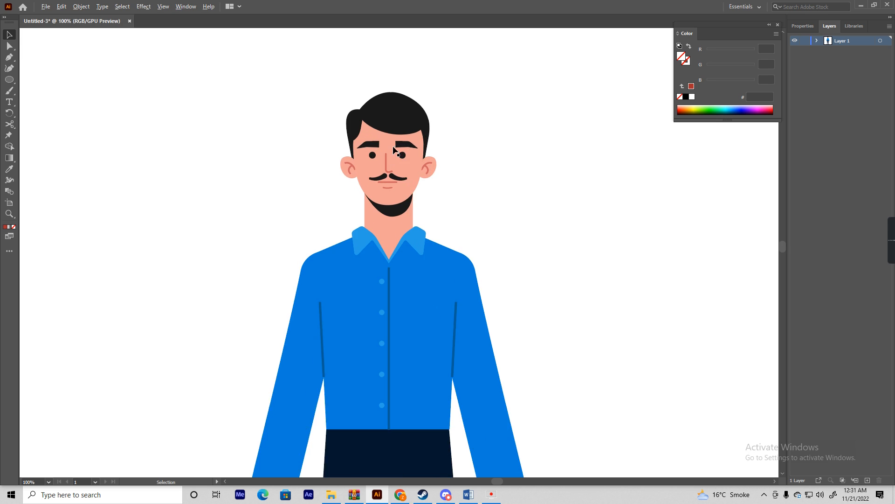
left_click_drag(414, 196, 363, 187)
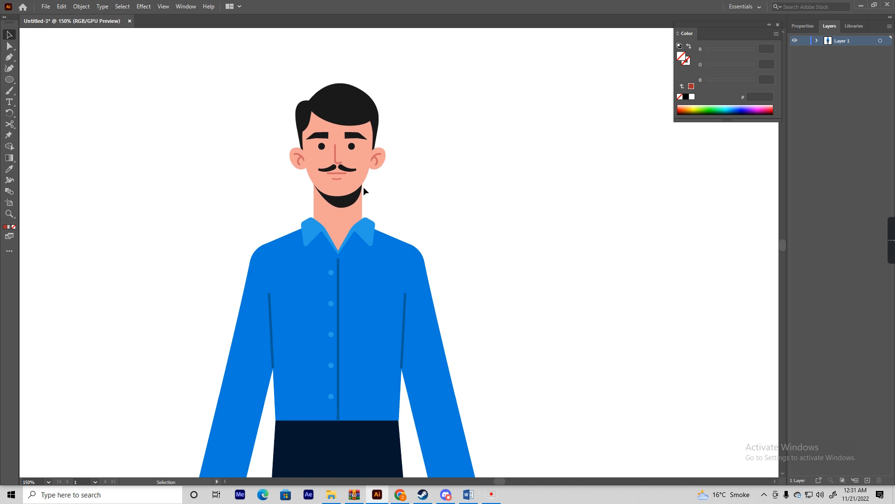
left_click(346, 181)
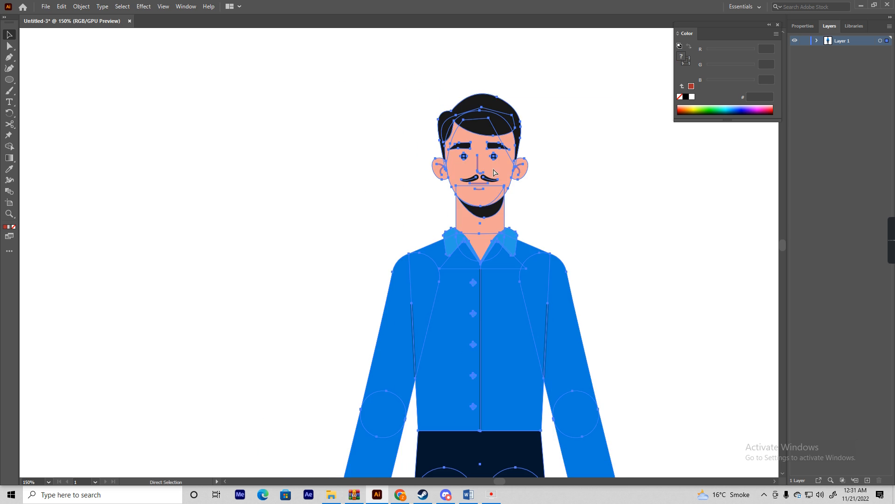
left_click(538, 219)
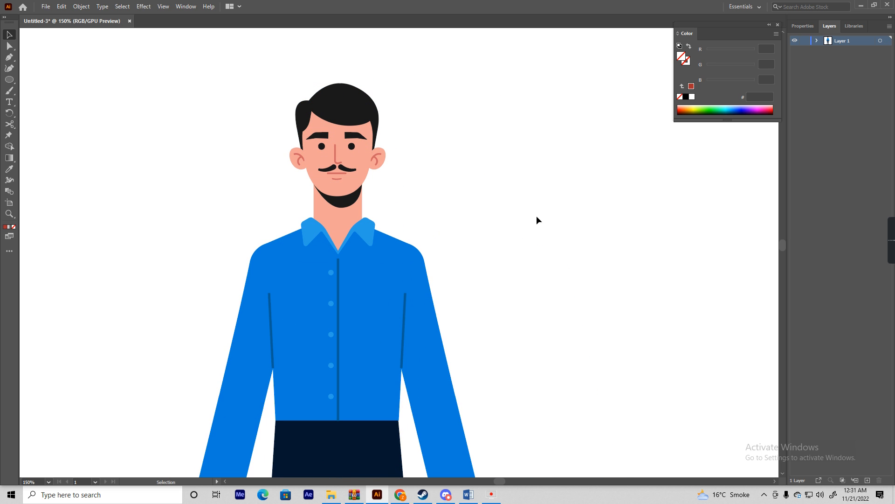
Select only the man's face shape with the Direct Selection tool, try moving it off to the right, and undo.
left_click(10, 47)
scroll(337, 150, "up", 1)
left_click(340, 138)
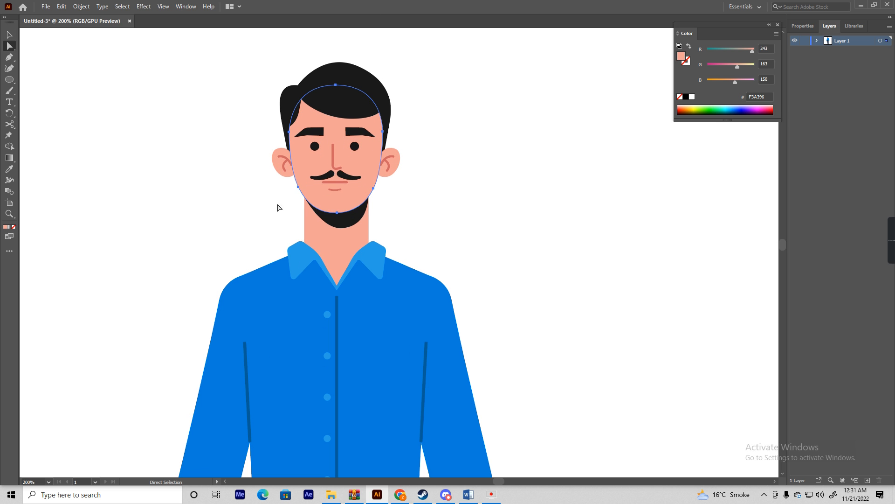
left_click_drag(334, 154, 569, 161)
key("ctrl+z")
Add the nose, moustache, mouth and other facial parts to the selection, try moving them right, and undo and deselect.
left_click(333, 160, "shift")
left_click(326, 177, "shift")
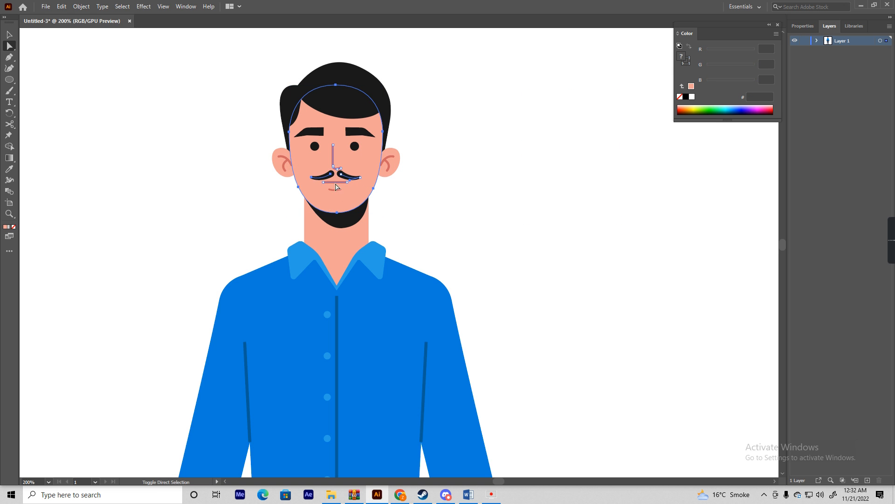
left_click(337, 192, "shift")
left_click(315, 146, "shift")
left_click(333, 191, "shift")
left_click(304, 166, "shift")
left_click_drag(359, 163, 594, 189)
key("ctrl+z")
key("c")
key("v")
left_click_drag(363, 163, 613, 179)
key("ctrl+z")
left_click(463, 187)
Draw a simple shape beside the man and recolour it by sampling the man's artwork with the Eyedropper.
key("a")
scroll(370, 197, "down", 4)
scroll(370, 197, "up", 3)
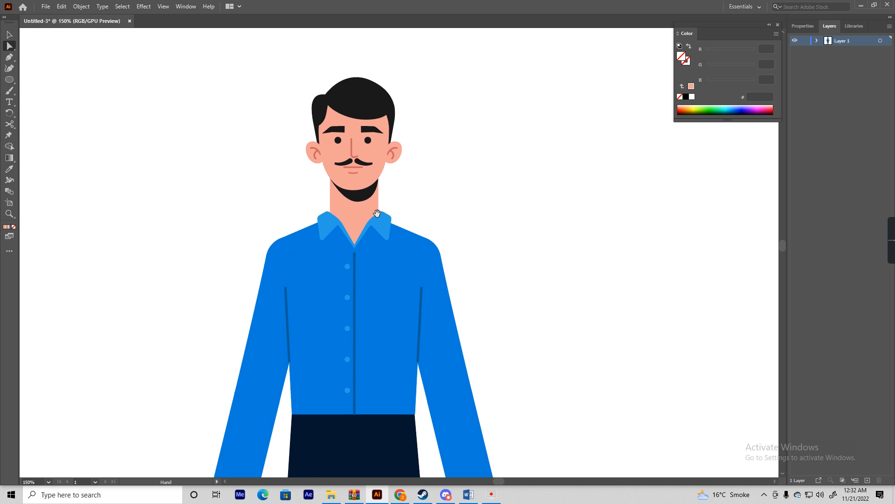
left_click_drag(514, 228, 300, 210)
left_click_drag(10, 80, 40, 79)
mouse_move(334, 75)
left_mouse_down()
mouse_move(356, 169)
mouse_move(392, 163)
left_mouse_up()
left_click_drag(378, 83, 350, 144)
key("i")
left_click(168, 138)
key("v")
left_click(438, 158)
Draw another shape beside the man with a sampled colour and sketch freehand details around it with the Paintbrush.
scroll(424, 180, "up", 1)
left_click_drag(423, 180, 498, 237)
key("b")
left_click_drag(448, 129, 466, 145)
key("ctrl+z")
mouse_move(9, 79)
left_mouse_down()
mouse_move(28, 82)
mouse_move(35, 96)
left_mouse_up()
mouse_move(407, 157)
left_mouse_down()
mouse_move(551, 170)
mouse_move(515, 173)
mouse_move(540, 208)
mouse_move(529, 221)
mouse_move(546, 220)
left_mouse_up()
key("i")
left_click(262, 152)
key("v")
key("b")
left_click_drag(540, 232, 528, 232)
left_click_drag(567, 178, 567, 195)
mouse_move(492, 178)
left_mouse_down()
mouse_move(493, 190)
mouse_move(494, 137)
mouse_move(512, 122)
left_mouse_up()
mouse_move(513, 154)
left_mouse_down()
mouse_move(527, 124)
mouse_move(542, 128)
left_mouse_up()
left_click_drag(545, 142, 560, 132)
left_click_drag(560, 141, 566, 138)
Group the practice shapes and brush strokes beside the man, move the group slightly, and delete it.
key("v")
left_click_drag(445, 91, 603, 286)
key("ctrl+g")
left_click(649, 268)
left_click_drag(530, 233, 532, 232)
left_click_drag(621, 98, 563, 254)
key("Delete")
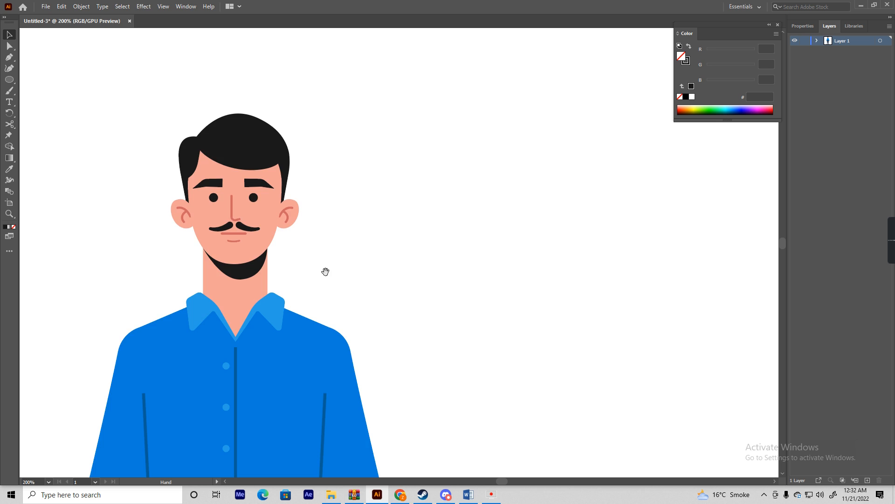
Select the man and enter his group in isolation mode.
left_click_drag(325, 272, 443, 276)
key("ctrl+a")
scroll(376, 226, "down", 6)
left_click_drag(397, 298, 385, 232)
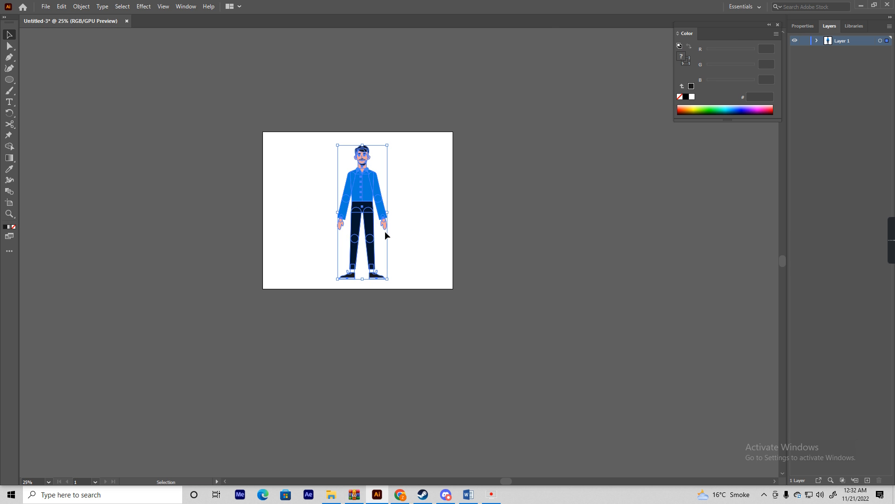
scroll(363, 178, "up", 2)
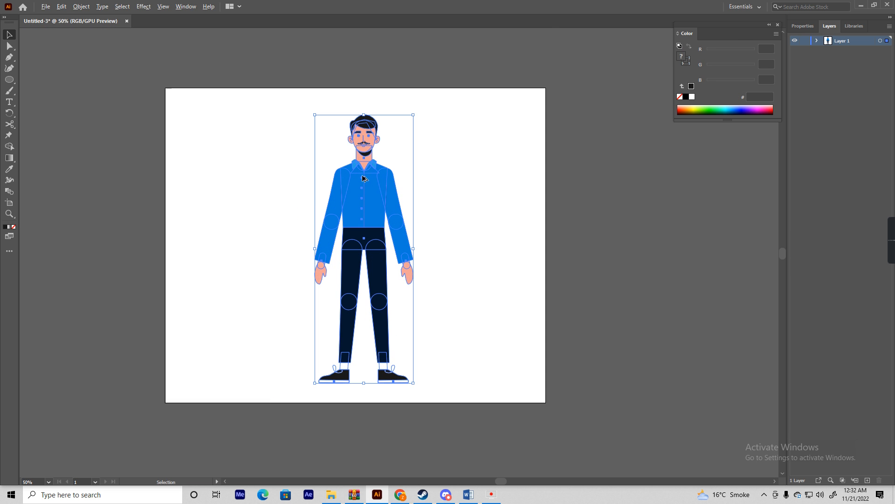
scroll(367, 171, "up", 2)
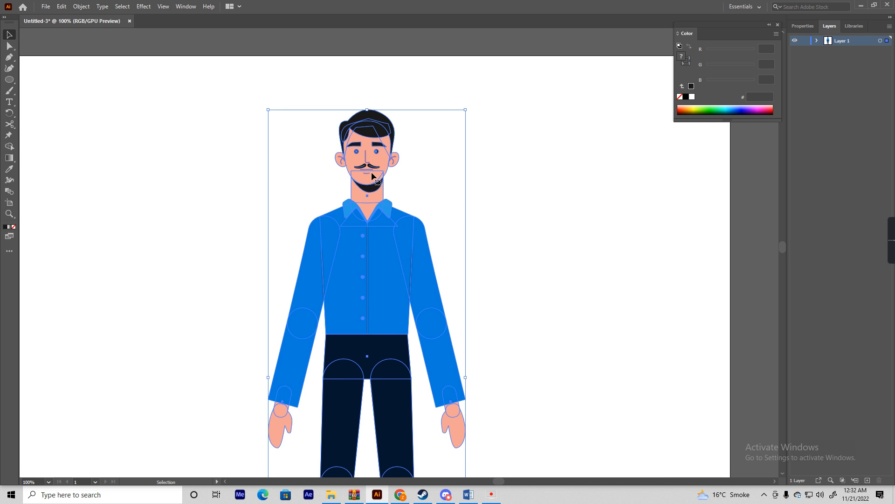
double_click(379, 159)
Try moving the head-and-collar group to the right of the body, and undo the move.
left_click_drag(378, 158, 581, 163)
key("a")
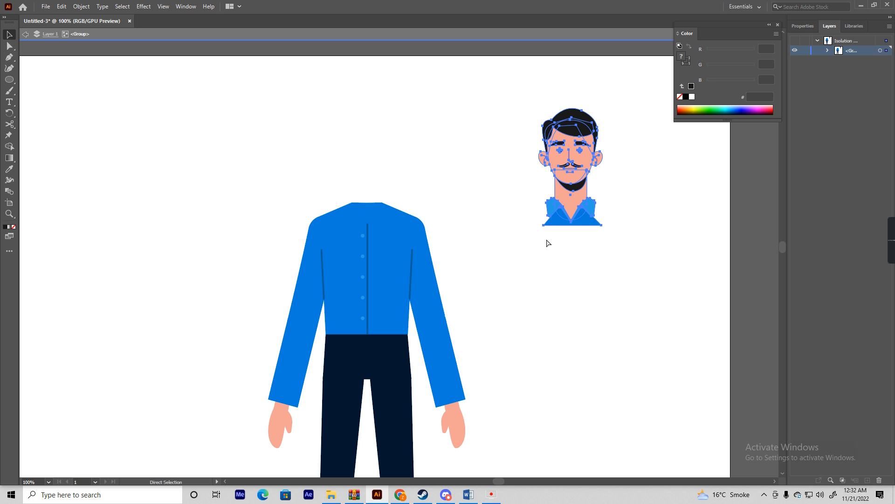
key("v")
key("ctrl+z")
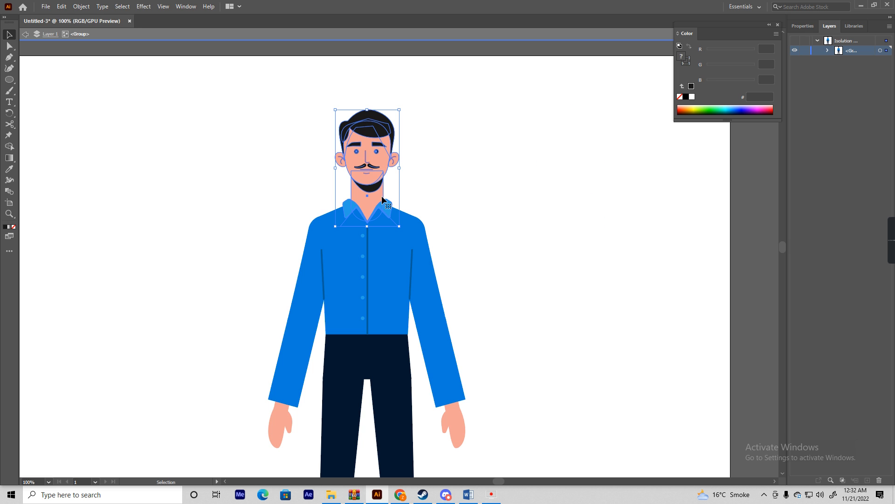
Isolate the head-and-collar group, try moving the head alone to the right, and undo the move.
double_click(377, 164)
left_click_drag(377, 164, 643, 171)
key("a")
key("ctrl+z")
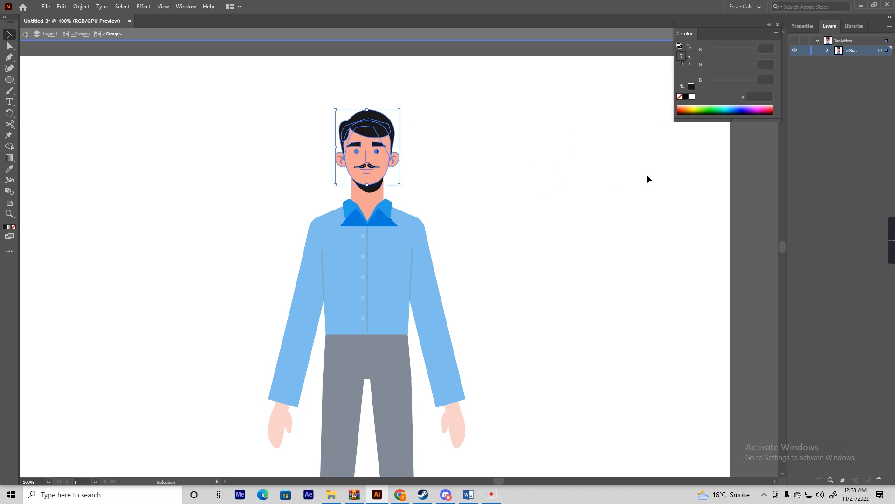
Cut the man's head out of its group and exit isolation mode.
scroll(370, 165, "up", 1)
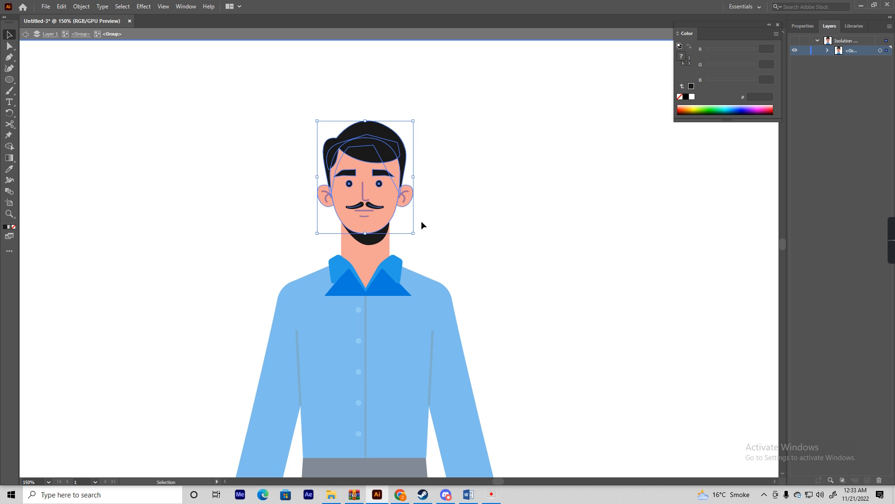
key("Delete")
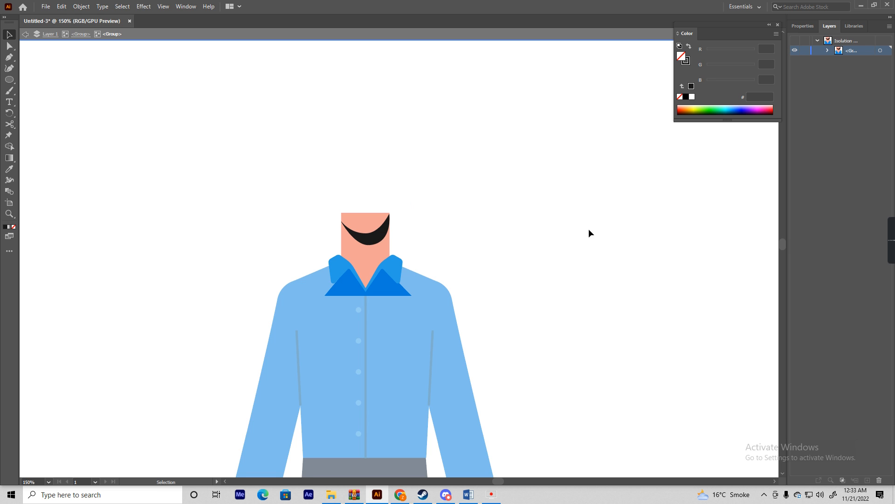
double_click(589, 230)
key("ctrl+minus")
key("ctrl+minus")
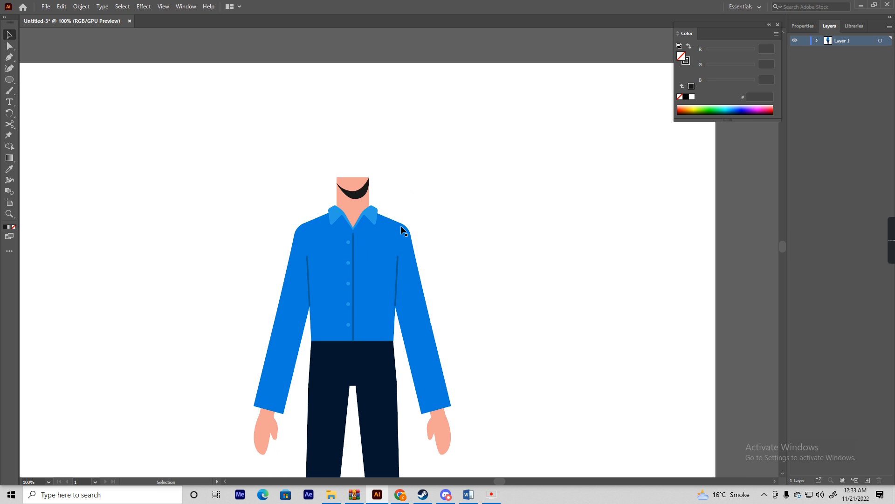
scroll(536, 189, "down", 3)
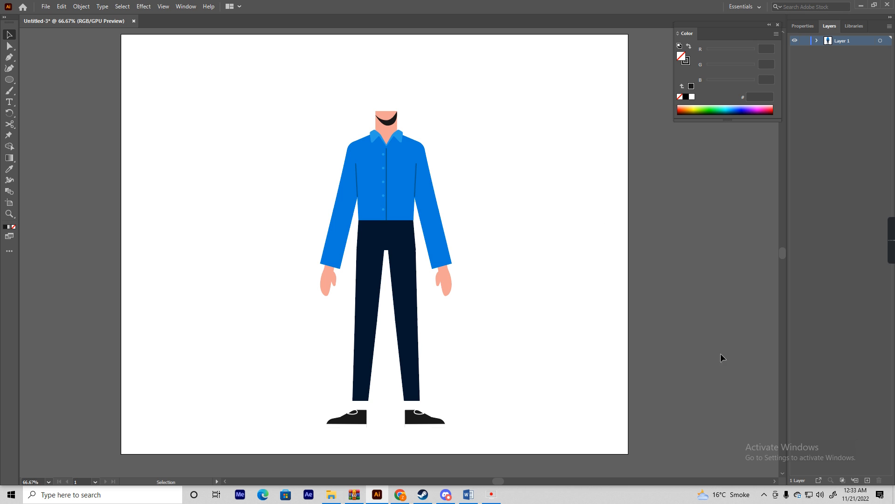
Add a new layer above Layer 1.
left_click(871, 483)
key("c")
scroll(463, 165, "down", 2)
left_click_drag(463, 167, 420, 207)
key("v")
scroll(419, 196, "up", 2)
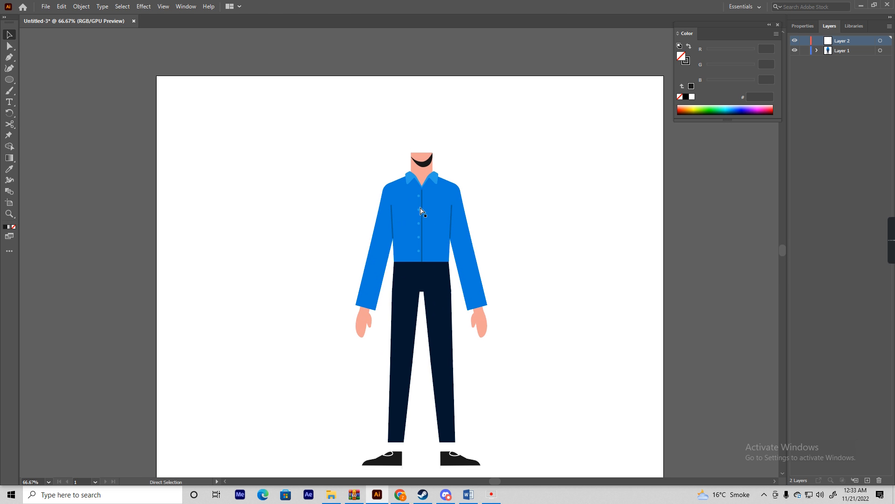
Paste the cut head onto Layer 2 and undo the paste.
key("ctrl+v")
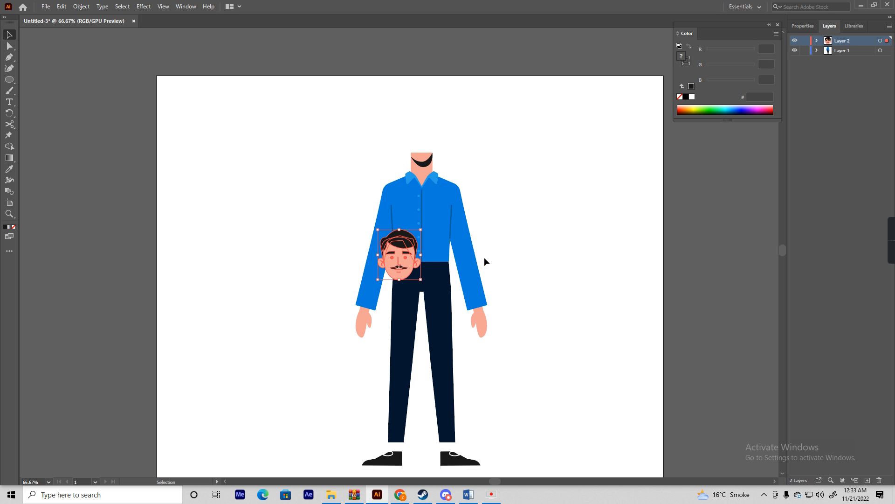
key("ctrl+z")
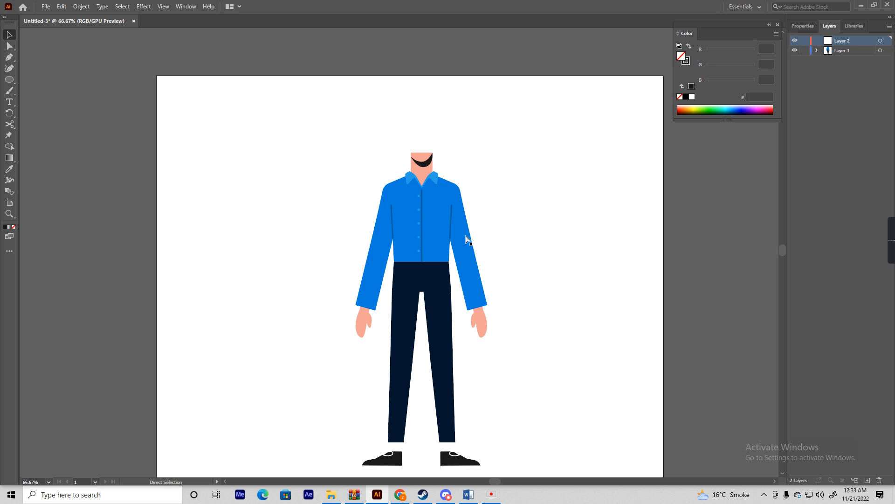
Try pasting the cut head in place on Layer 2, compare its position with the neck, and undo the paste.
key("ctrl+f")
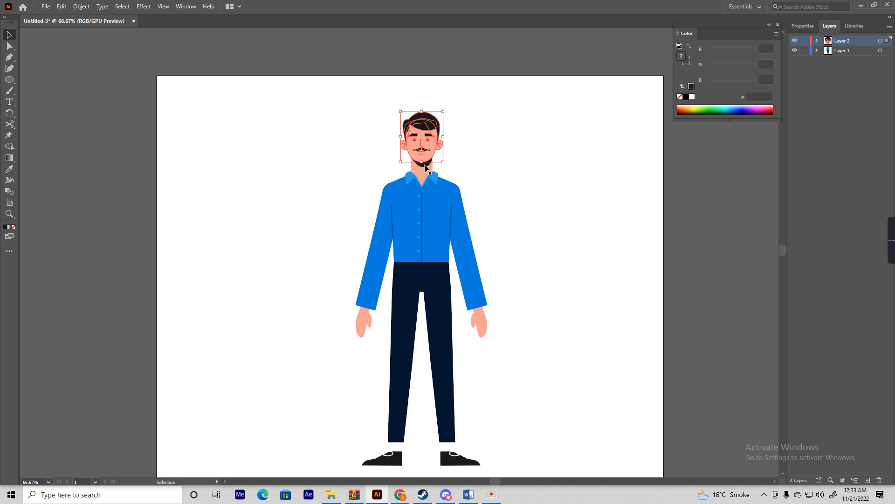
scroll(425, 165, "up", 2)
left_click_drag(424, 175, 380, 259)
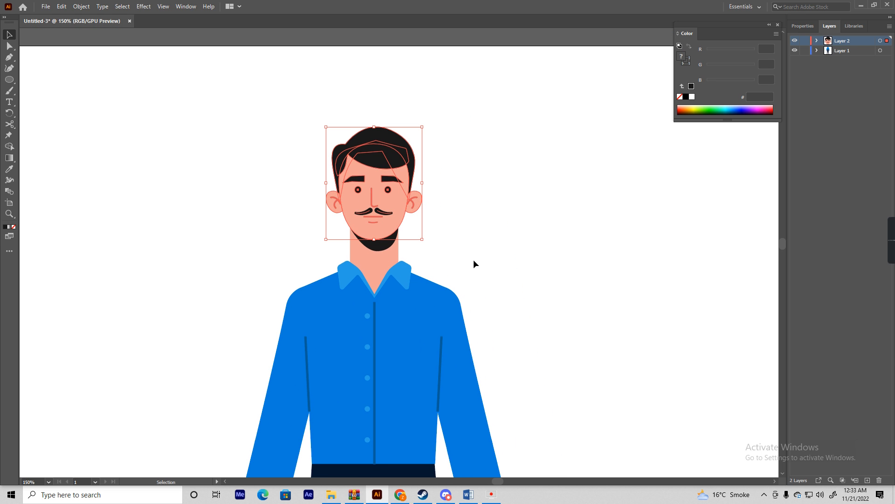
key("ctrl+minus")
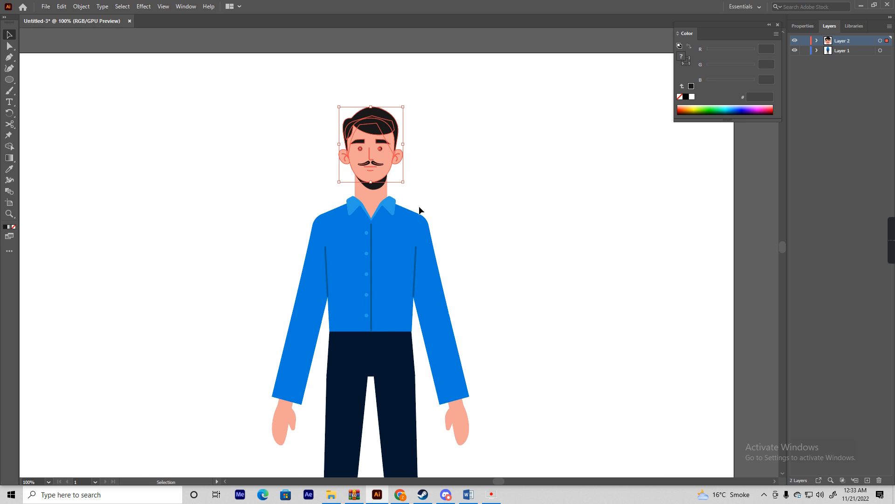
scroll(368, 197, "up", 1)
scroll(379, 211, "down", 2)
key("ctrl+z")
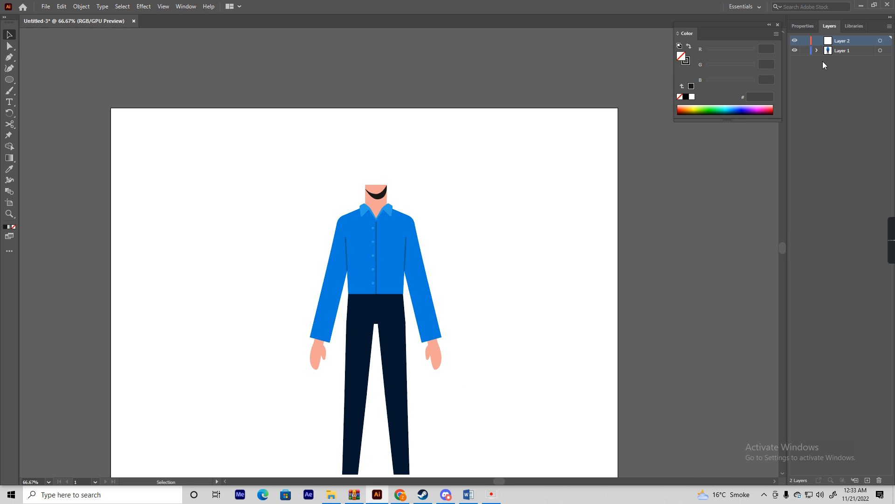
Paste the cut head in place on Layer 2 and deselect it.
key("ctrl+f")
left_click(538, 220)
scroll(385, 171, "up", 3)
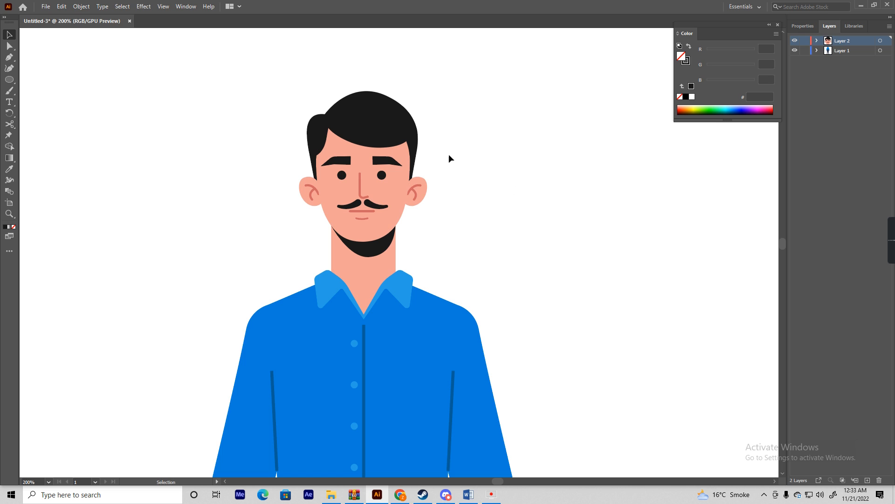
scroll(454, 195, "down", 3)
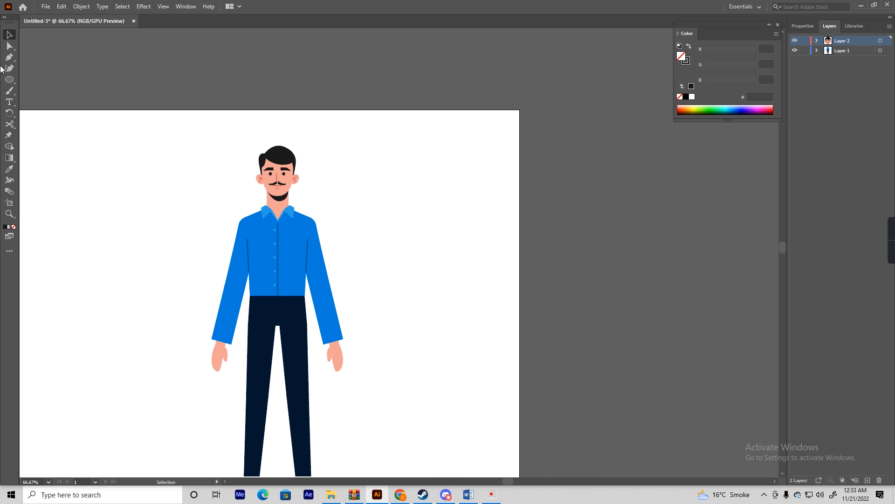
left_click_drag(297, 213, 435, 159)
scroll(435, 159, "up", 2)
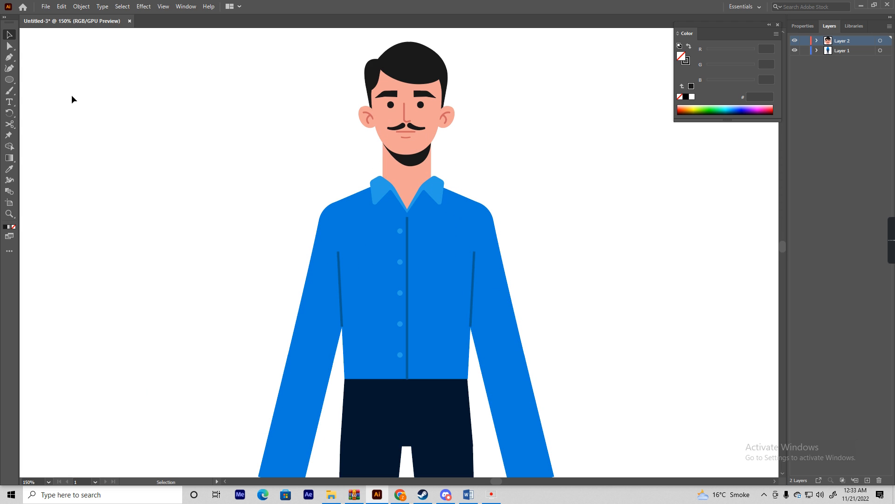
scroll(421, 118, "up", 3)
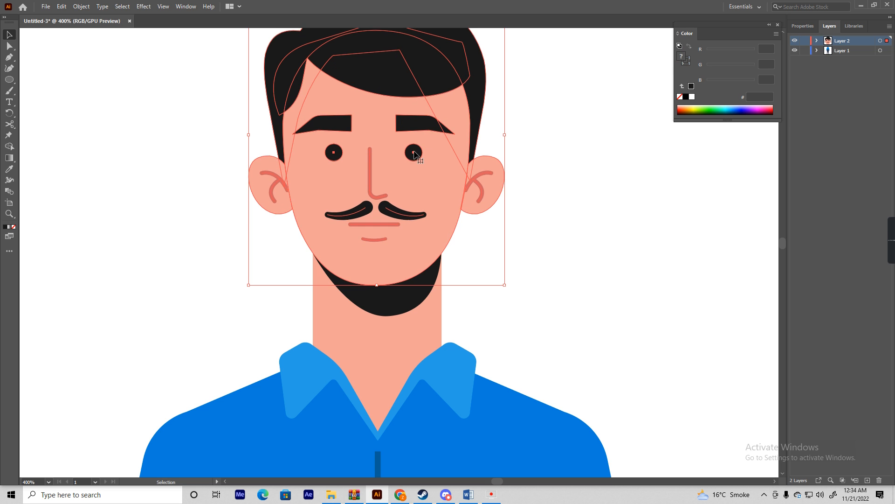
double_click(414, 155)
left_click(414, 155)
double_click(414, 155)
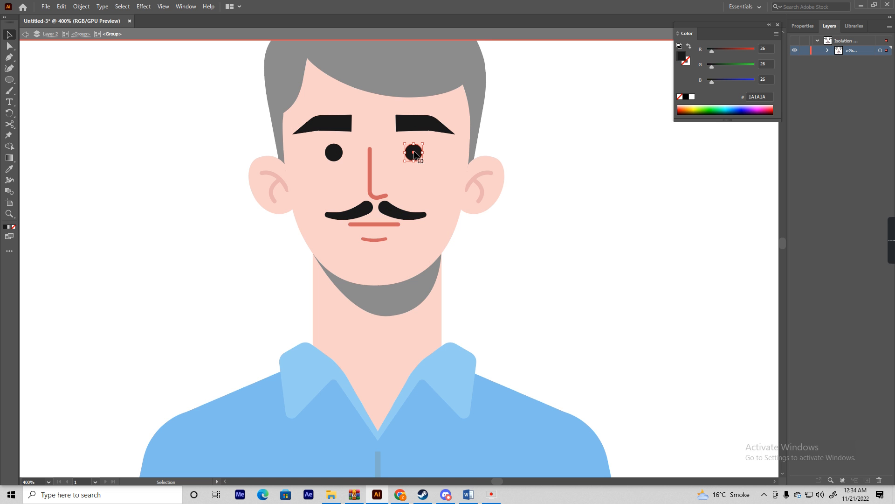
double_click(573, 197)
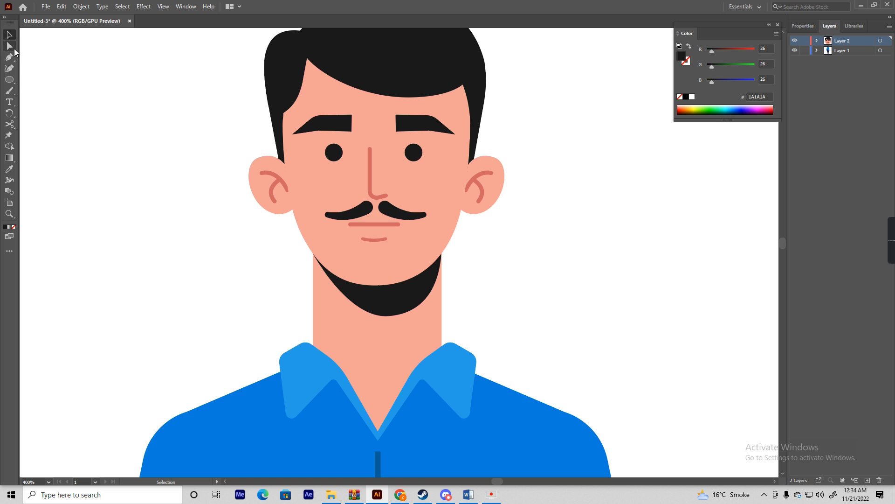
Cut the eye below the right-hand eyebrow and paste it in place on a new layer above Layer 2.
key("a")
left_click(414, 151)
key("Delete")
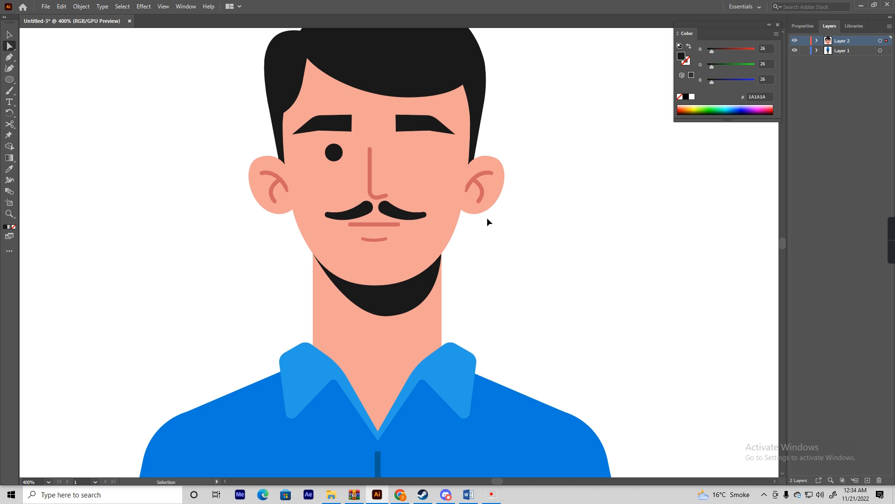
left_click(868, 480)
key("ctrl+f")
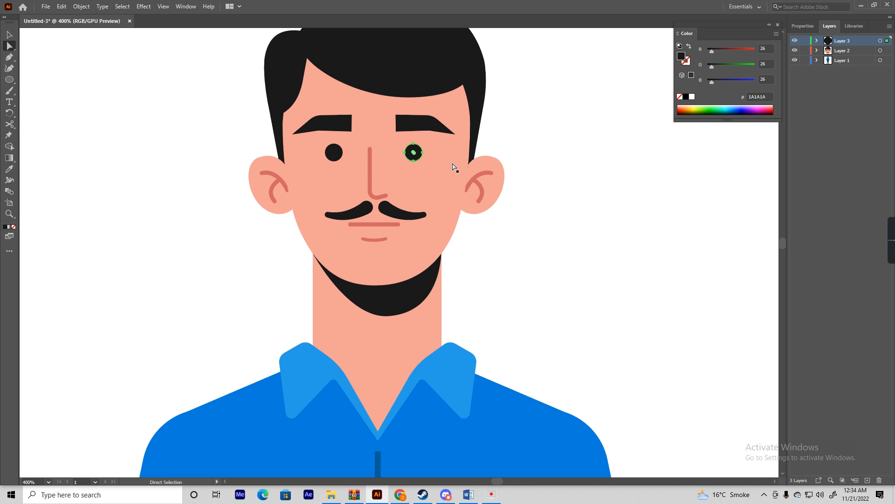
Remove the remaining eye from the face on Layer 2.
left_click(340, 155)
key("Delete")
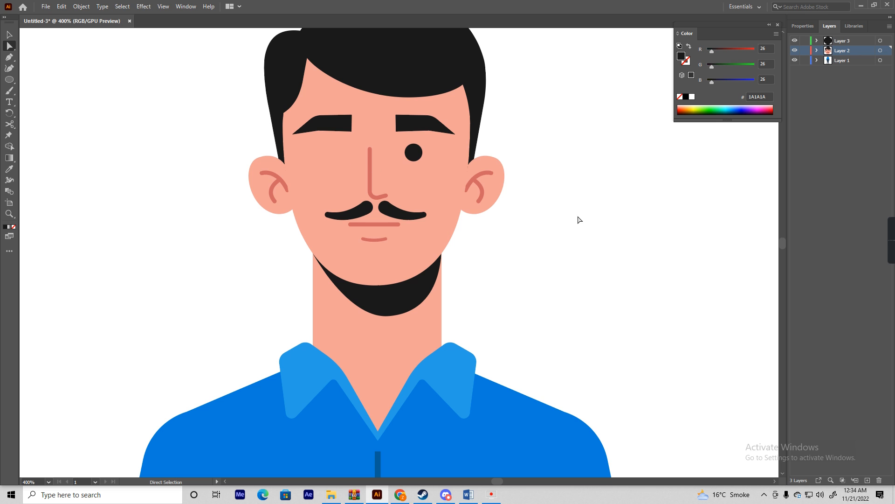
scroll(460, 181, "down", 5)
scroll(412, 167, "up", 3)
left_click_drag(411, 164, 449, 188)
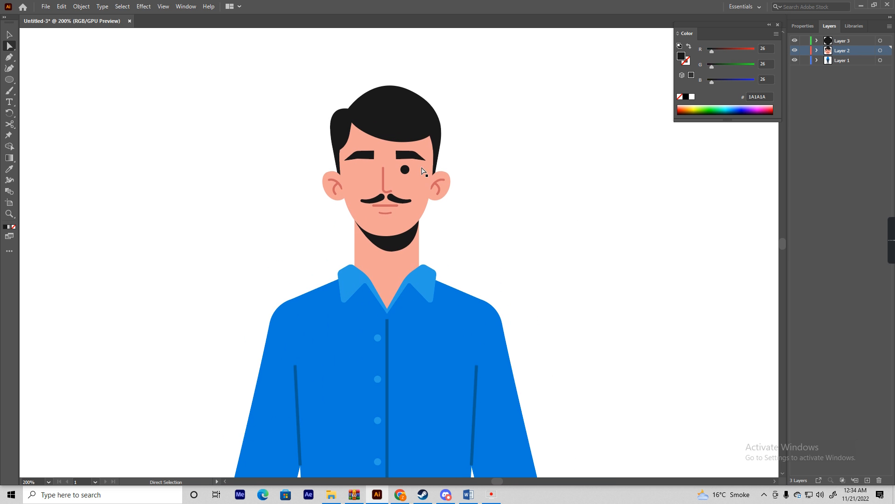
scroll(380, 205, "down", 4)
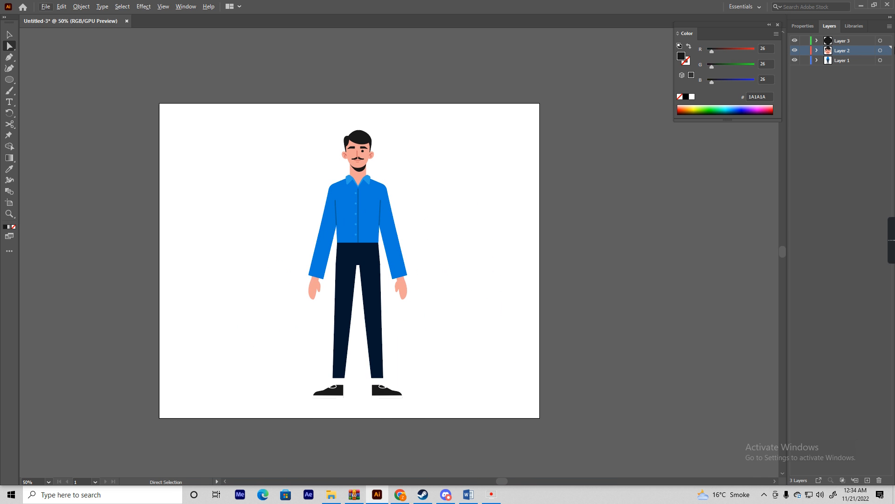
Toggle the visibility of Layer 2 and Layer 3 to examine which parts of the man each layer holds.
left_click(795, 51)
left_click(795, 51)
left_click(794, 42)
scroll(445, 182, "down", 3)
scroll(418, 186, "up", 2)
left_click_drag(406, 194, 432, 215)
scroll(443, 184, "up", 2)
left_click_drag(472, 237, 432, 179)
key("v")
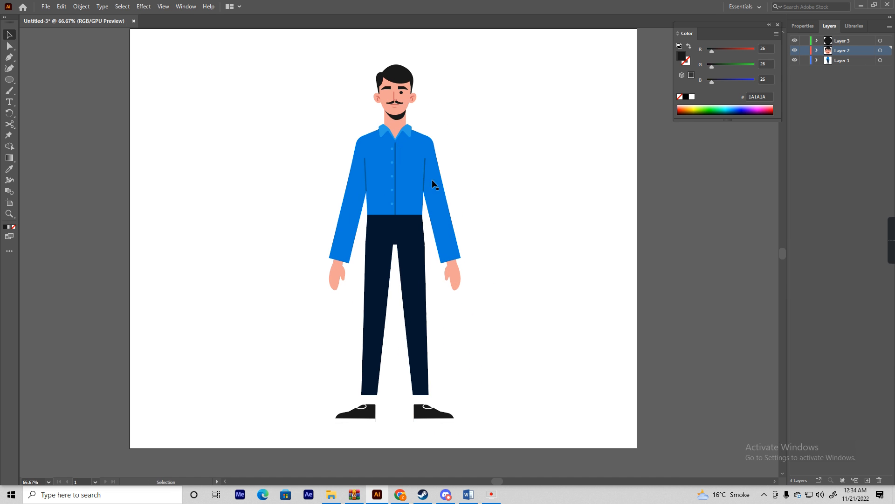
left_click(431, 180)
double_click(437, 180)
double_click(493, 181)
scroll(453, 216, "up", 1)
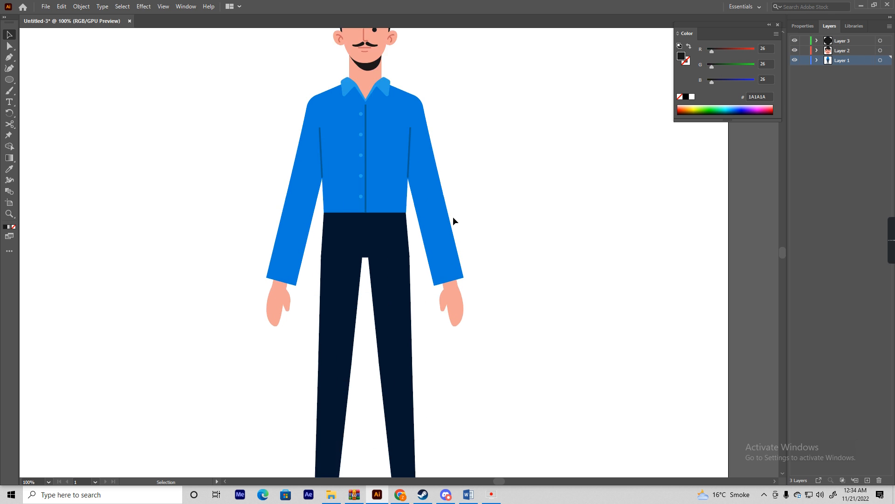
Cut the right-hand arm out of the nested shirt group and add a new layer above Layer 1.
left_click(423, 150)
scroll(423, 150, "down", 3)
scroll(404, 152, "up", 3)
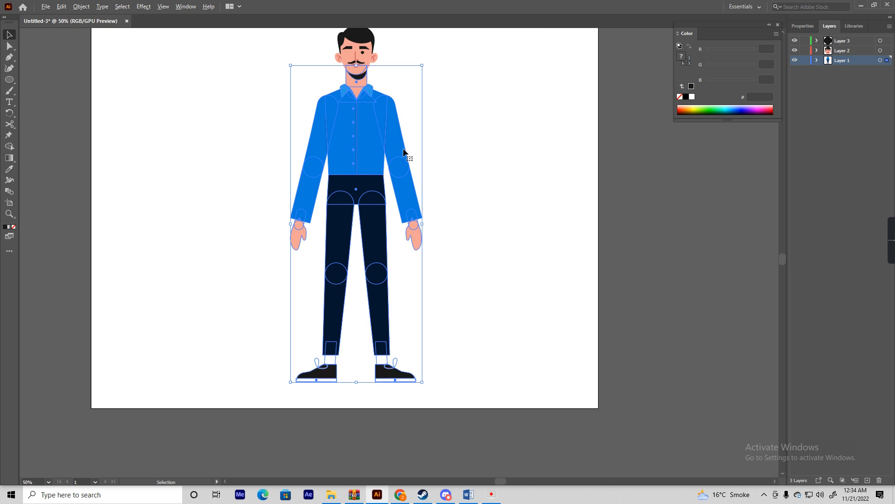
double_click(398, 138)
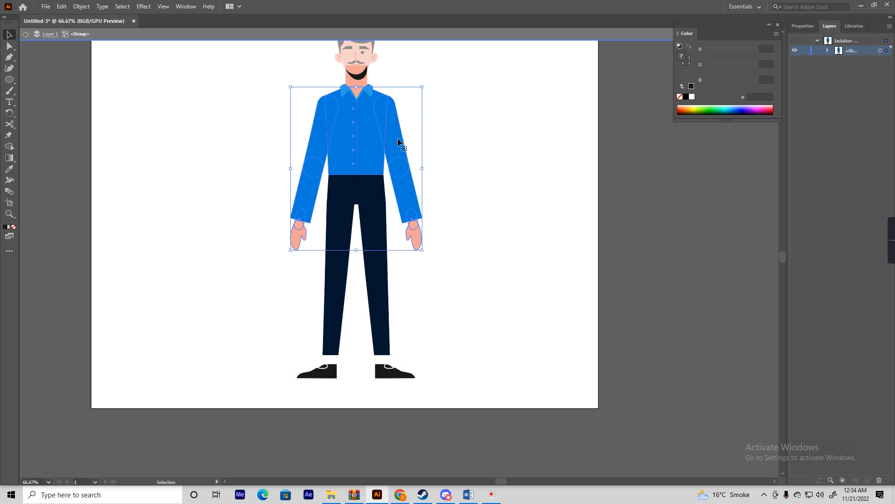
double_click(397, 138)
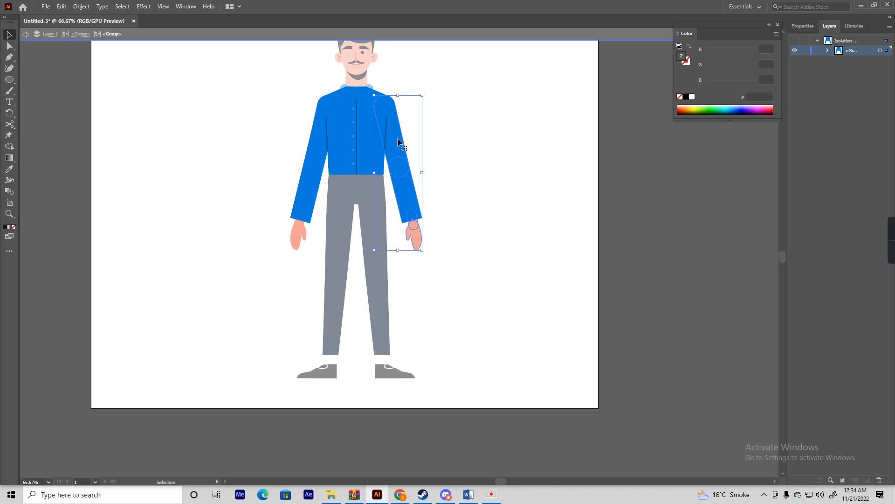
left_click(479, 170)
key("ctrl+z")
double_click(489, 169)
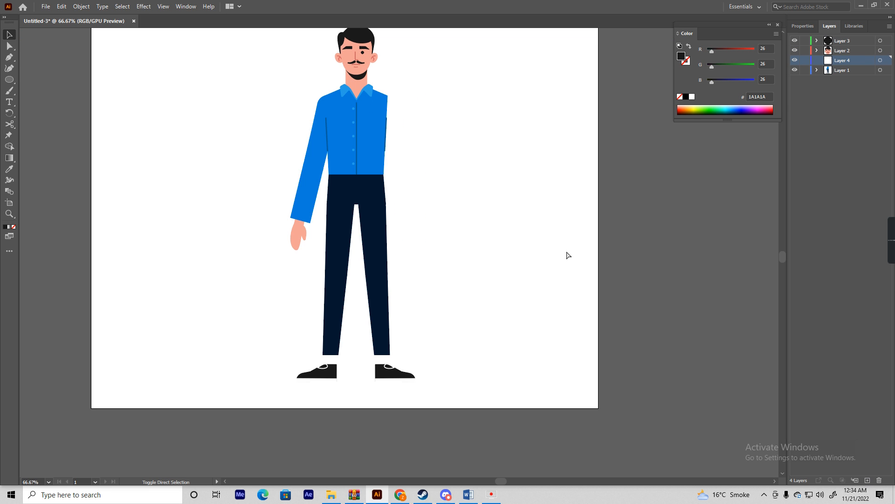
Paste the cut arm in place on Layer 4 and move that layer below Layer 1.
key("ctrl+f")
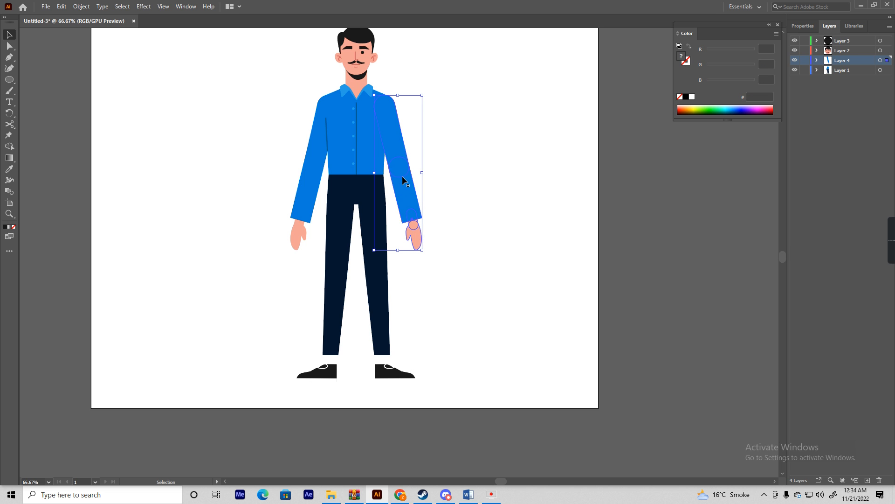
left_click_drag(839, 64, 841, 81)
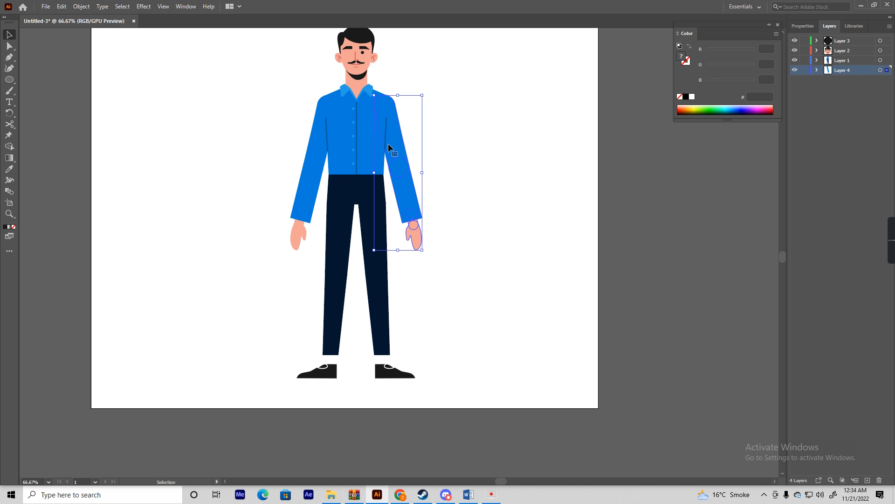
left_click(492, 199)
scroll(414, 185, "up", 1)
left_click_drag(415, 187, 481, 237)
scroll(468, 178, "down", 2)
scroll(457, 182, "up", 1)
Isolate the arm group on Layer 4, cut out its forearm and hand pieces, and exit isolation mode.
left_click(458, 186)
left_click(506, 245)
left_click(470, 242)
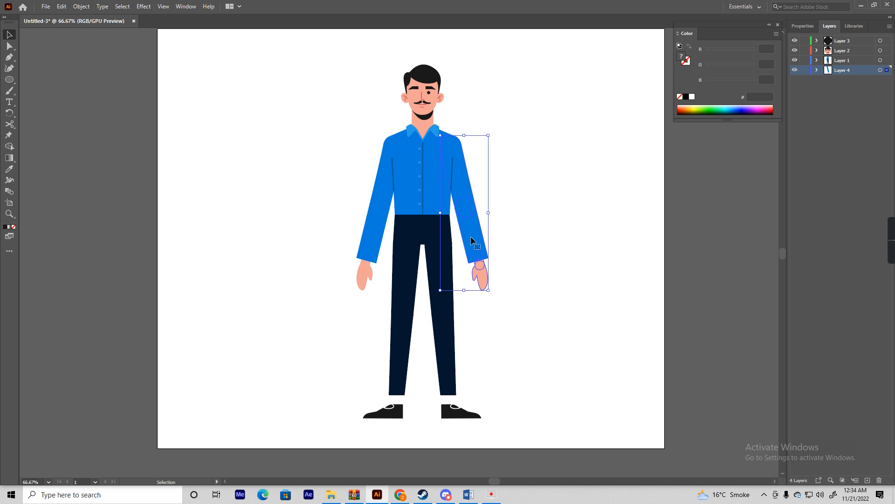
double_click(474, 235)
left_click(474, 235)
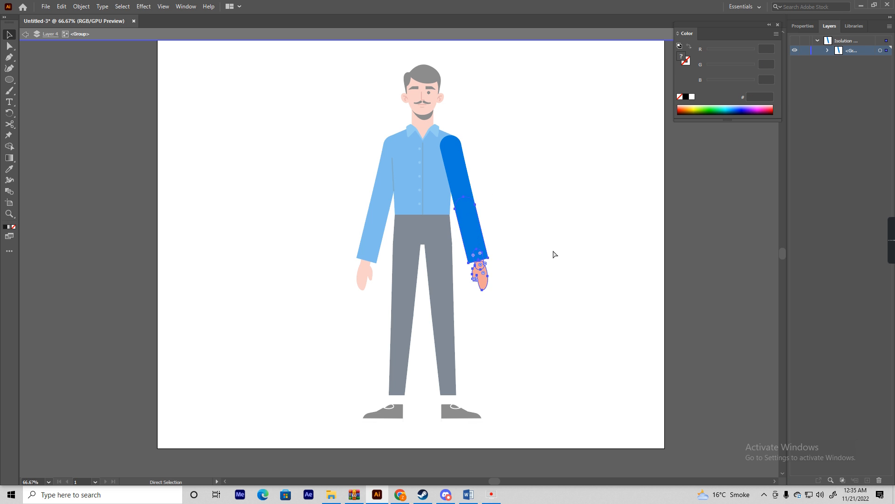
key("Delete")
key("Escape")
Add a new layer above Layer 4 and paste the forearm and hand pieces in place on it.
left_click(868, 481)
key("ctrl+f")
left_click(578, 334)
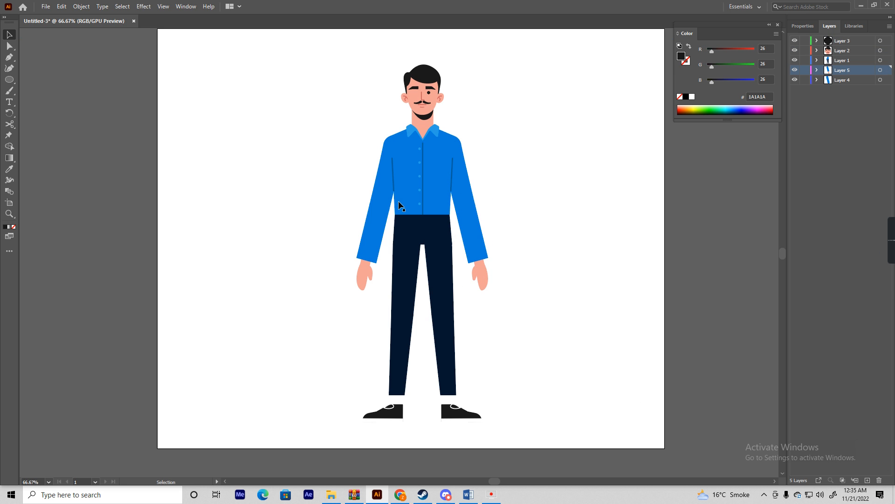
Remove the left-hand arm from the nested shirt group on Layer 1 and exit isolation mode.
left_click(378, 196)
double_click(377, 196)
left_click(378, 196)
double_click(378, 196)
left_click(377, 195)
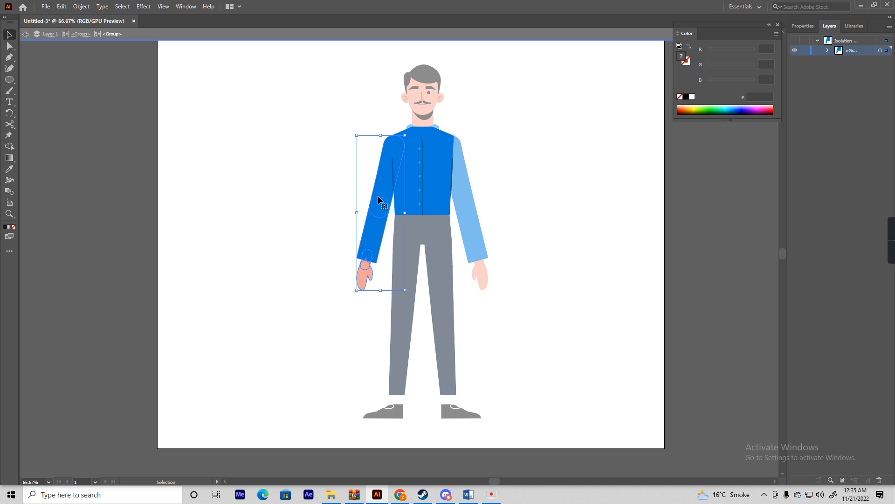
left_click_drag(378, 195, 273, 195)
key("Delete")
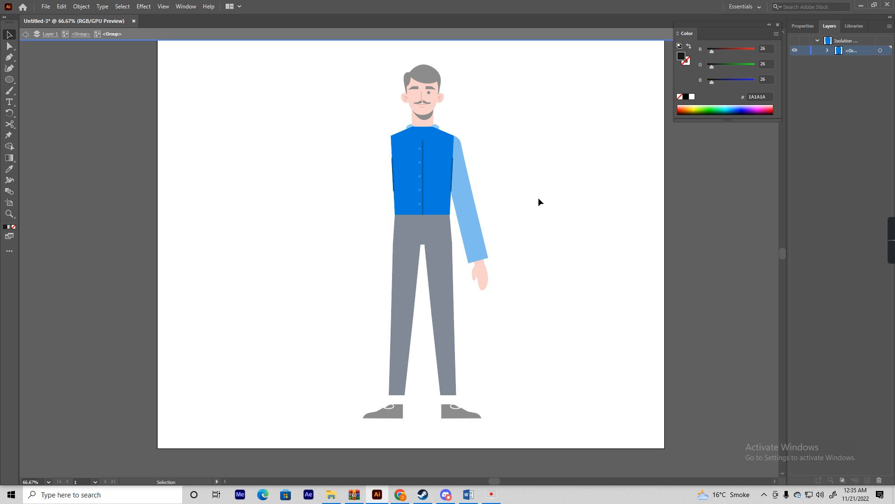
double_click(539, 199)
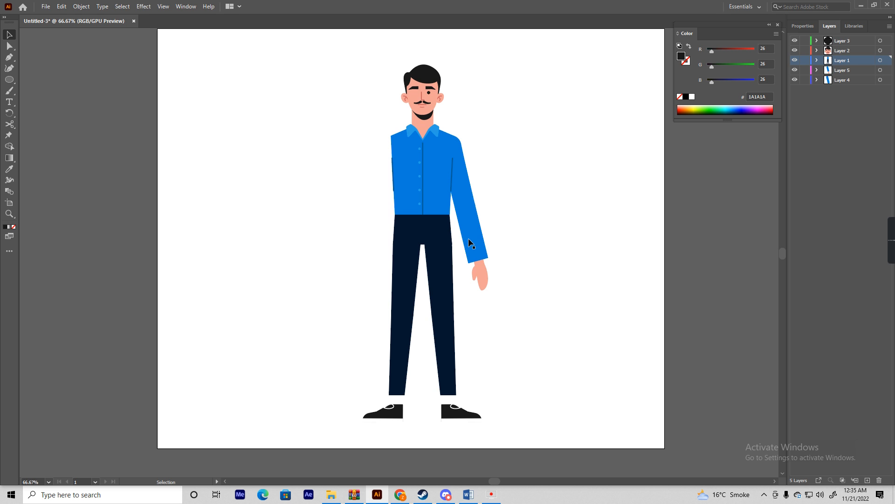
Cut the neck and beard out of the nested collar group and paste them in place on a new layer above Layer 1.
left_click(420, 197)
double_click(426, 122)
left_click(426, 122)
double_click(429, 124)
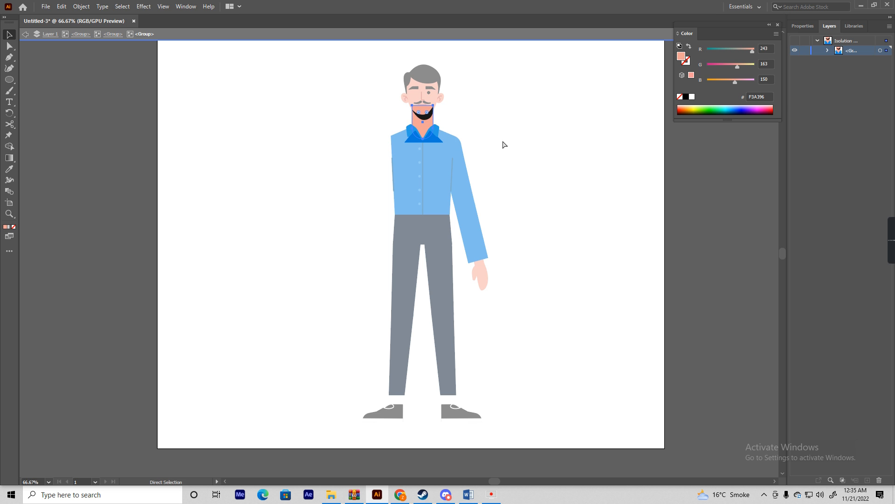
key("ctrl+plus")
key("ctrl+plus")
key("ctrl+plus")
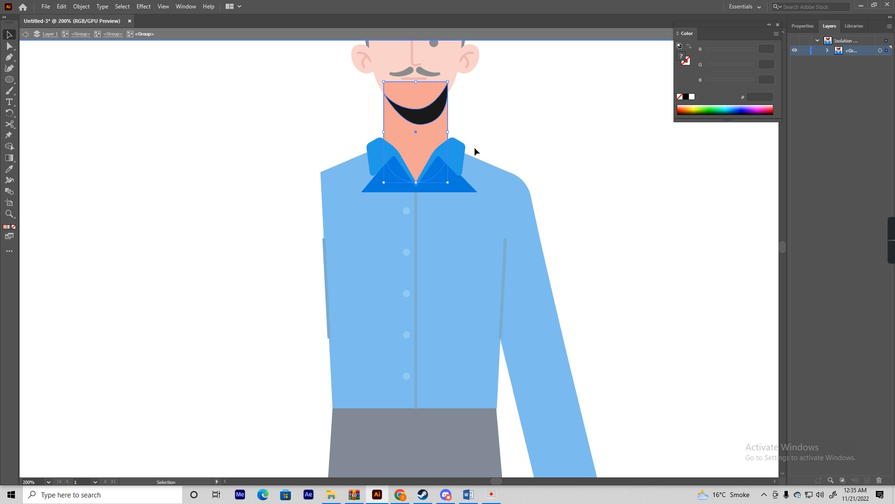
left_click(600, 164)
double_click(598, 163)
key("ctrl+0")
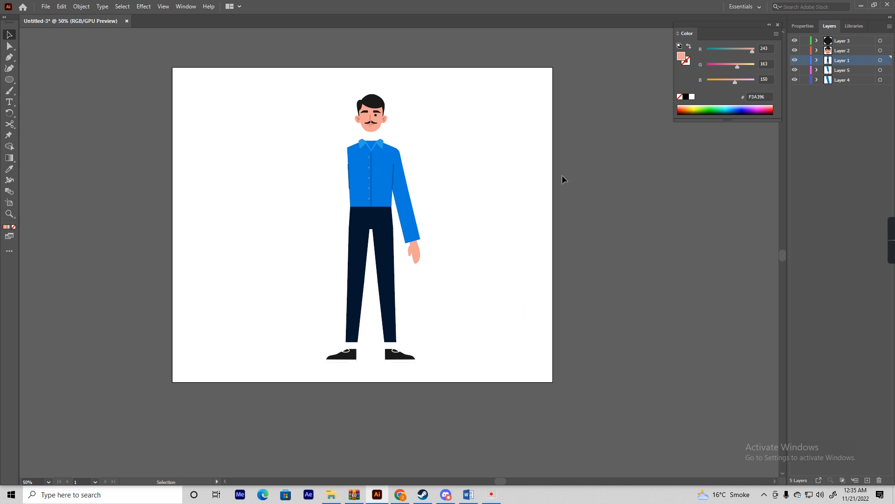
left_click(867, 480)
key("ctrl+f")
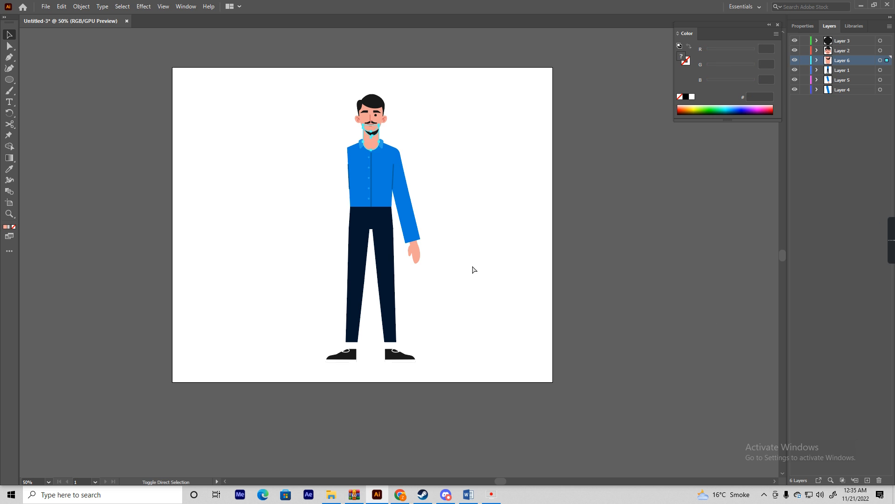
Try to place the neck's Layer 6 below Layer 1, and undo the reordering.
scroll(373, 154, "up", 2)
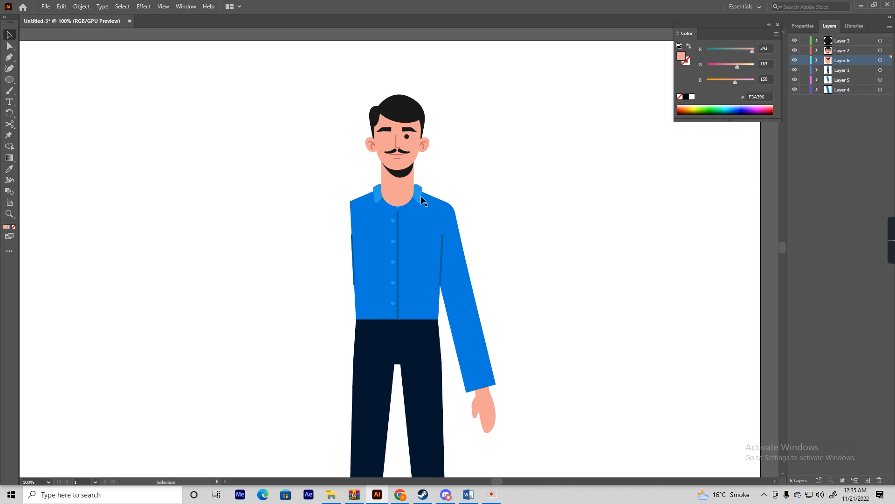
left_click(419, 201)
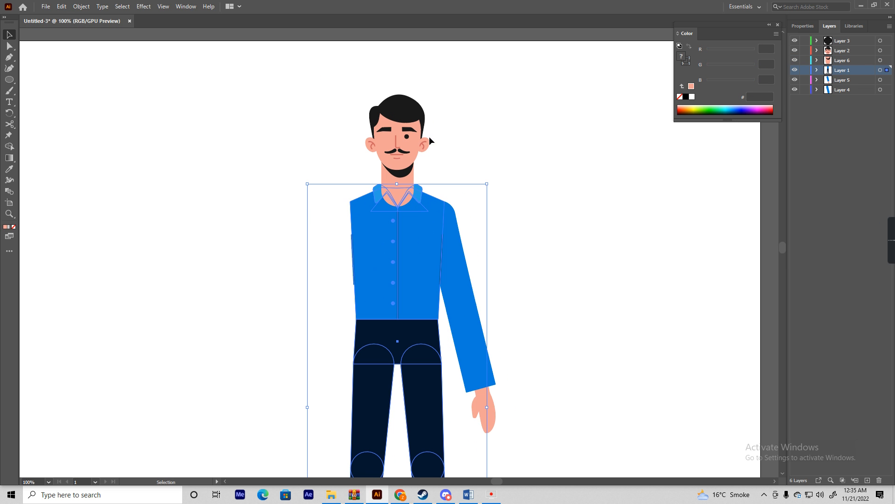
left_click(640, 185)
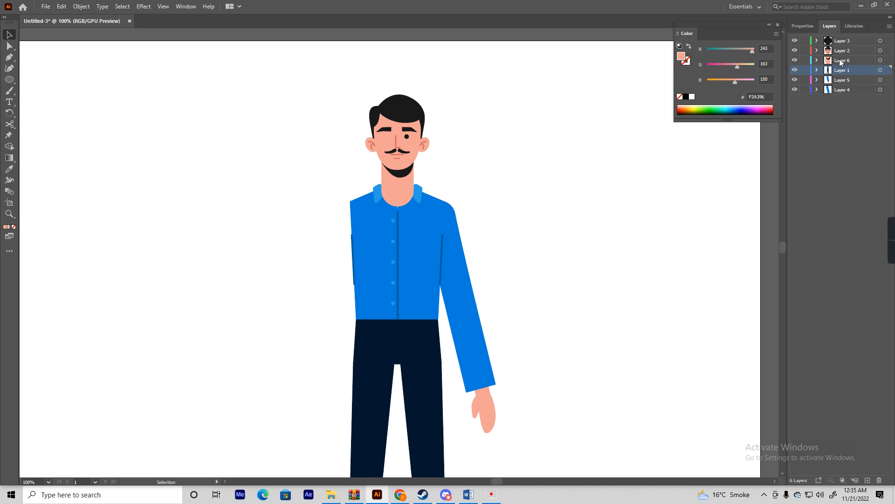
left_click_drag(845, 60, 842, 80)
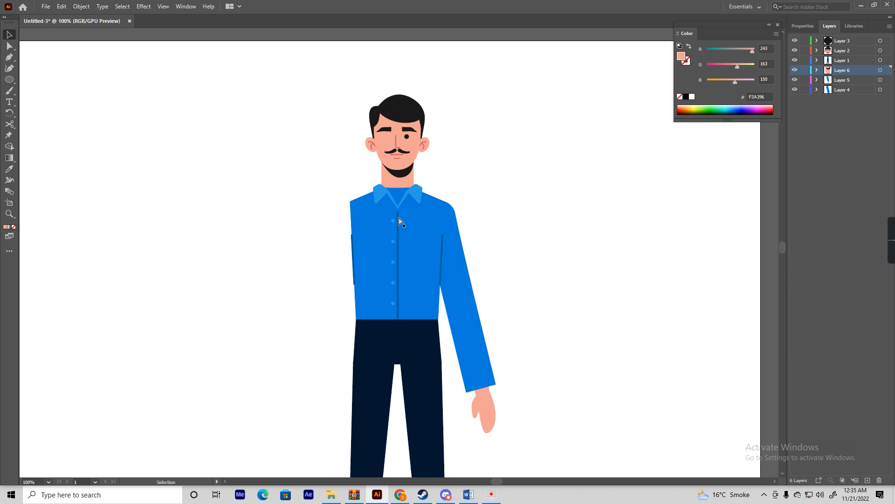
key("ctrl+z")
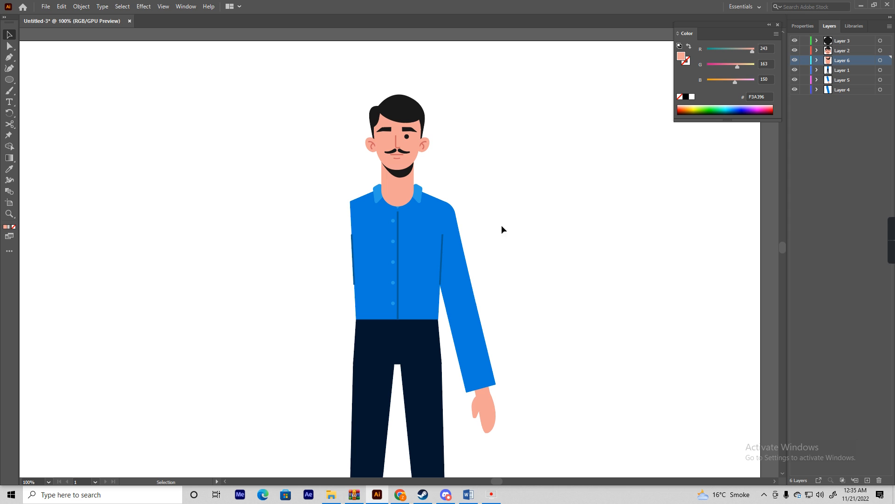
Cut the collar out of the Layer 1 group and paste it in place on a new layer stacked above Layer 6.
double_click(416, 194)
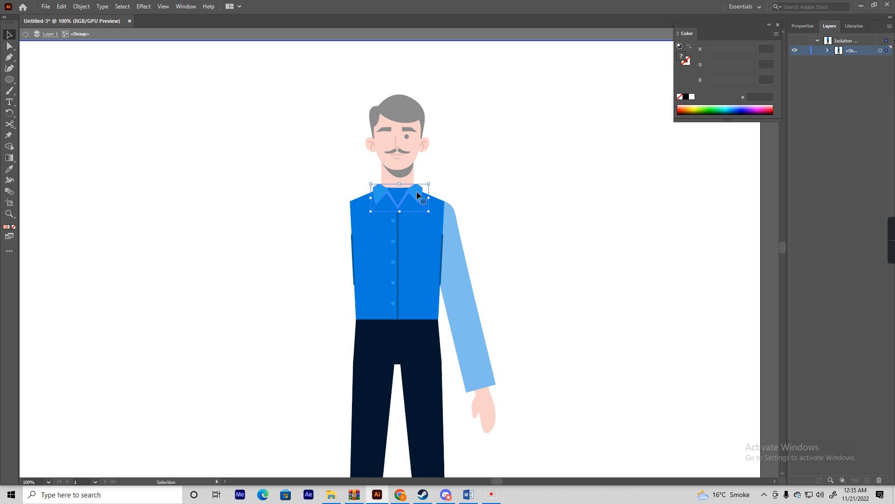
key("ctrl+x")
double_click(572, 208)
left_click(867, 480)
key("ctrl+f")
left_click(699, 197)
left_click_drag(845, 71, 845, 60)
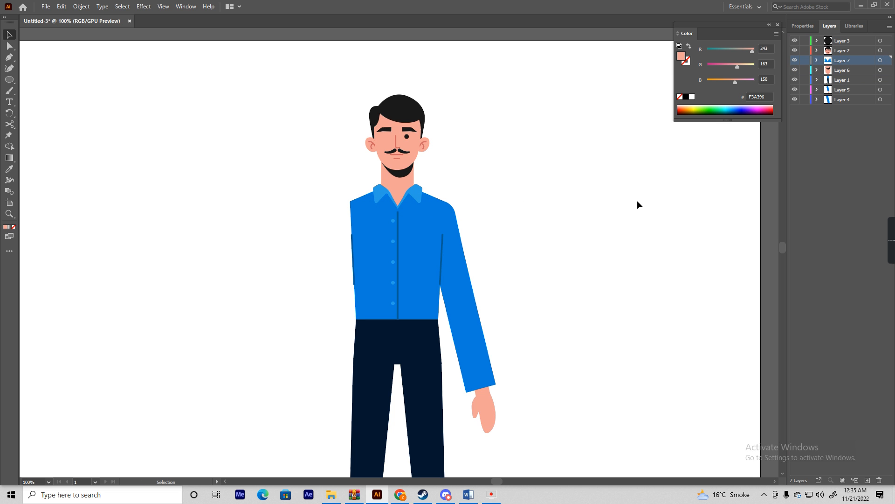
Try moving the collar off the man's neck, and undo the move.
scroll(483, 216, "down", 4)
scroll(482, 216, "up", 3)
scroll(383, 202, "up", 2)
left_click_drag(469, 226, 401, 211)
scroll(384, 208, "down", 3)
scroll(388, 175, "up", 1)
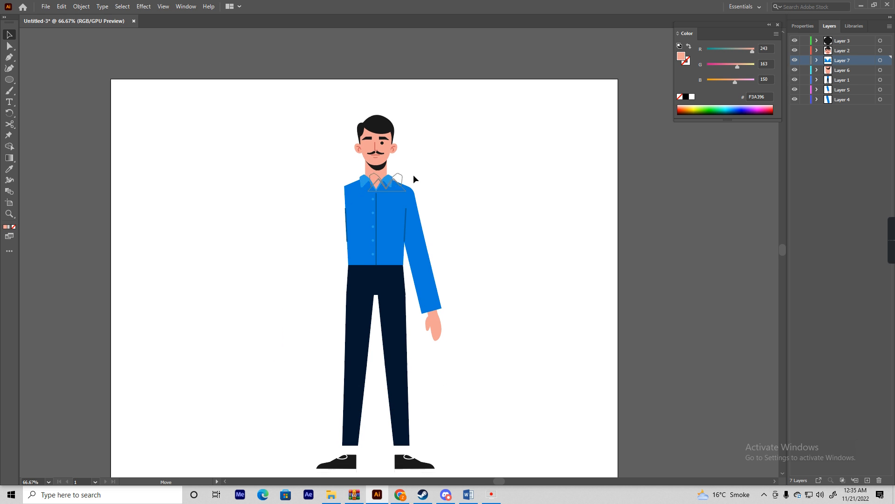
left_click_drag(414, 176, 523, 161)
key("ctrl+z")
scroll(364, 182, "up", 3)
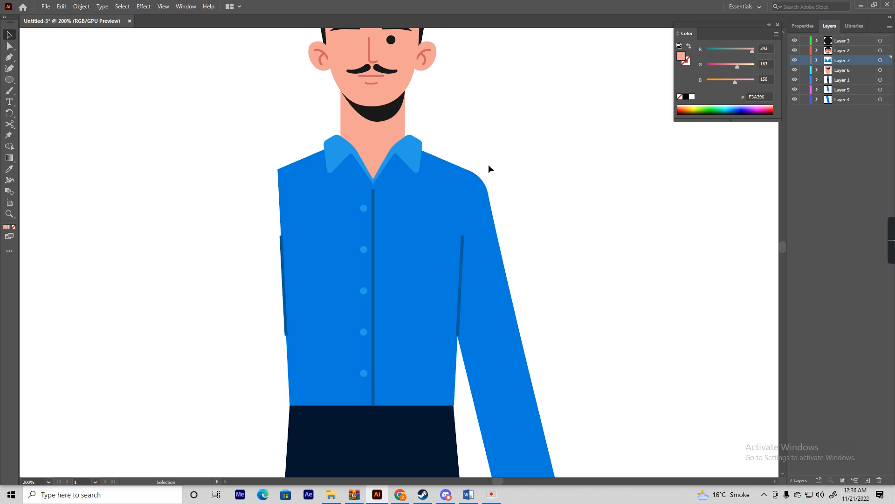
Examine how the neck, collar and shirt overlap, selecting the separated pieces in turn.
scroll(421, 158, "down", 2)
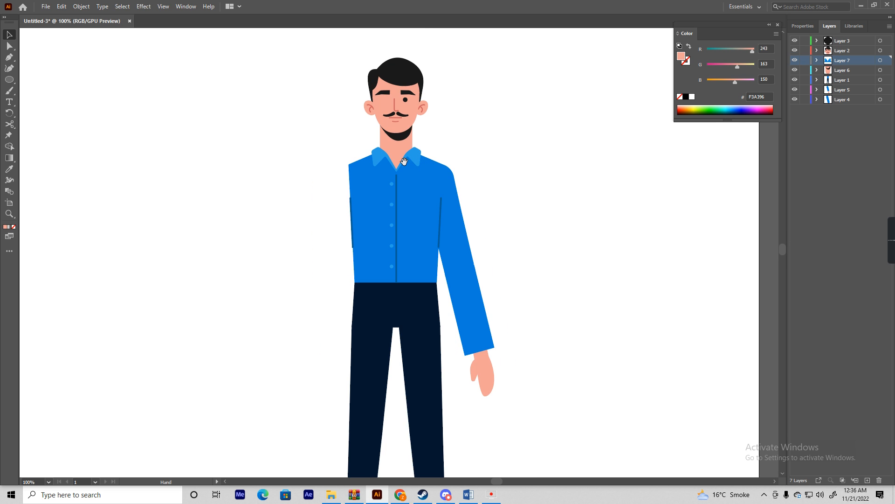
scroll(425, 171, "up", 2)
left_click(422, 171)
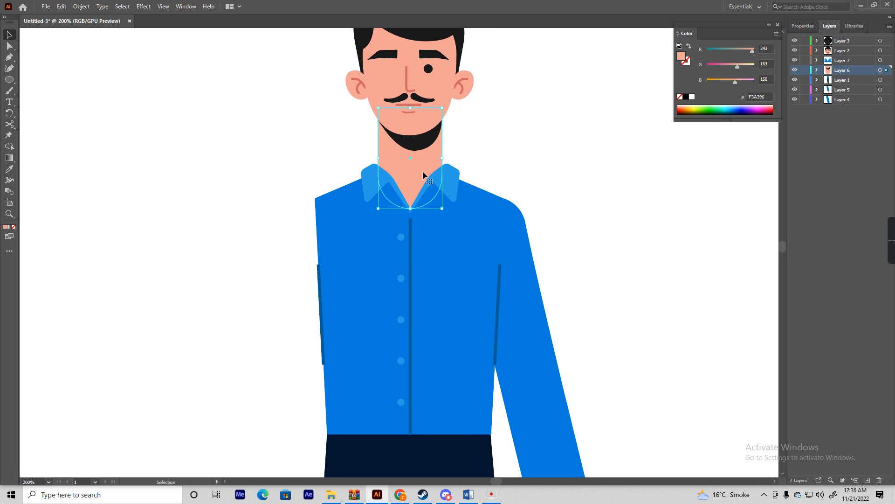
left_click(478, 250)
left_click(429, 194)
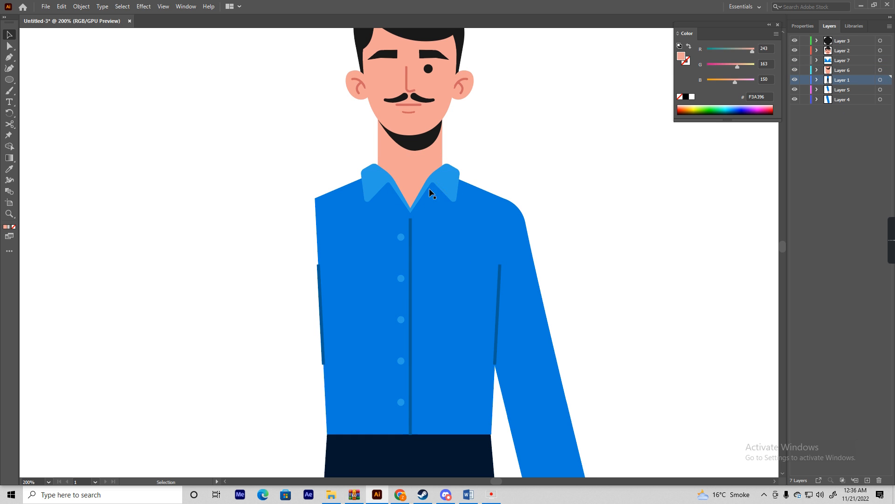
scroll(499, 140, "down", 2)
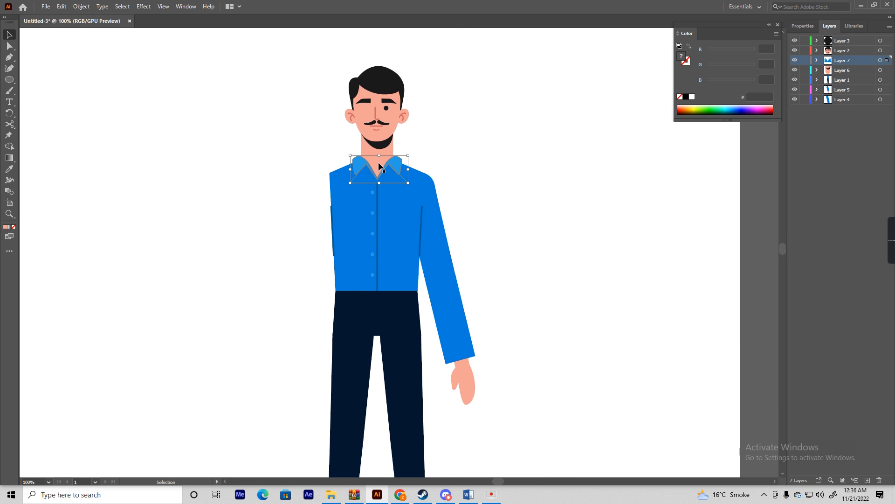
scroll(387, 159, "down", 2)
scroll(386, 159, "up", 3)
left_click_drag(405, 156, 405, 164)
scroll(406, 164, "down", 4)
left_click_drag(436, 196, 410, 168)
left_click(410, 167)
scroll(408, 182, "up", 3)
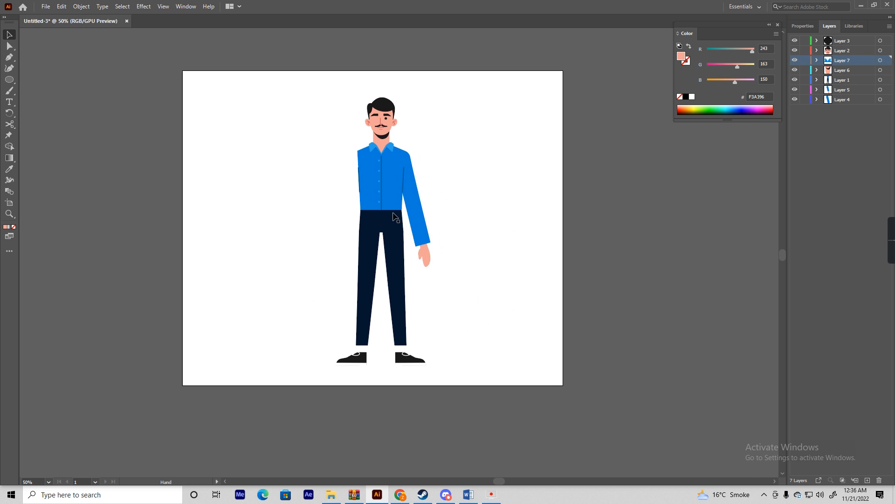
double_click(407, 197)
left_click(407, 198)
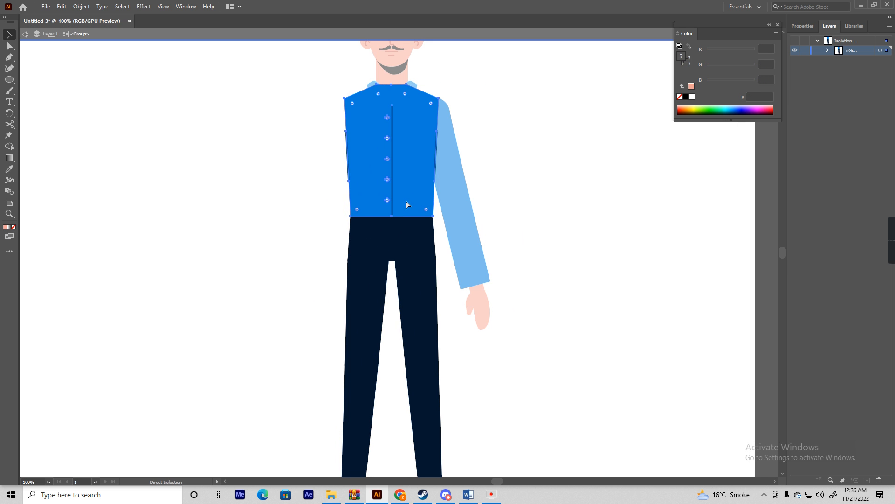
key("ctrl+z")
left_click(406, 189)
left_click(489, 154)
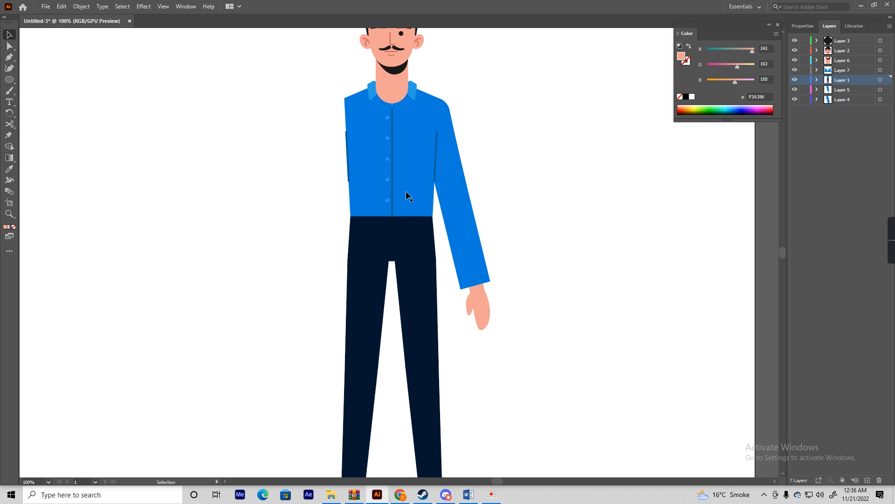
Isolate the Layer 1 group, cut out the shirt torso, and paste it in place on a new layer above Layer 1.
double_click(406, 191)
left_click(406, 192)
left_click_drag(406, 191, 638, 193)
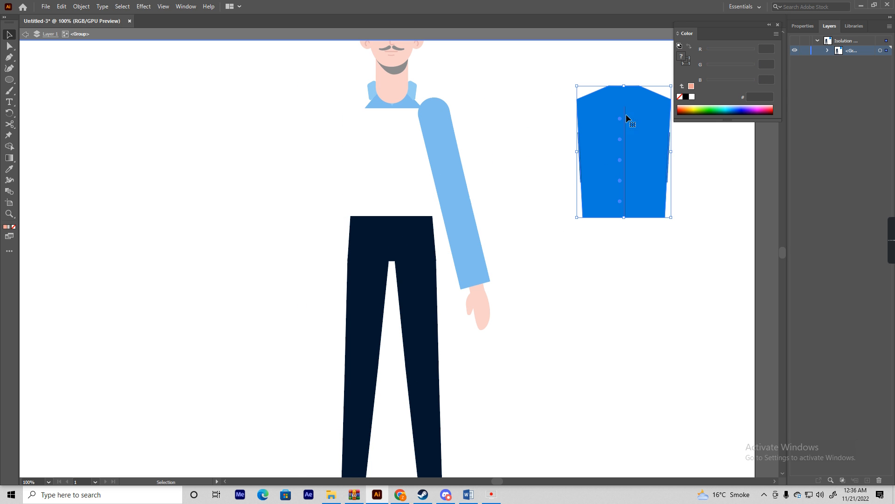
key("ctrl+z")
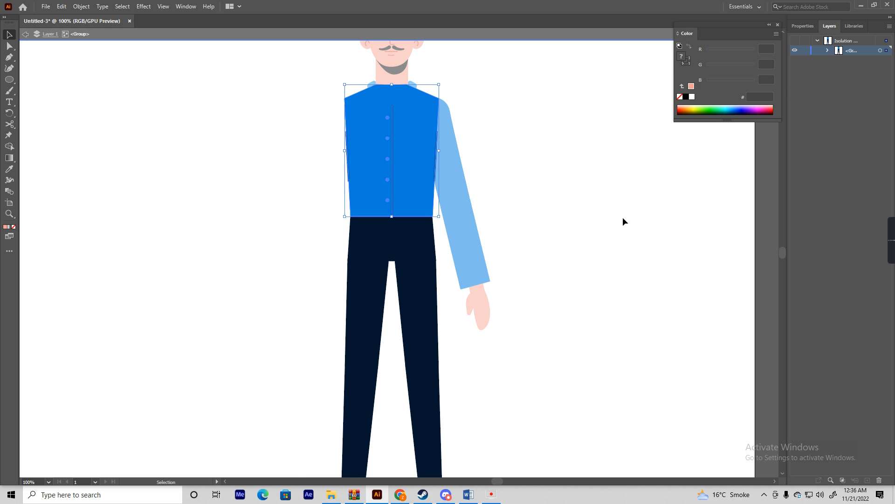
key("Delete")
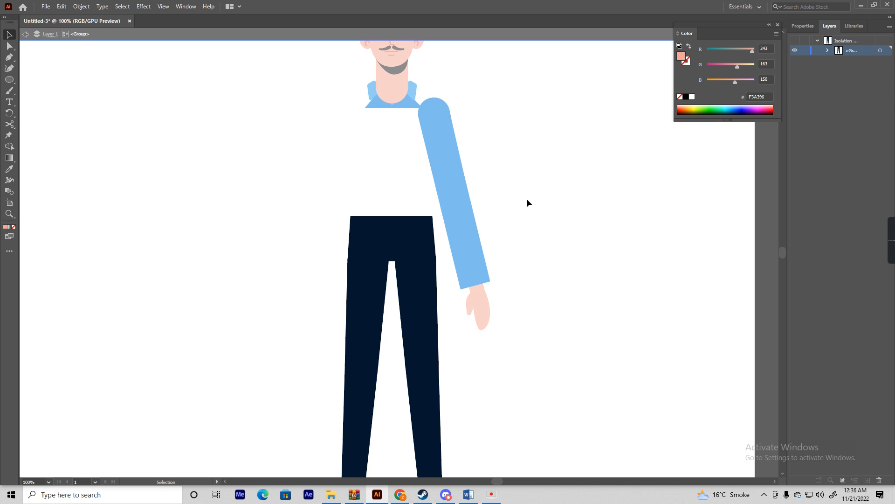
double_click(527, 198)
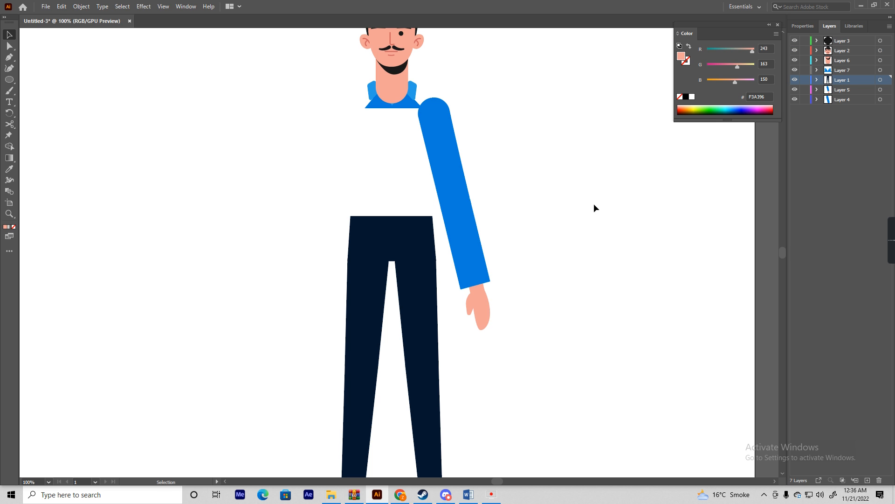
left_click(867, 480)
key("ctrl+f")
left_click(598, 288)
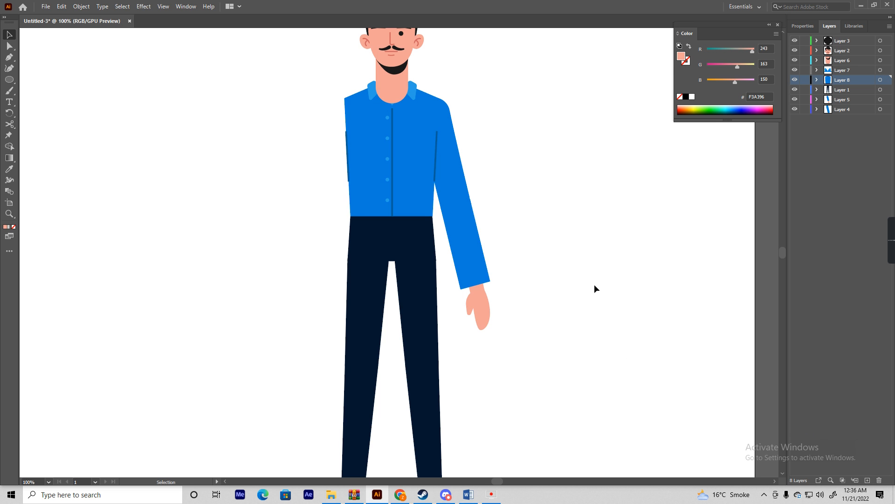
Move the collar's Layer 7 above the neck's Layer 6.
scroll(507, 238, "down", 3)
scroll(506, 237, "up", 3)
left_click_drag(842, 70, 841, 57)
scroll(523, 176, "down", 2)
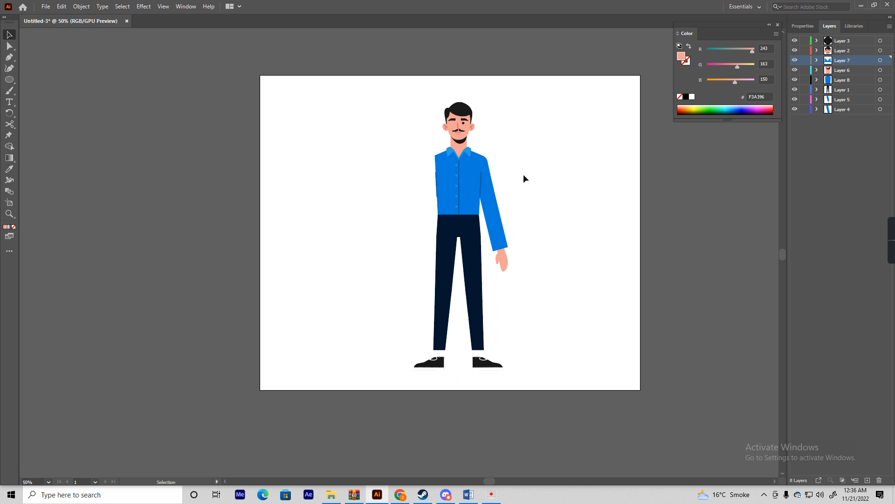
Launch Adobe After Effects.
scroll(432, 177, "up", 1)
scroll(432, 176, "down", 1)
scroll(432, 176, "up", 3)
scroll(436, 171, "down", 4)
left_click_drag(400, 117, 409, 190)
scroll(433, 163, "up", 3)
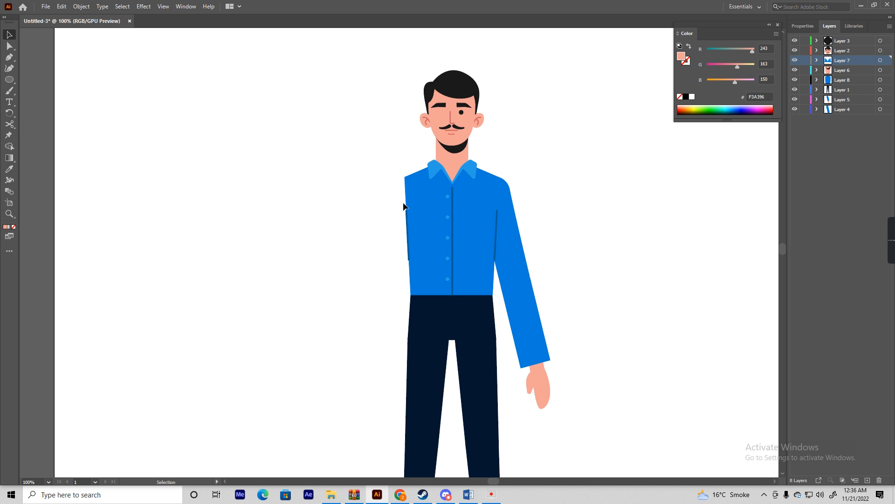
scroll(590, 318, "down", 1)
left_click_drag(641, 328, 507, 255)
left_click(312, 498)
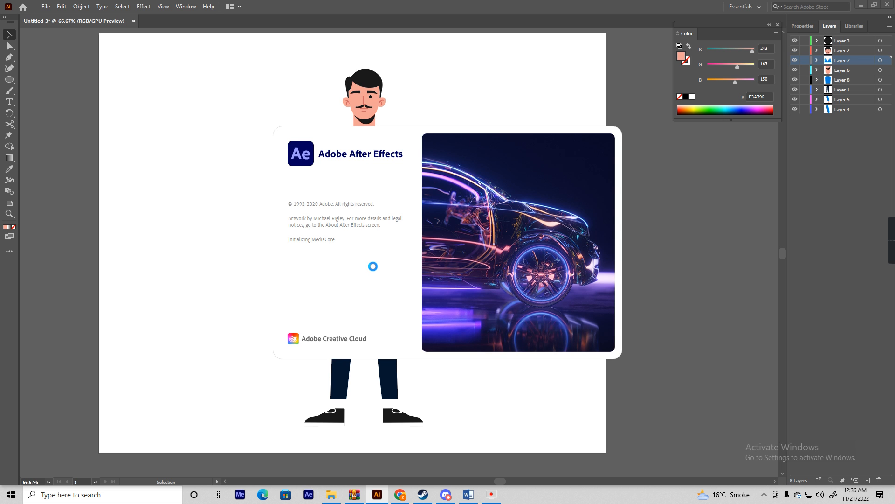
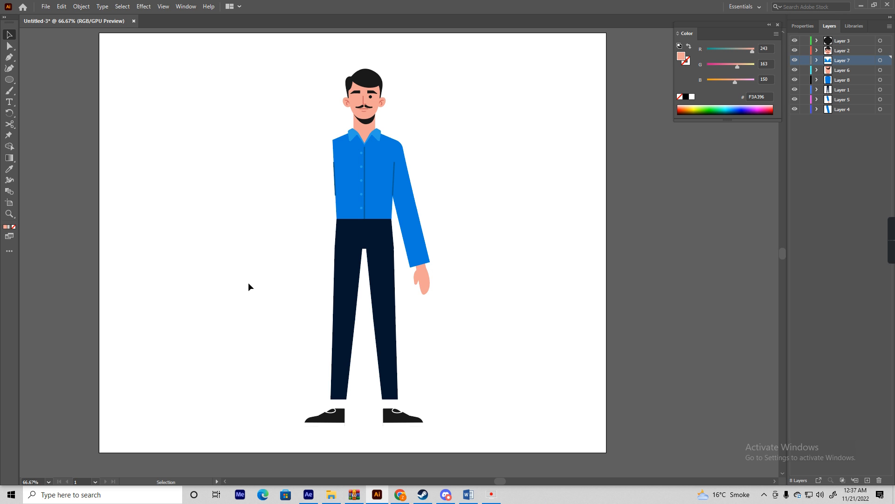
left_click_drag(9, 79, 38, 80)
left_click(37, 79)
mouse_move(184, 131)
left_mouse_down()
mouse_move(244, 158)
mouse_move(262, 147)
mouse_move(214, 175)
mouse_move(186, 148)
left_mouse_up()
key("v")
key("Delete")
Display the object properties and draw a skin-coloured rectangle about 95 × 135 px beside the man's head.
left_click(803, 27)
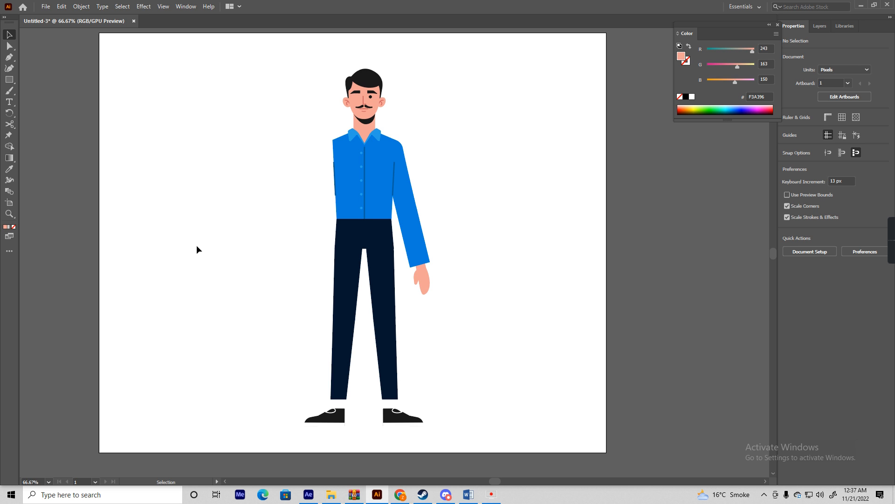
left_click(9, 79)
scroll(383, 123, "up", 2)
left_click_drag(420, 138, 248, 276)
left_click_drag(310, 162, 385, 267)
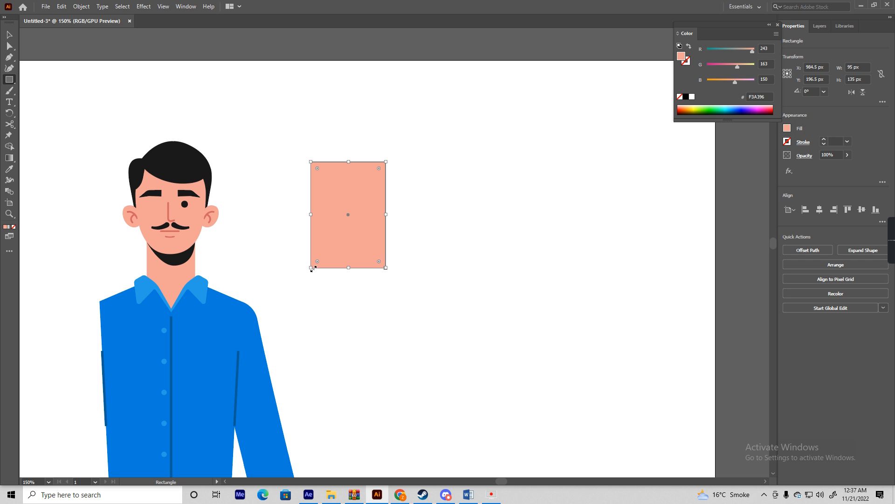
Round the rectangle's corners fully into a pill-shaped face and deselect it.
left_click_drag(313, 265, 346, 205)
key("ctrl+z")
left_click_drag(319, 262, 378, 215)
key("v")
key("ctrl+shift+a")
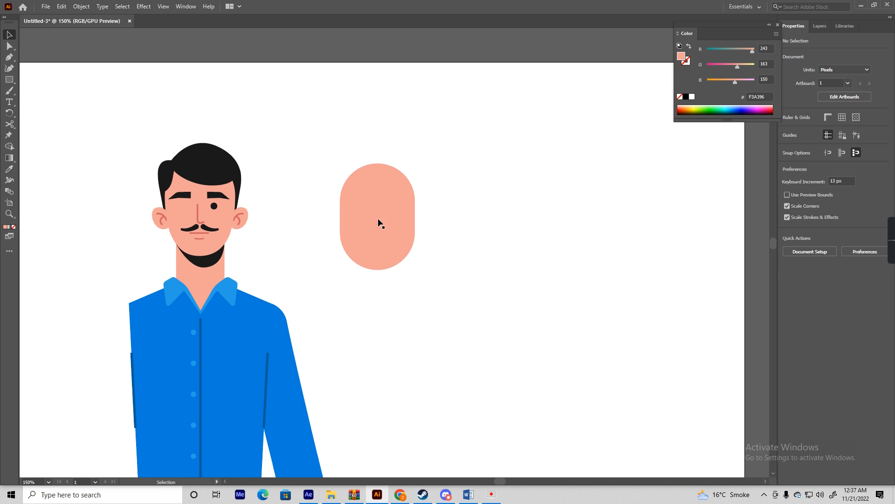
Draw a small open three-point nose path in the middle of the rounded face shape with the Pen tool.
left_click(9, 57)
scroll(360, 224, "up", 1, "alt")
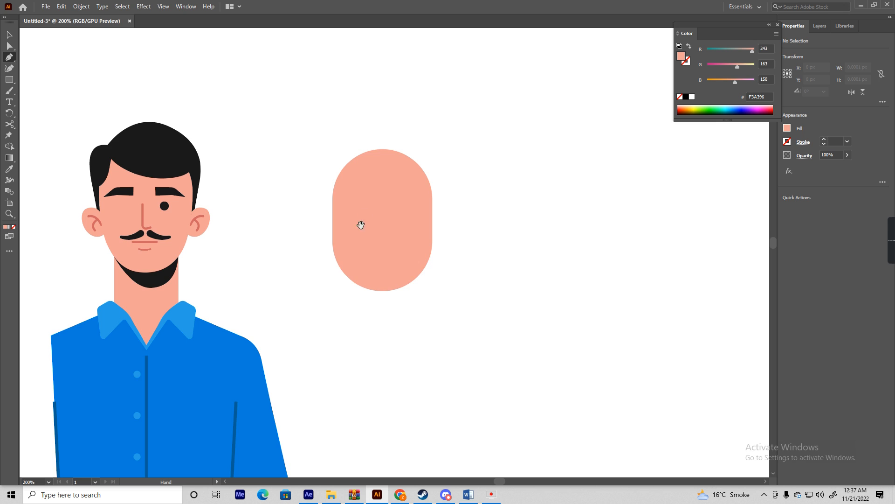
left_click(401, 203)
left_click(402, 240)
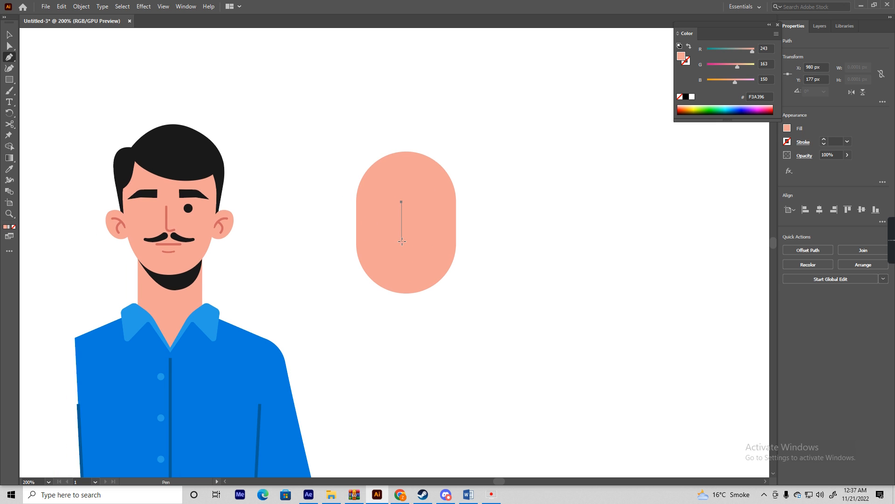
left_click(413, 232)
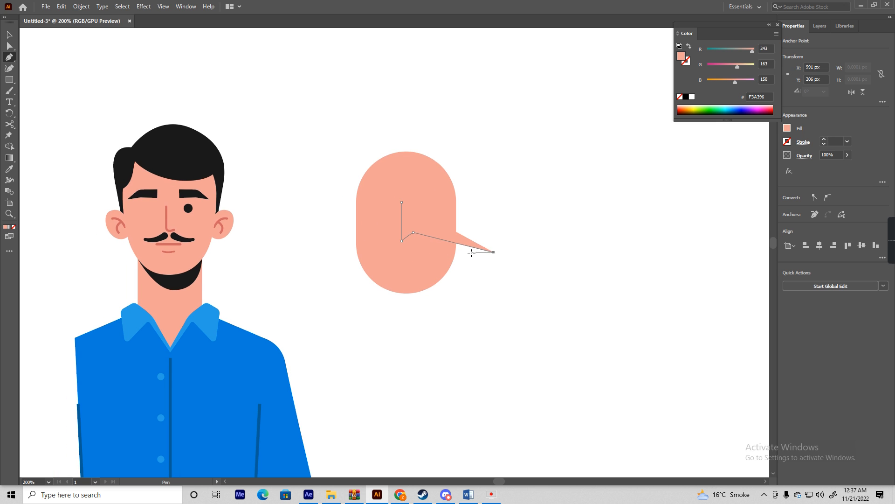
key("v")
Set the nose path's stroke colour to F3A396, matching its fill, and move the rounded face shape off to its right.
double_click(682, 61)
left_click(766, 373)
left_click_drag(766, 374, 721, 375)
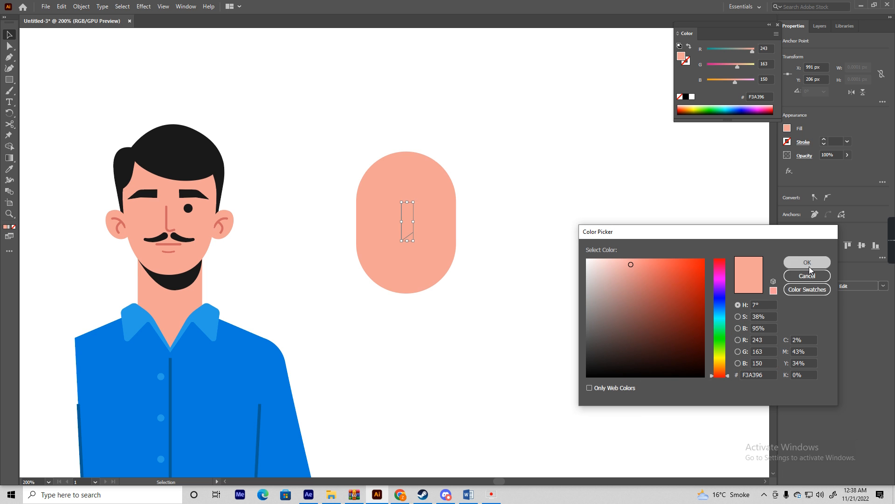
left_click(807, 262)
double_click(688, 61)
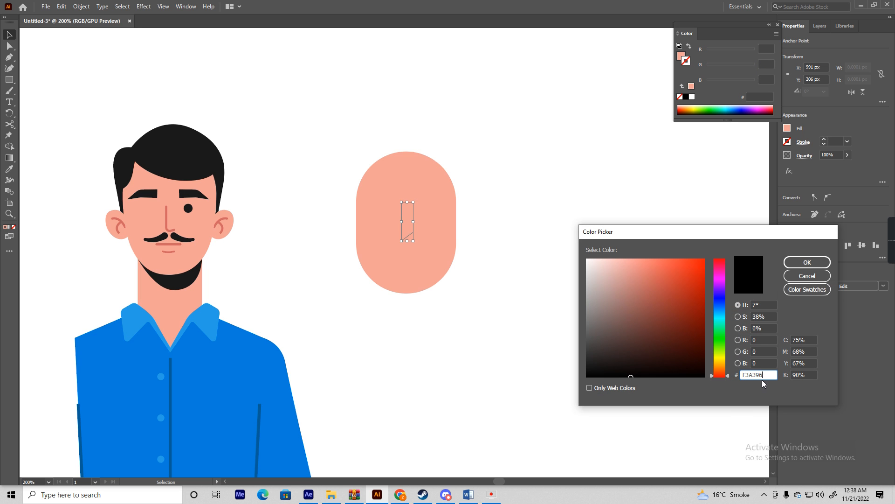
key("Return")
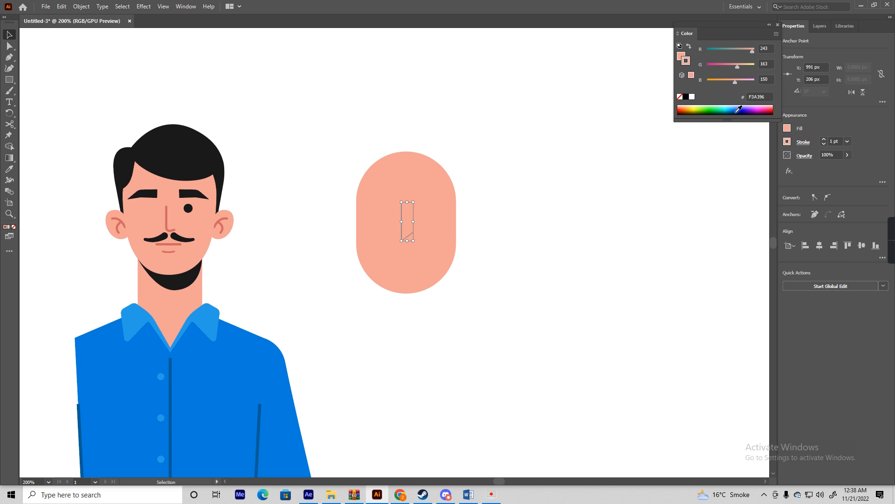
left_click_drag(439, 181, 546, 181)
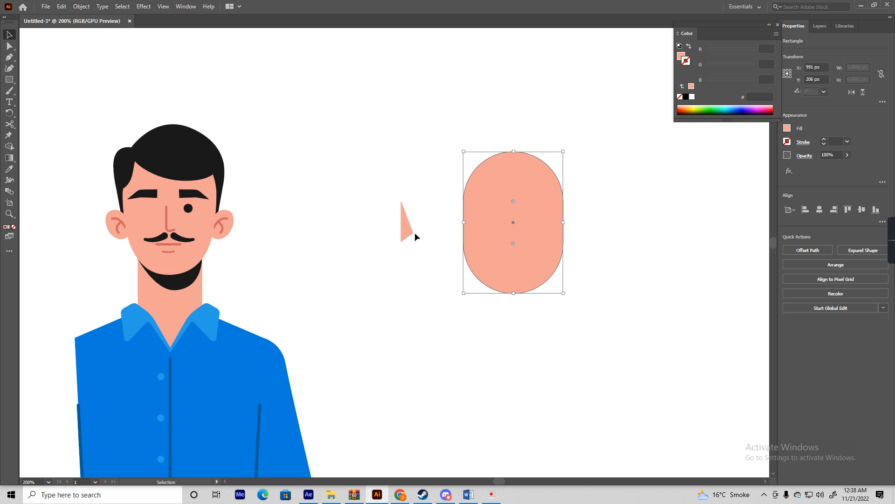
Try removing the rounded face shape's fill, and undo both that and the shape's last move.
left_click(683, 56)
left_click(679, 97)
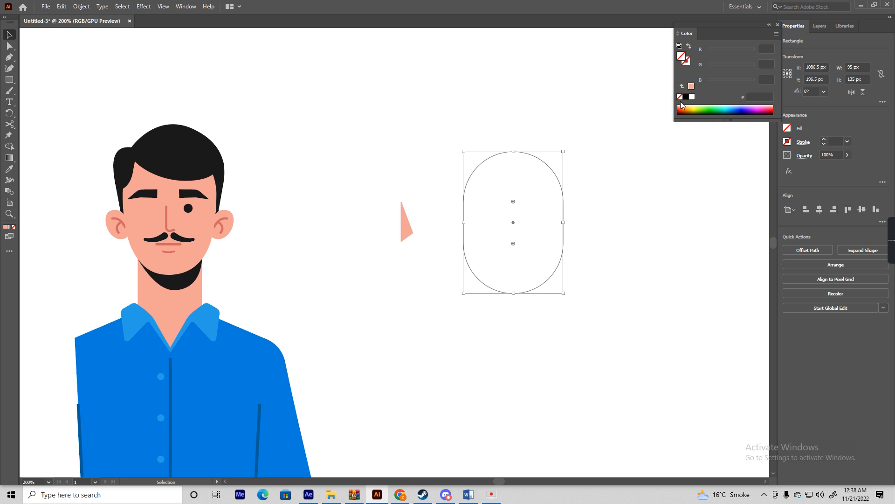
key("ctrl+z")
key("ctrl+z")
Move the nose path off the face shape to its right and remove the path's fill.
left_click(522, 216)
left_click(395, 225)
left_click(405, 222)
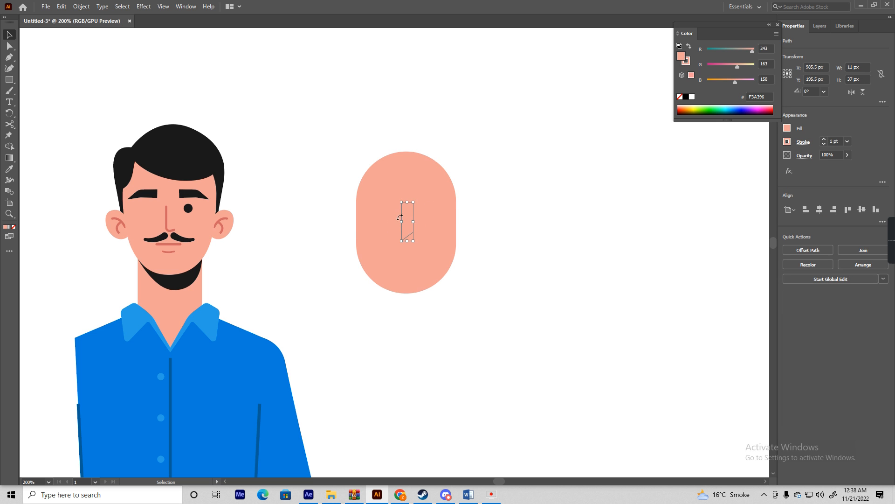
left_click_drag(402, 214, 529, 210)
left_click(597, 248)
left_click(536, 222)
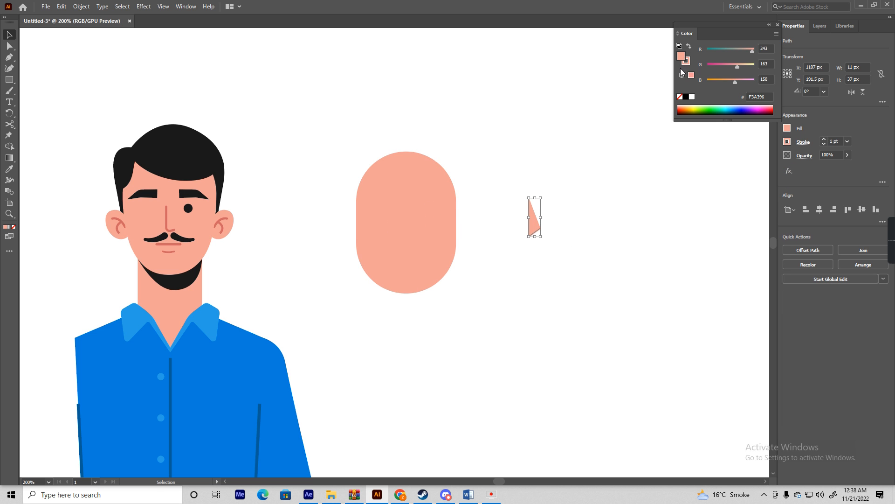
left_click(680, 98)
left_click(636, 197)
Set the nose path's stroke to the darker skin tone D8796F.
scroll(530, 225, "up", 4)
scroll(526, 214, "down", 5)
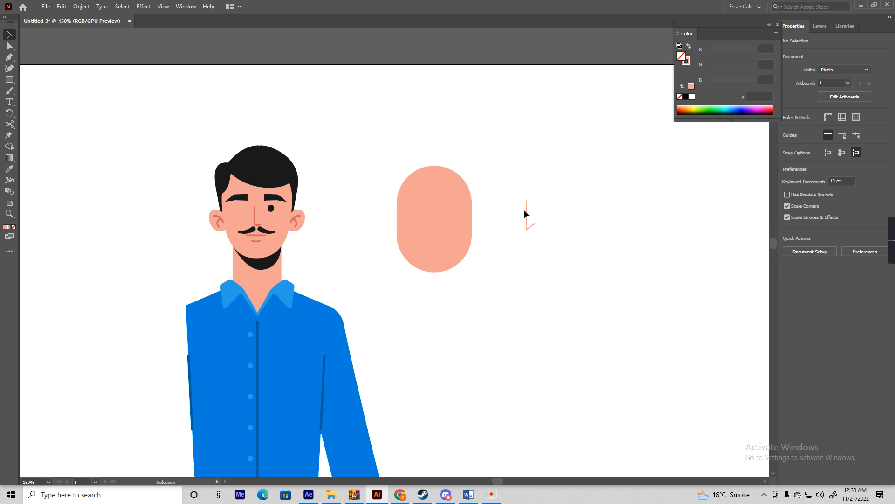
scroll(524, 219, "up", 4)
left_click(530, 219)
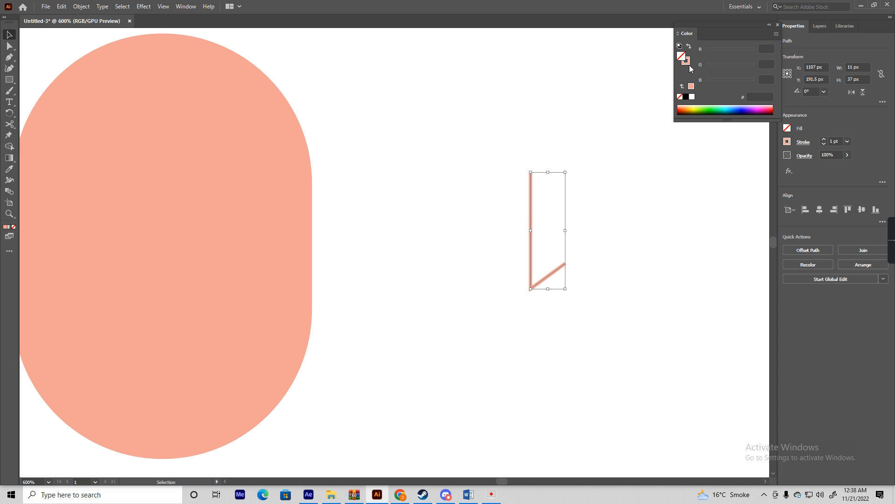
double_click(689, 62)
left_click_drag(635, 268, 643, 277)
left_click(807, 262)
Move the nose path back onto the middle of the face shape and deselect it.
scroll(620, 222, "down", 2)
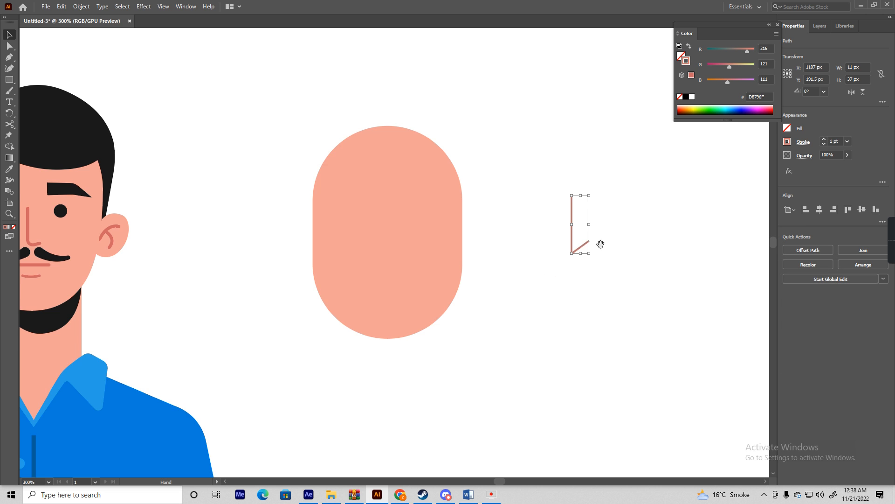
scroll(607, 233, "left", 1)
left_click_drag(609, 227, 424, 223)
left_click(508, 246)
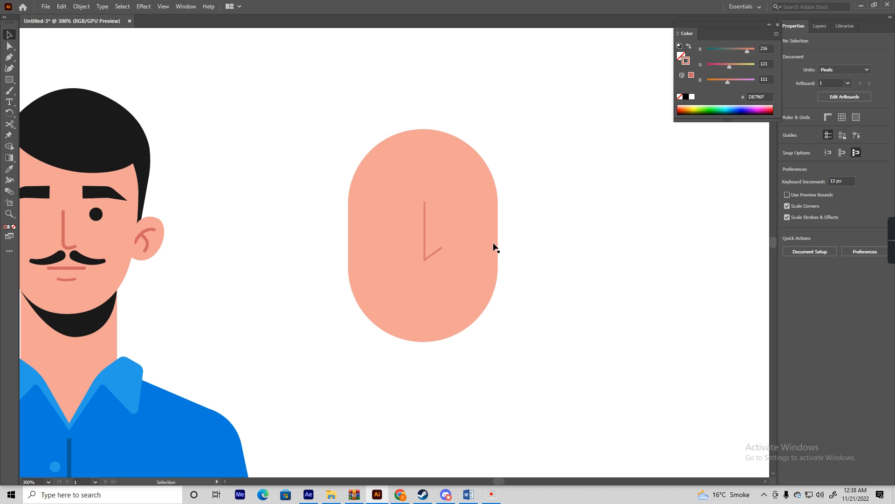
Round the sharp lower corner of the nose path with the Direct Selection tool.
key("a")
left_click(424, 260)
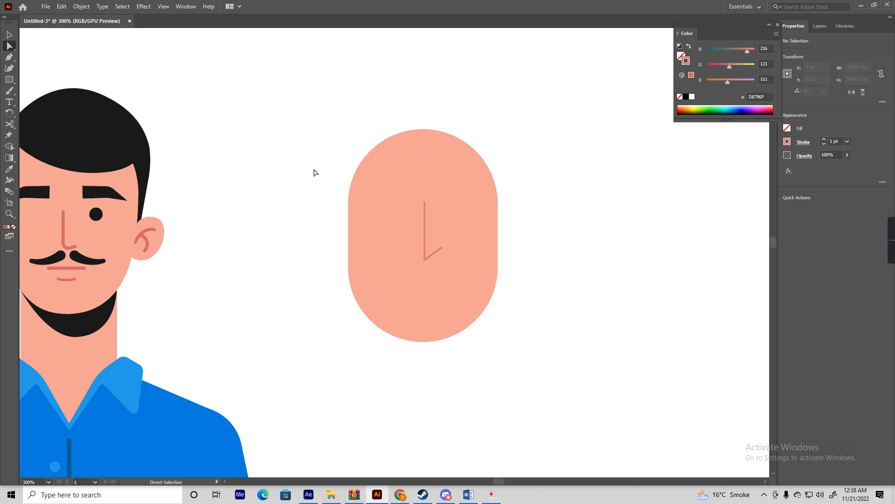
left_click(426, 263)
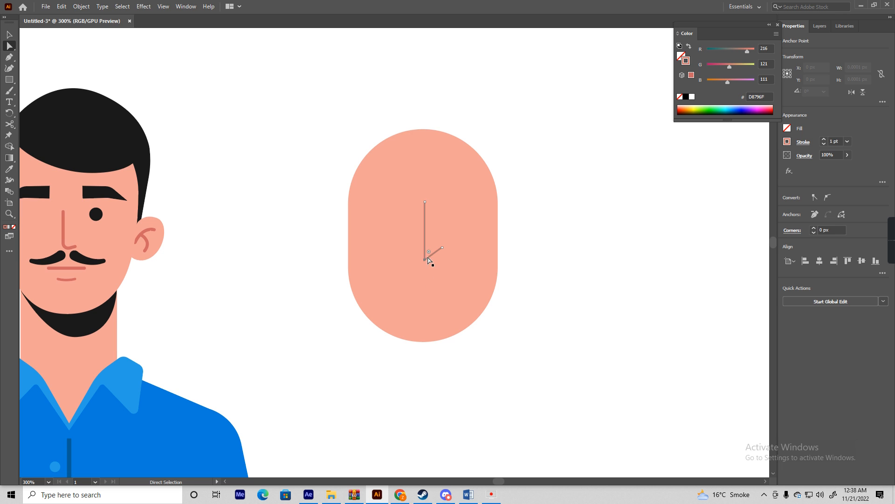
left_click_drag(430, 251, 432, 256)
left_click(431, 256)
left_click_drag(430, 253, 431, 249)
key("v")
left_click(587, 243)
Isolate the nose path, shift it slightly left and down on the face, and leave isolation mode.
scroll(582, 294, "down", 1)
left_click_drag(582, 297, 519, 212)
scroll(473, 213, "up", 2)
left_click_drag(437, 203, 535, 236)
left_click_drag(451, 157, 451, 160)
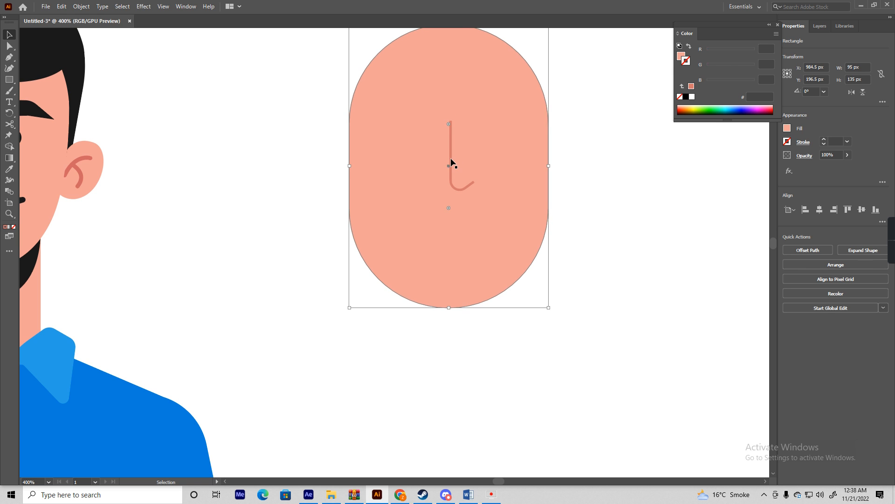
double_click(451, 162)
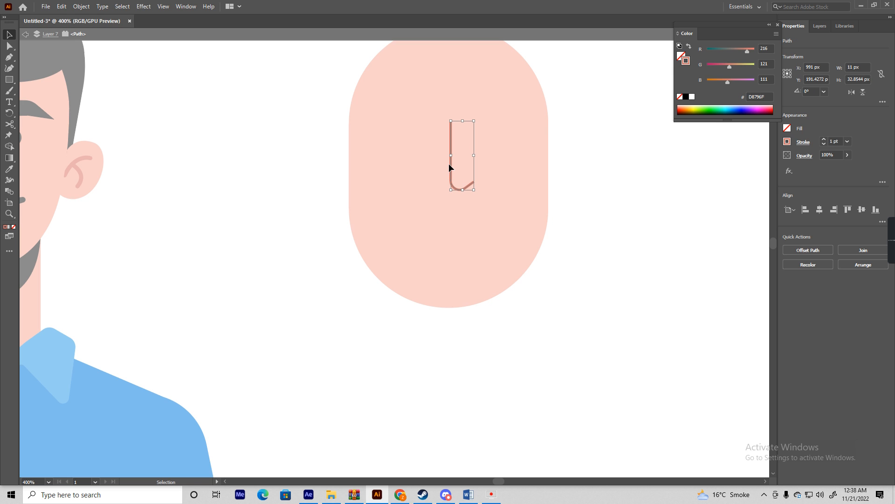
left_click_drag(451, 165, 446, 169)
double_click(611, 192)
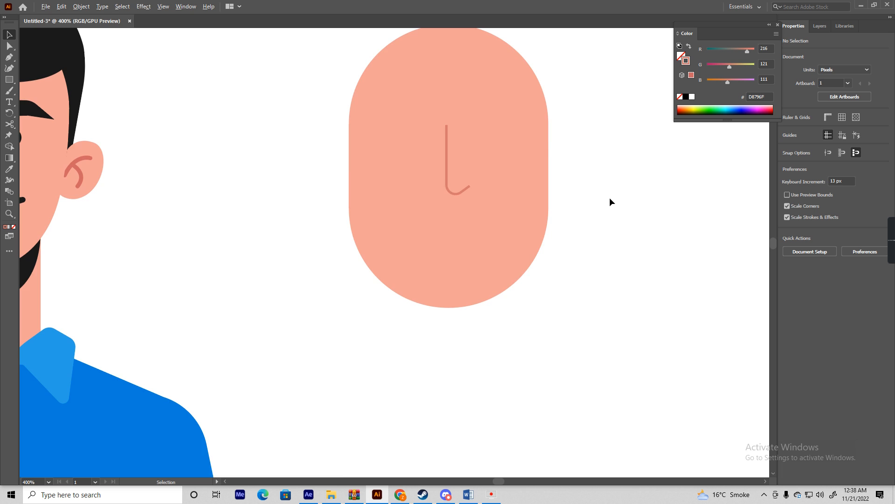
Paint a nearly horizontal mouth line below the nose with the 3 pt. Round brush in D8796F.
scroll(609, 198, "down", 3)
left_click_drag(609, 197, 540, 182)
scroll(486, 233, "down", 3)
scroll(485, 236, "up", 5)
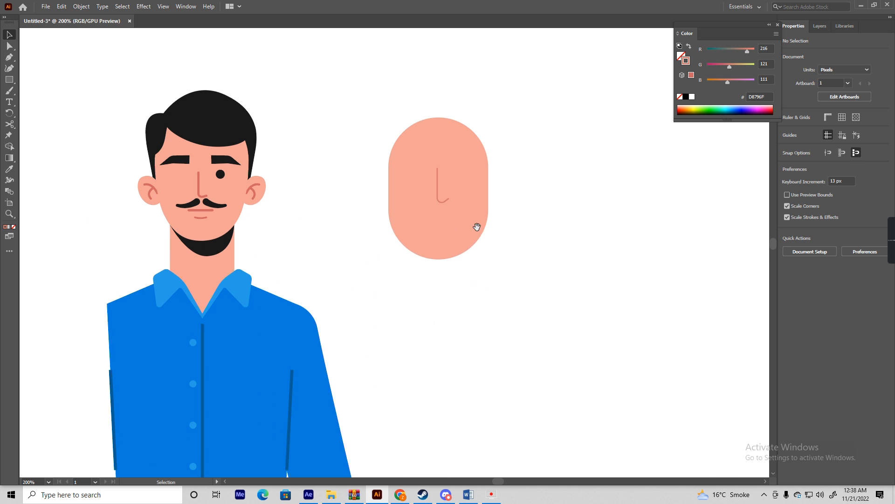
scroll(478, 243, "down", 3)
scroll(488, 242, "up", 4)
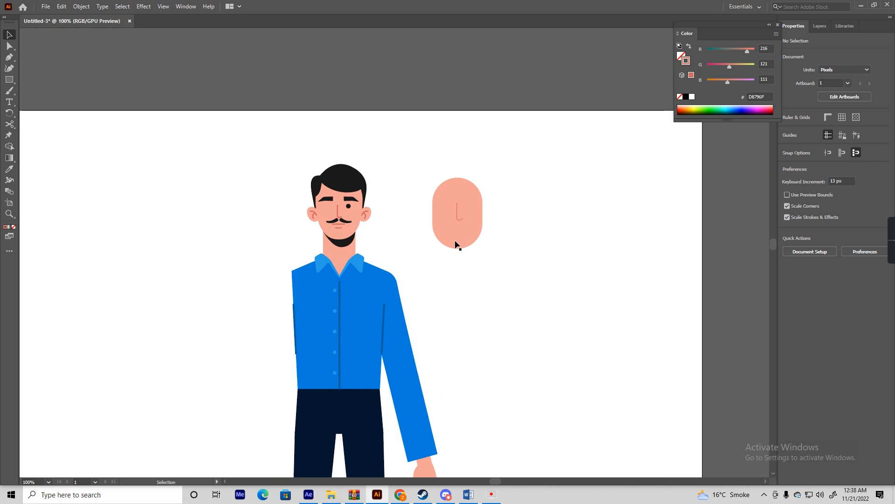
key("b")
left_click_drag(446, 225, 469, 223)
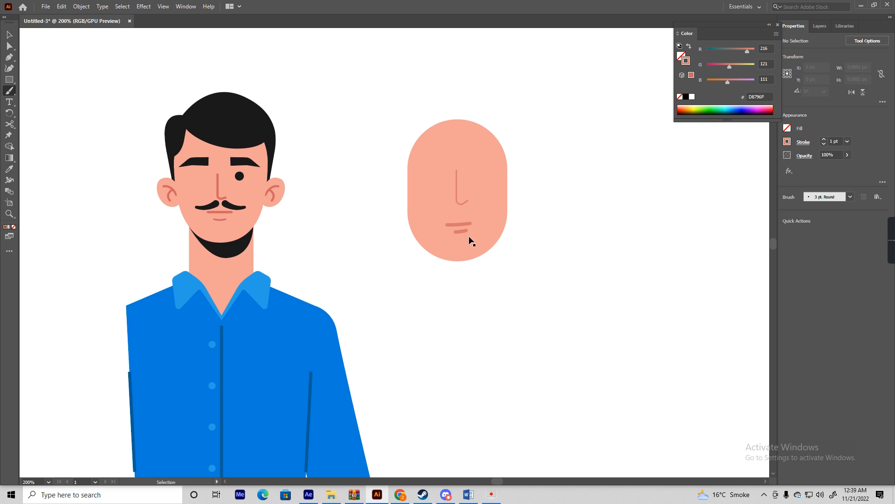
key("ctrl+z")
Paint a short curved lip line under the mouth and set the stroke of both lines to 0.5 pt.
scroll(463, 236, "up", 2)
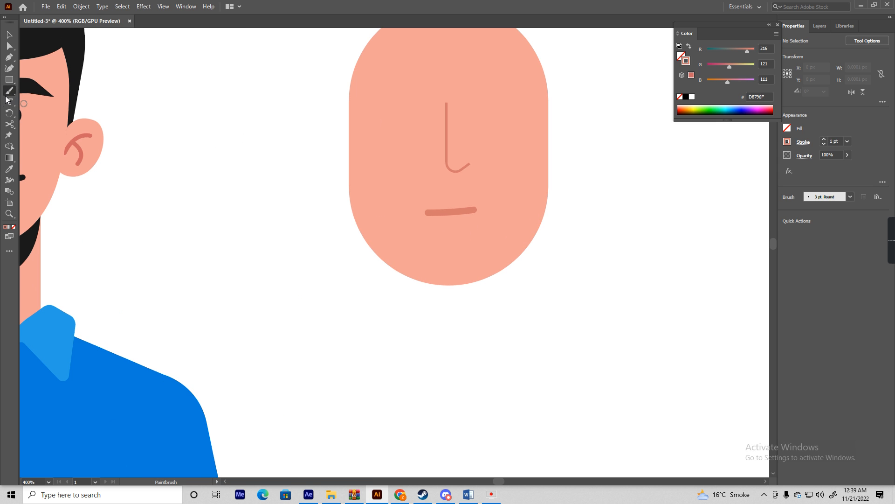
key("v")
left_click(453, 230)
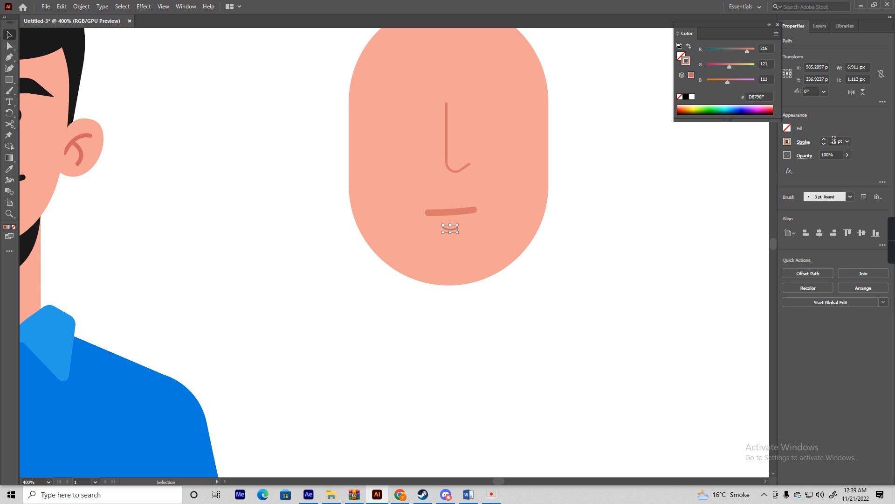
left_click(456, 211)
scroll(837, 143, "down", 1)
scroll(836, 142, "up", 1)
left_click(673, 207)
Draw a 10 px circle as the face's right-hand eye, coloured with the black sampled from the man's eye, and adjust its position.
scroll(617, 201, "down", 2)
mouse_move(580, 211)
left_mouse_down()
mouse_move(544, 239)
mouse_move(546, 268)
left_mouse_up()
scroll(542, 233, "up", 1)
left_click_drag(9, 80, 50, 91)
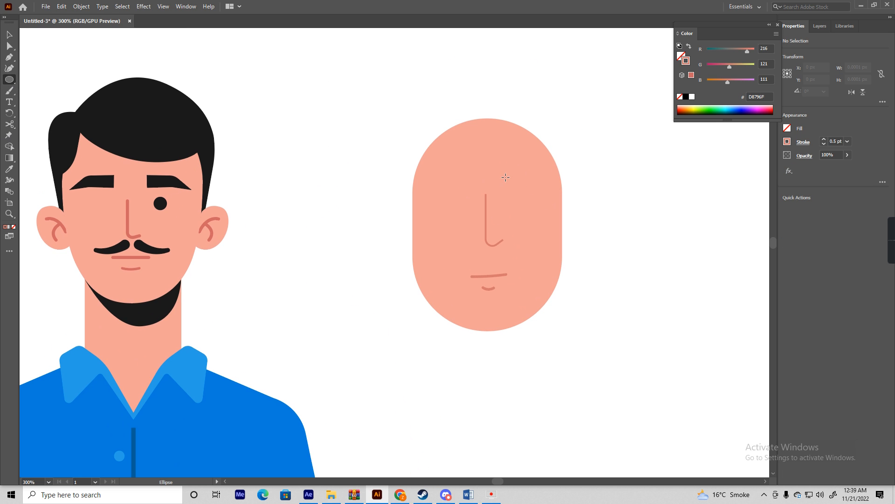
left_click_drag(522, 187, 529, 195)
key("i")
left_click(164, 204)
key("v")
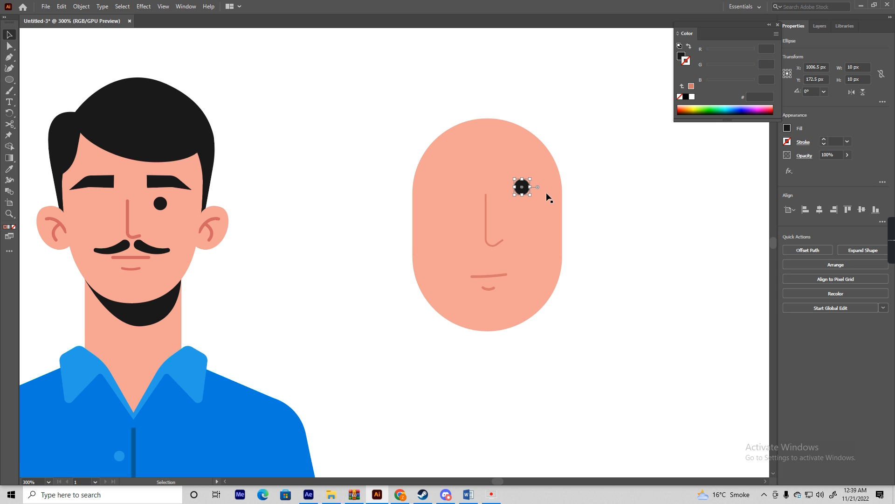
scroll(530, 193, "up", 1)
left_click_drag(528, 203, 529, 203)
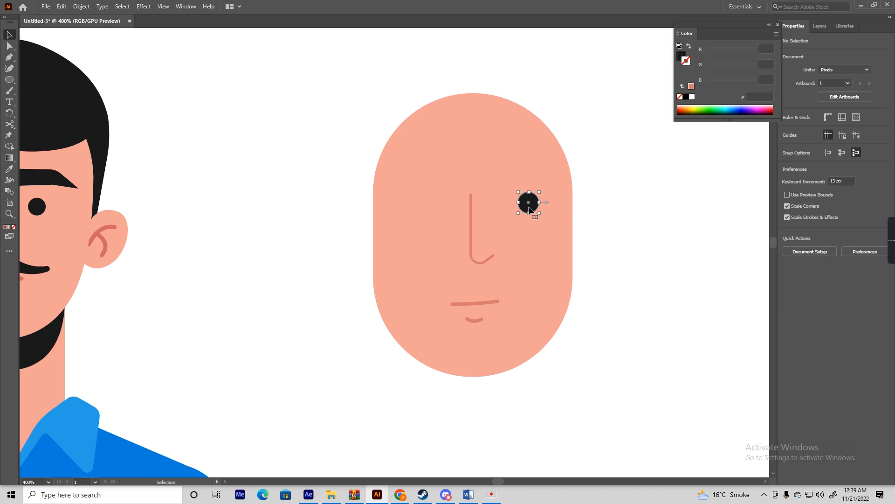
Try the shirt's different blues on the eye with the Eyedropper, ending with the beard's black.
key("i")
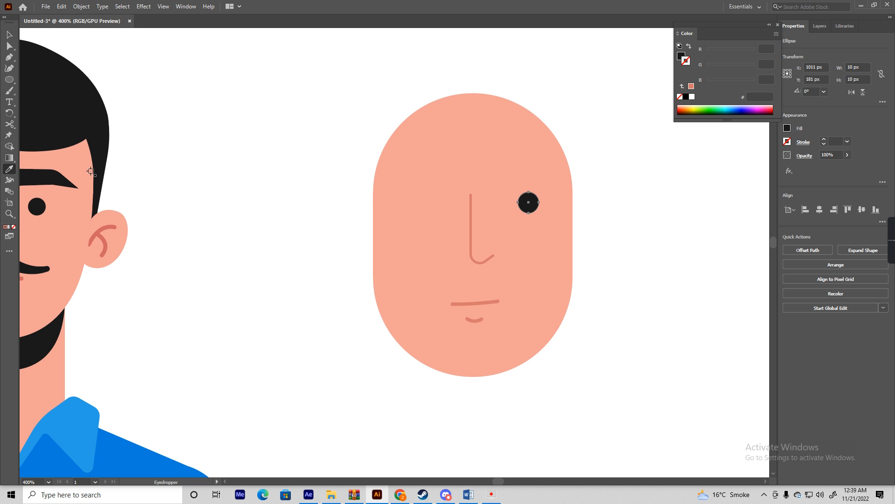
scroll(270, 315, "down", 3)
scroll(270, 315, "left", 2)
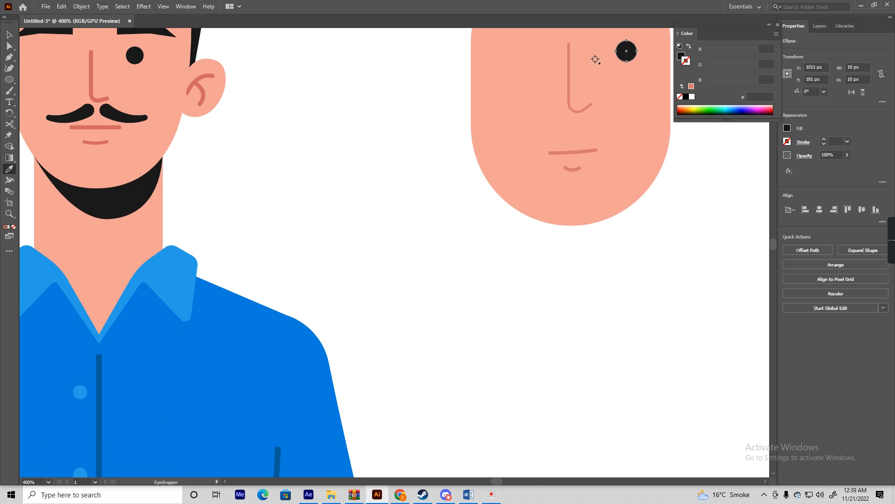
left_click(230, 365)
left_click(190, 296)
left_click(89, 385)
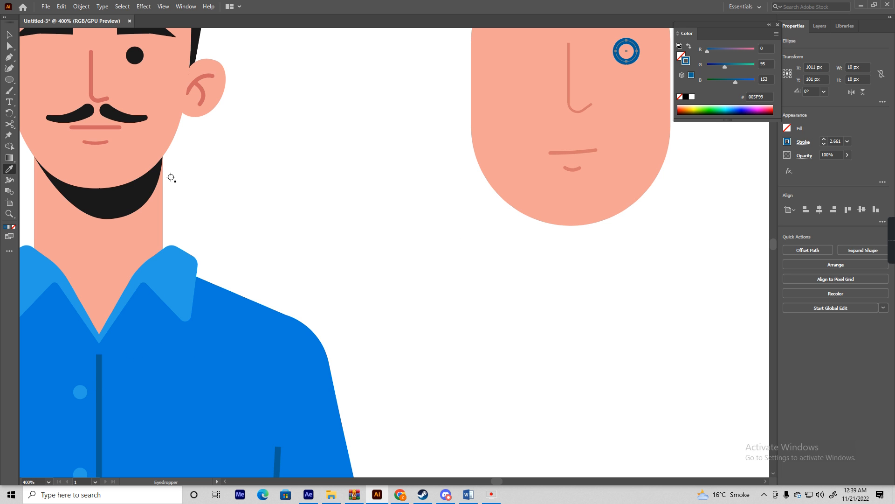
left_click(144, 196)
Check the eye's 1A1A1A fill in the Color Picker and sample the black again from the man's hair.
left_click_drag(598, 37, 523, 105)
key("v")
double_click(681, 56)
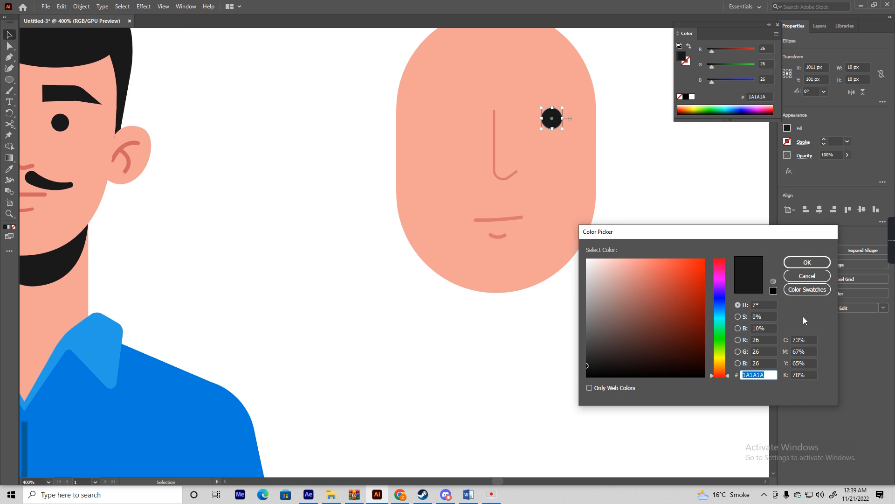
left_click(803, 260)
key("a")
key("i")
left_click(115, 52)
key("v")
left_click(368, 195)
Duplicate the black eye straight across to the other side of the nose.
scroll(417, 154, "down", 1)
left_click_drag(474, 202, 452, 259)
scroll(452, 260, "up", 2)
left_click_drag(522, 205, 371, 205)
scroll(667, 228, "down", 1)
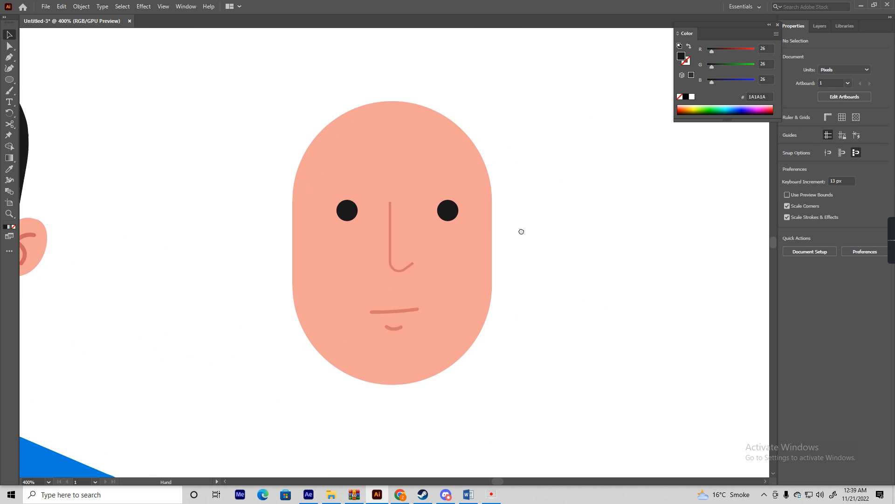
Paint an eyebrow above each eye with the Paintbrush.
key("b")
left_click_drag(494, 171, 552, 167)
left_click_drag(359, 194, 303, 196)
scroll(393, 187, "down", 2)
scroll(393, 186, "up", 1)
Draw a 39 × 38 px rectangle at the head's upper left, round its corners, and fill it with the sampled hair black.
left_click_drag(9, 79, 52, 79)
left_click_drag(332, 178, 373, 218)
key("a")
left_click_drag(367, 186, 346, 206)
key("o")
key("i")
left_click(180, 195)
key("v")
left_click(295, 205)
Add a wide black hair rectangle across the top of the head and adjust the small round hair piece's position.
left_click(9, 80)
left_click_drag(358, 174, 439, 189)
key("v")
left_click(468, 218)
scroll(456, 215, "up", 1)
left_click_drag(320, 219, 316, 210)
Select all parts of the practice face beside the man and delete them.
scroll(459, 264, "down", 3)
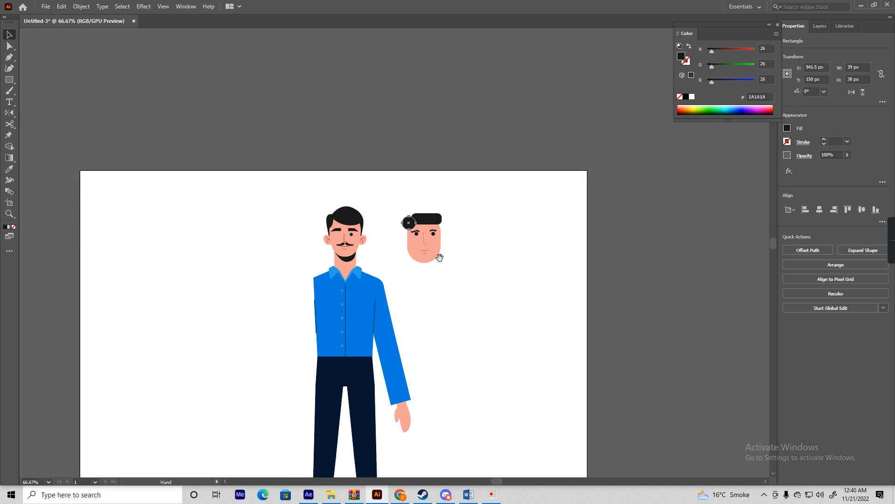
scroll(444, 252, "up", 1)
left_click_drag(443, 249, 455, 246)
left_click_drag(499, 142, 382, 256)
key("Delete")
scroll(375, 276, "down", 4)
scroll(377, 276, "up", 4)
left_click_drag(376, 288, 433, 236)
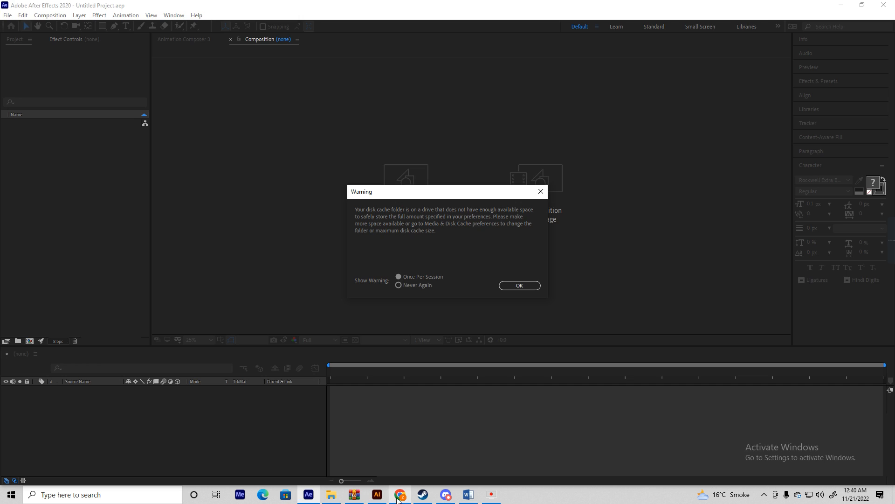
Dismiss the disk cache warning in After Effects and return to Illustrator.
left_click(399, 496)
left_click(46, 188)
left_click(519, 285)
left_click(400, 495)
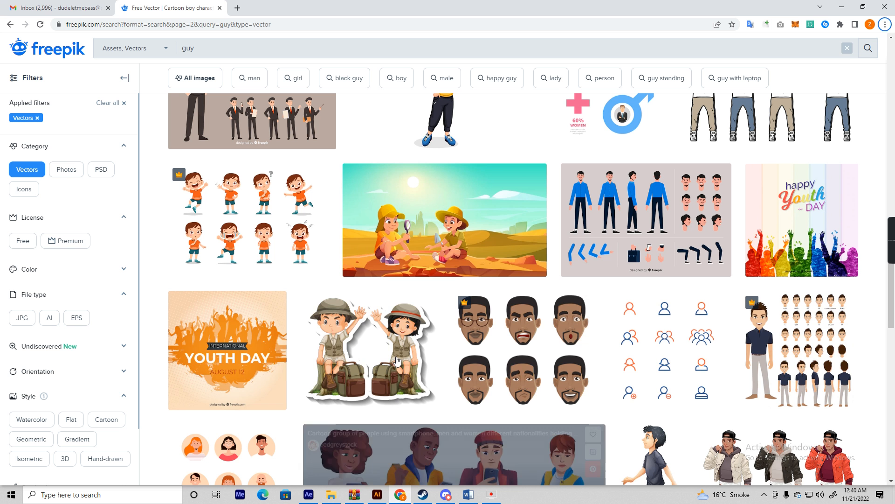
left_click(377, 494)
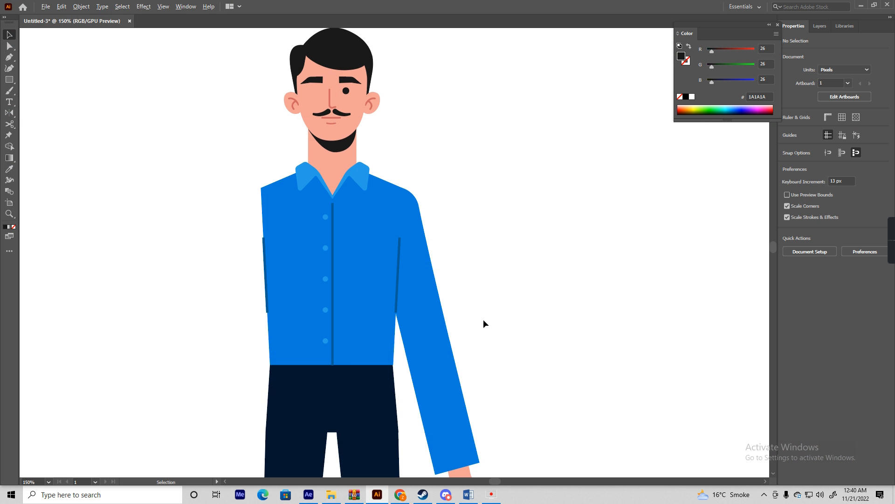
scroll(480, 319, "down", 3)
left_click_drag(448, 317, 426, 254)
scroll(427, 254, "up", 2)
key("alt+Tab")
key("alt+Tab")
Switch to After Effects, close its Home window and create an HDTV 1080 24 composition, 1920 × 1080 px, 10 seconds long.
left_click(308, 494)
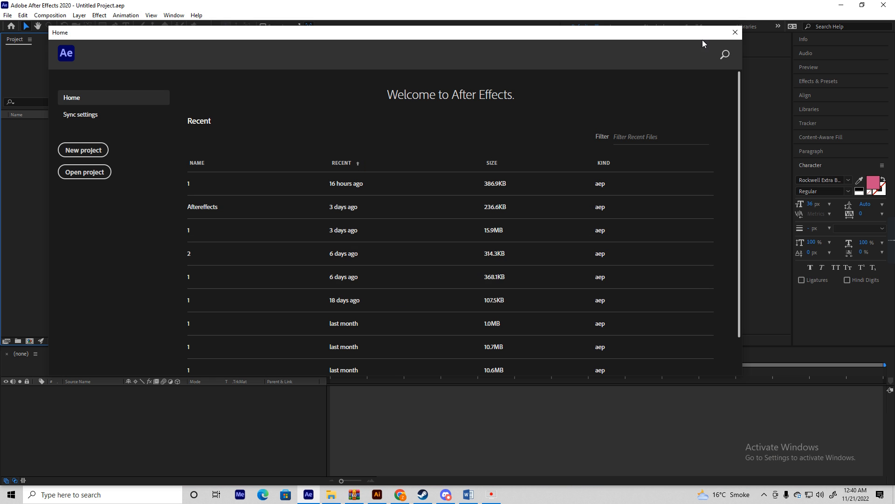
left_click(735, 33)
left_click(411, 198)
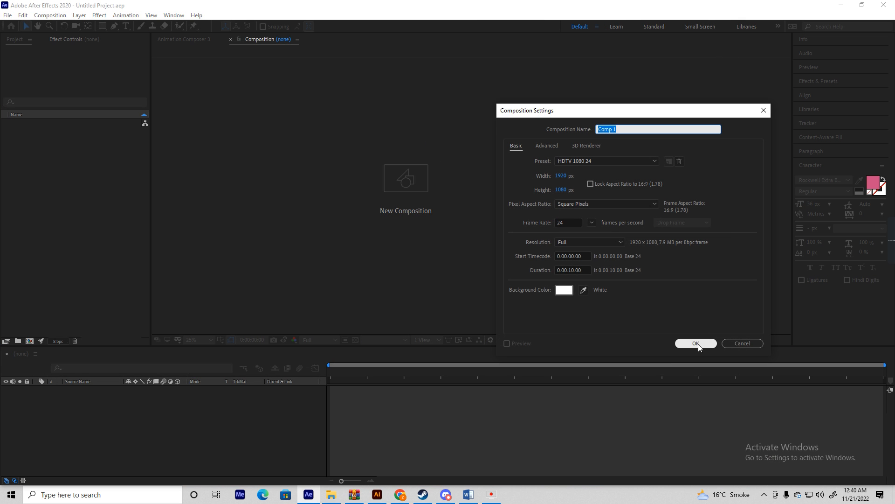
key("Return")
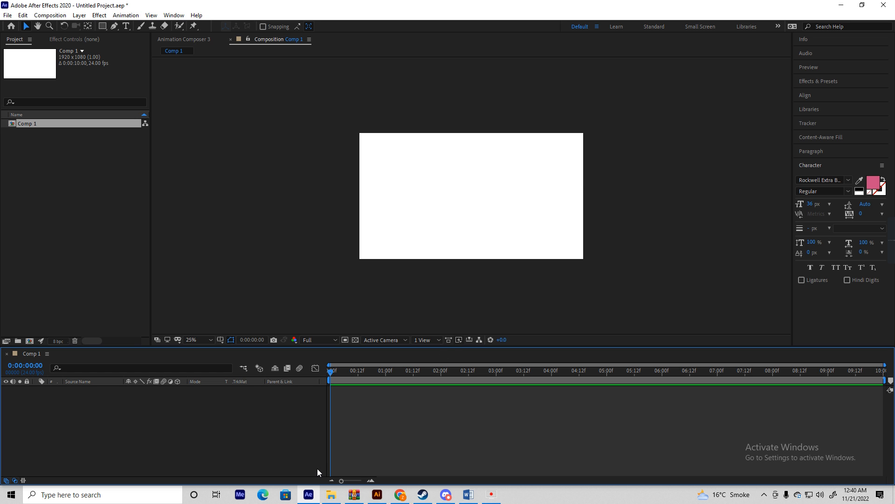
left_click(378, 494)
key("ctrl+s")
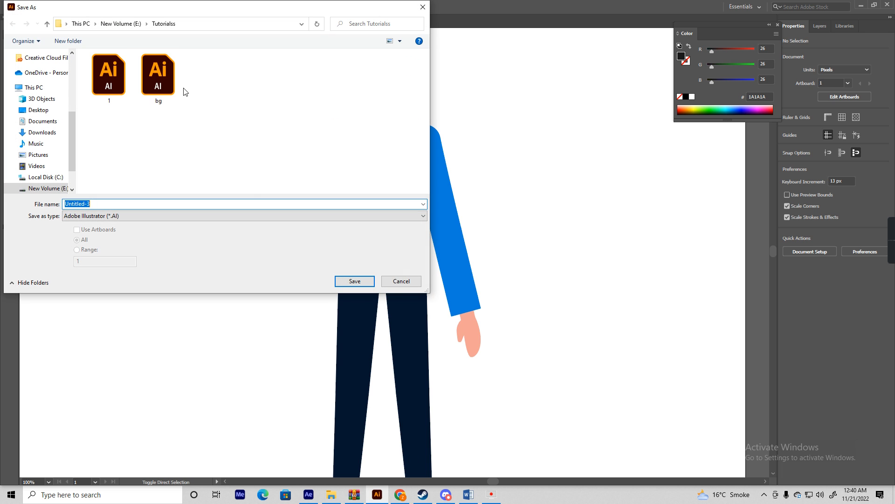
left_click(401, 281)
Import the file 1.ai from the Tutorialss folder into After Effects with the import kind Footage.
left_click(331, 495)
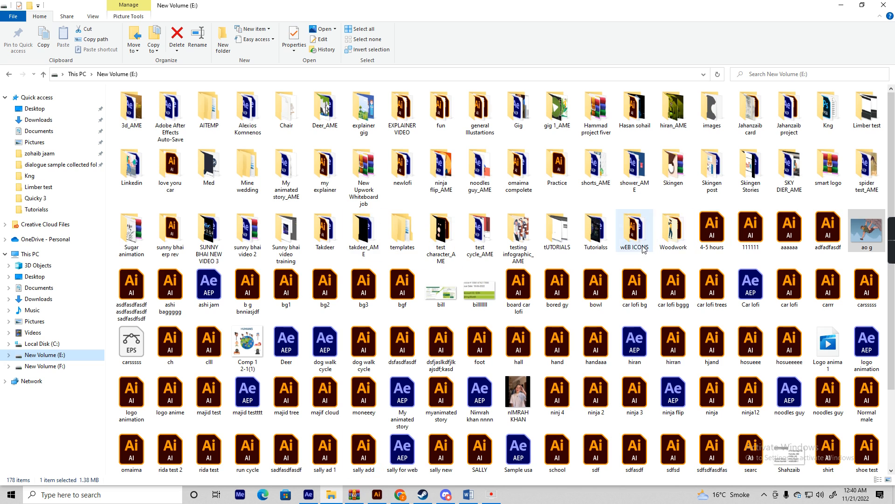
double_click(599, 233)
left_click_drag(189, 117, 456, 220)
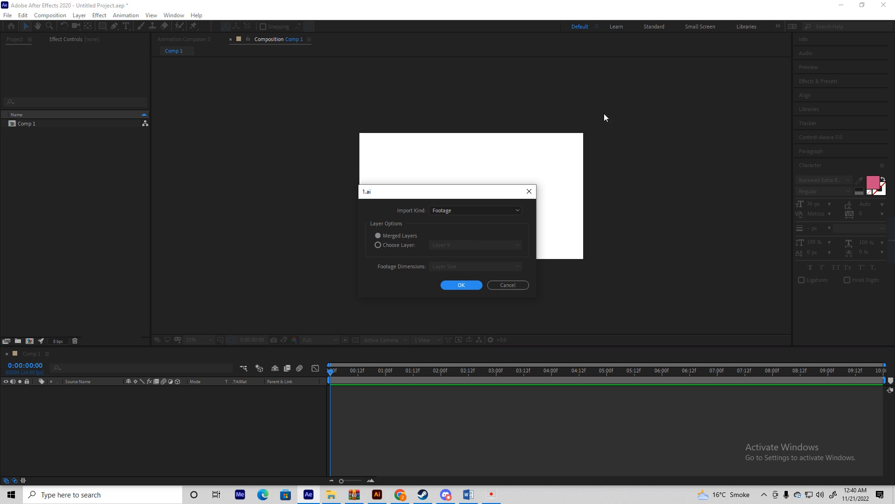
left_click(476, 211)
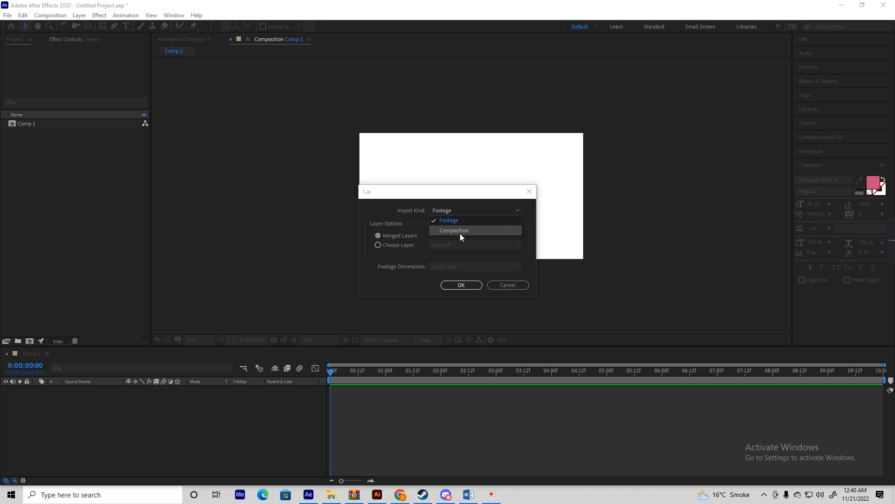
left_click(467, 222)
left_click(462, 285)
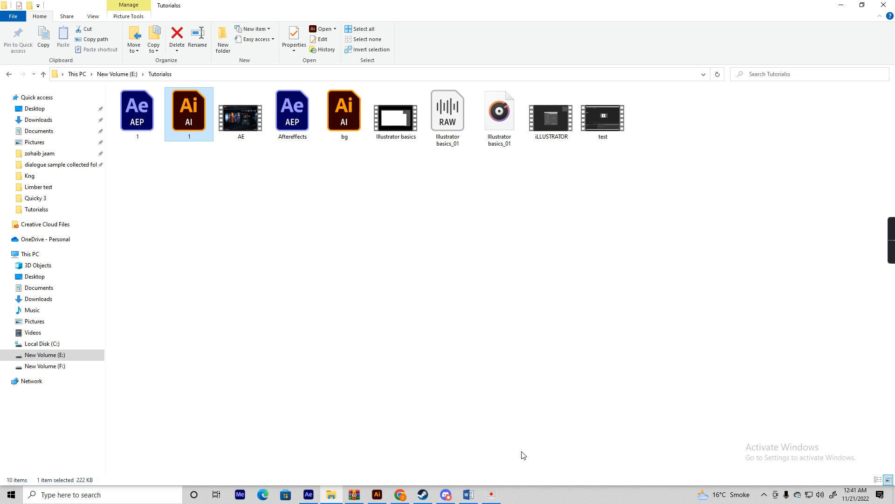
Switch to Illustrator and go through the character's layers one by one, from Layer 3 down to Layer 4.
left_click(377, 494)
left_click(819, 30)
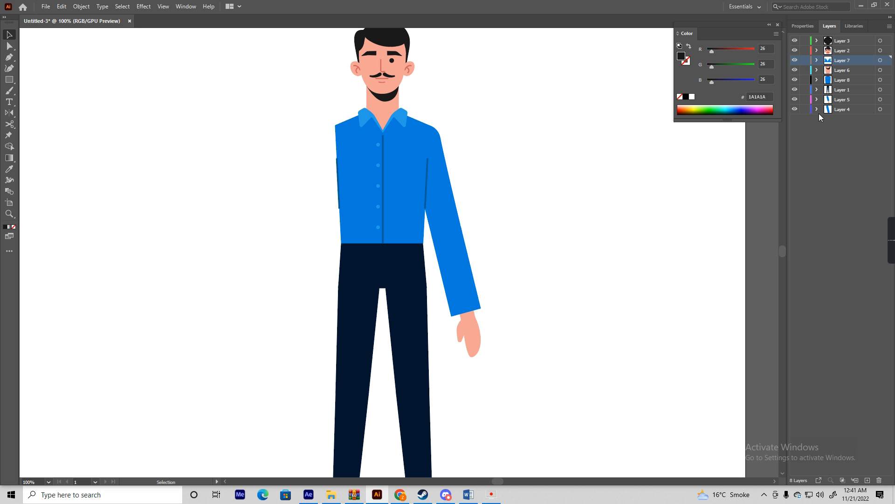
left_click(854, 41)
left_click(841, 50)
left_click(842, 61)
left_click(842, 70)
left_click(843, 80)
left_click(844, 100)
left_click(841, 110)
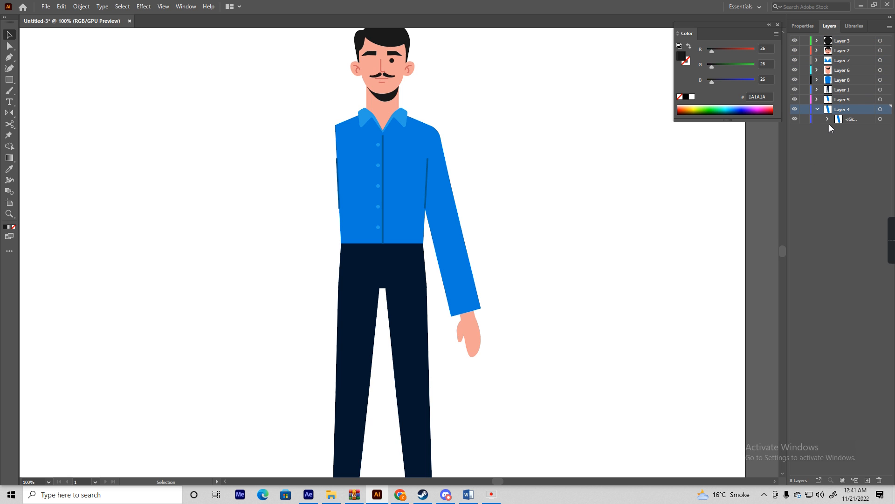
left_click(817, 109)
Examine the nested groups inside Layer 1, selecting the thigh shape within them, and collapse and deselect everything again.
left_click(817, 89)
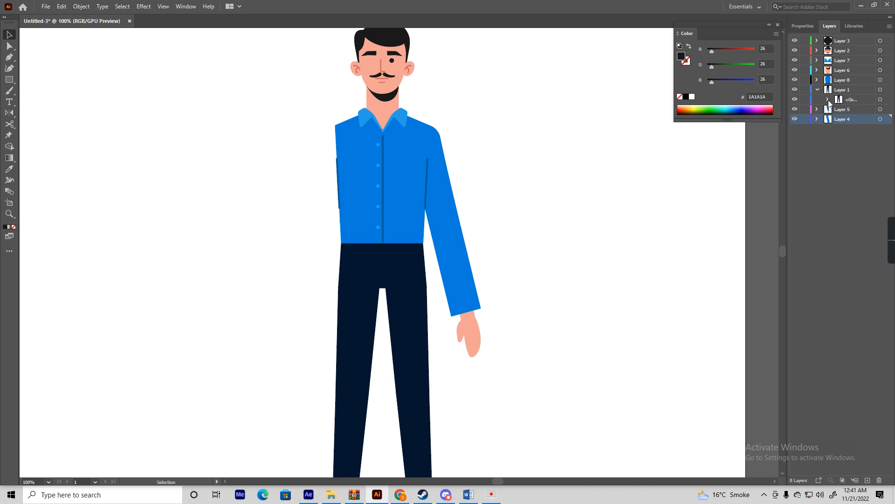
left_click(412, 278)
left_click(828, 100)
left_click(839, 109)
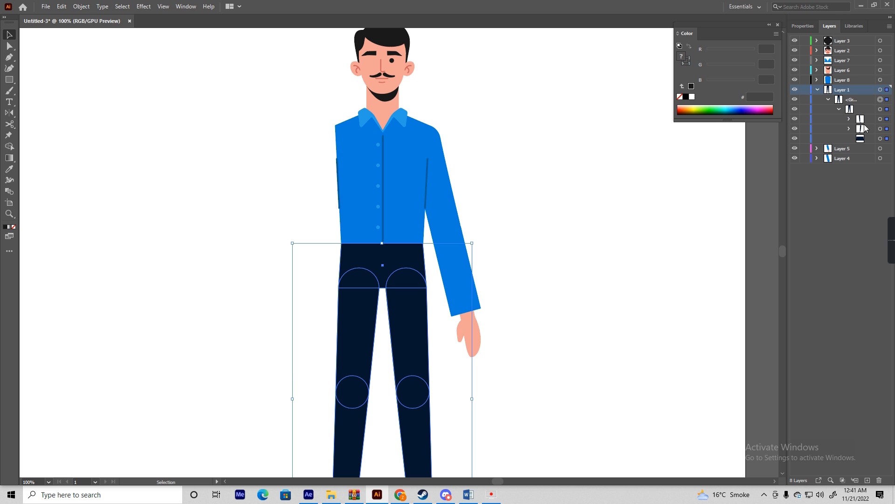
left_click(849, 119)
left_click(881, 129)
left_click(880, 139)
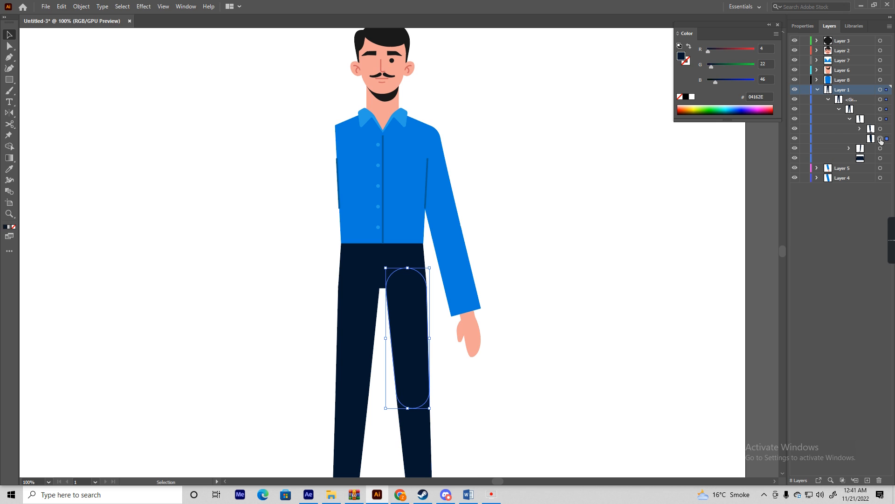
left_click(849, 119)
left_click(839, 109)
left_click(829, 99)
left_click(817, 89)
scroll(436, 317, "down", 3)
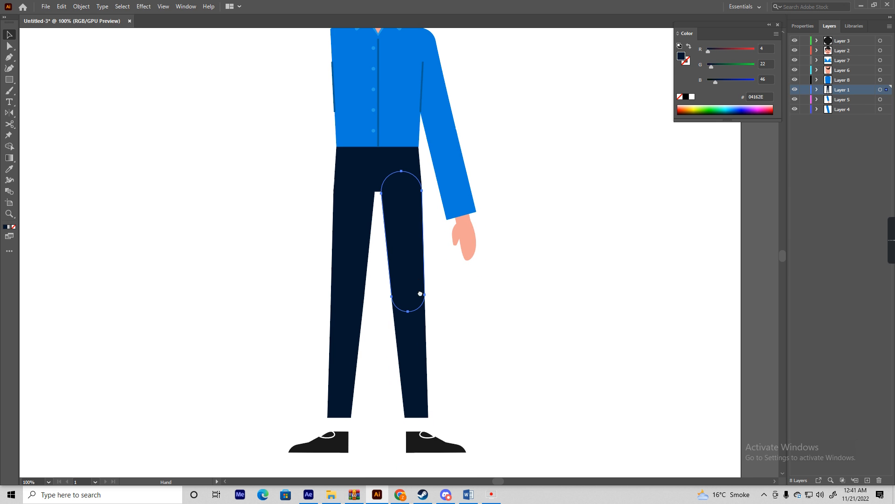
scroll(562, 219, "up", 1)
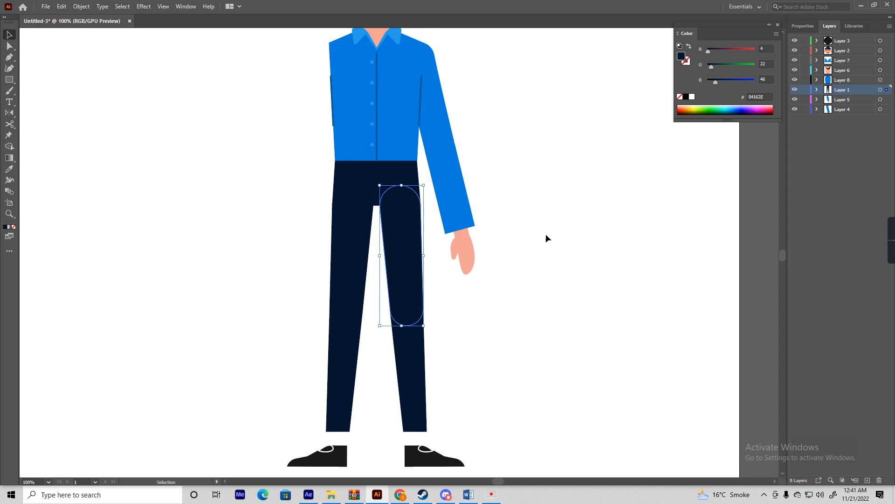
left_click(606, 236)
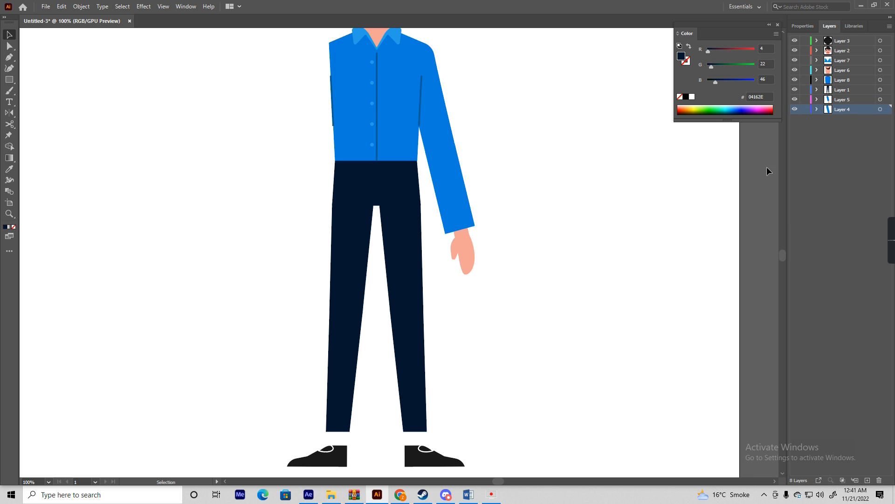
Switch to After Effects, move the 1.ai footage layer's anchor point to the shoulder and try rotating the arm.
left_click(332, 494)
left_click(309, 494)
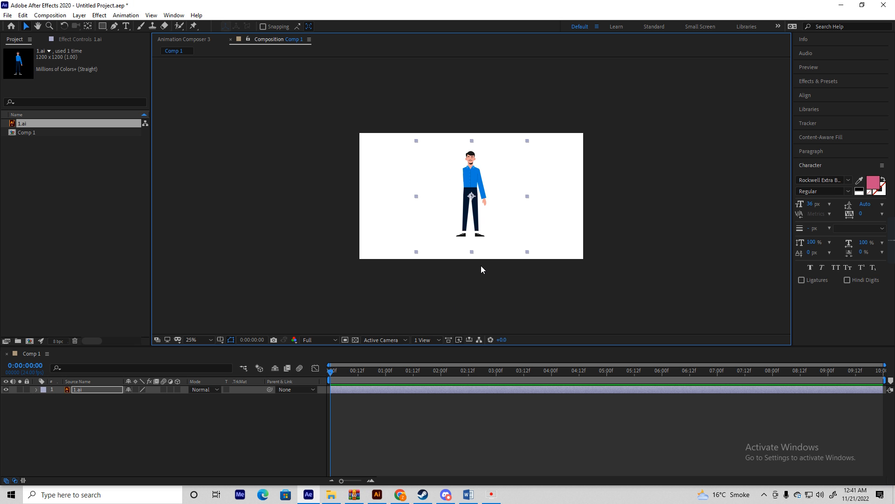
scroll(480, 266, "up", 4)
scroll(471, 245, "down", 2)
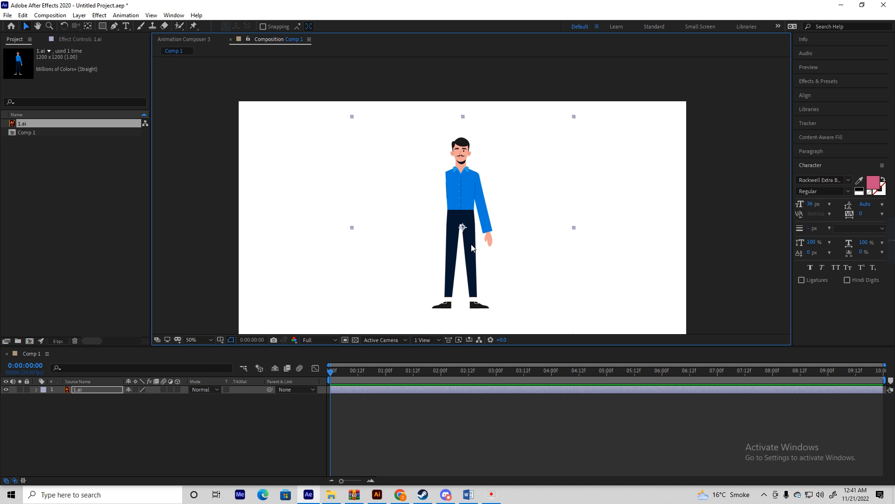
key("y")
left_click_drag(463, 227, 479, 189)
scroll(479, 189, "up", 2)
key("w")
mouse_move(492, 233)
left_mouse_down()
mouse_move(455, 233)
mouse_move(536, 219)
mouse_move(561, 250)
mouse_move(534, 212)
mouse_move(572, 234)
mouse_move(493, 238)
left_mouse_up()
key("y")
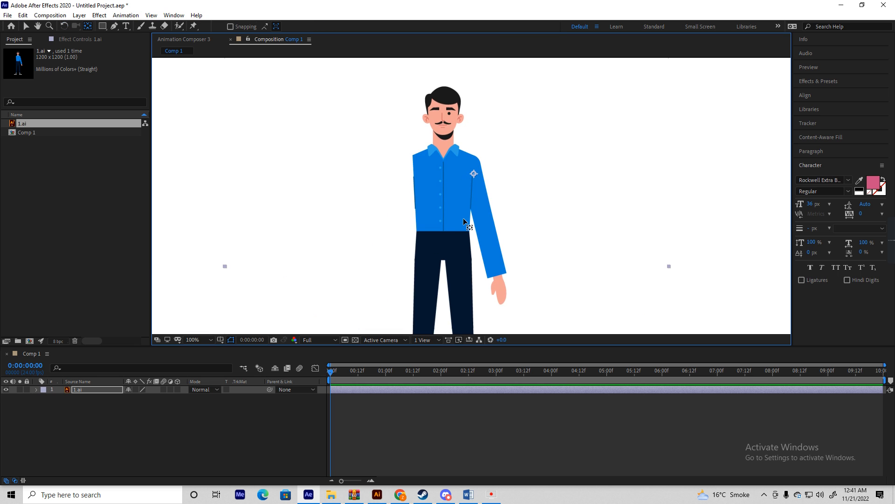
Delete the footage layer from Comp 1 and import 1.ai again as a Composition with Layer Size footage dimensions.
key("Delete")
key("alt+Tab")
left_click_drag(211, 127, 424, 261)
left_click(476, 212)
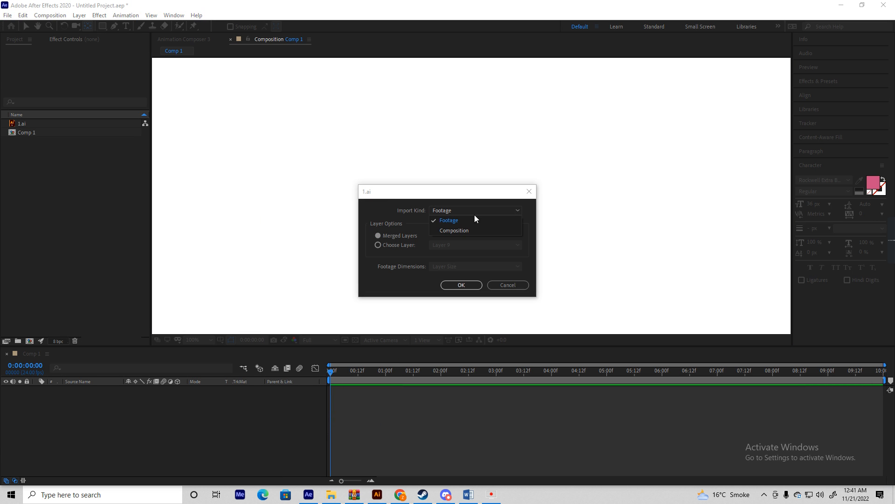
left_click(457, 229)
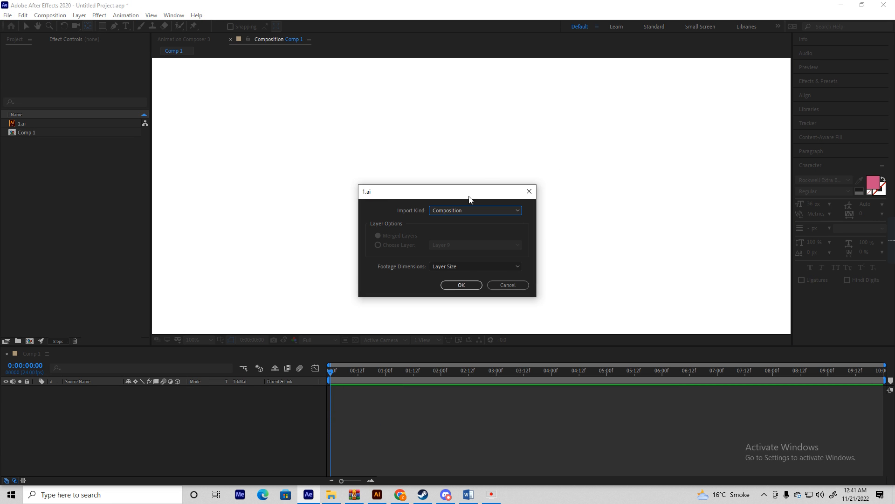
left_click(467, 283)
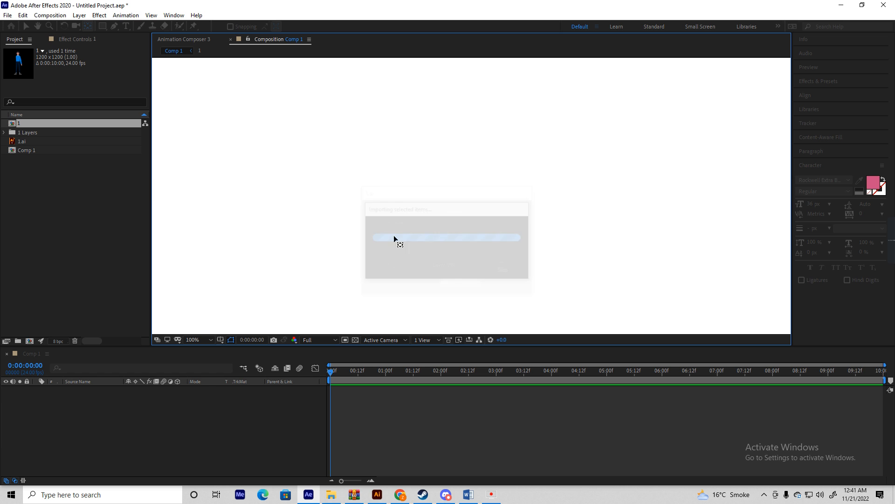
Try rotating the imported character layer in Comp 1, undo the changes, and open its nested composition 1.
left_click(135, 390)
scroll(340, 235, "down", 2)
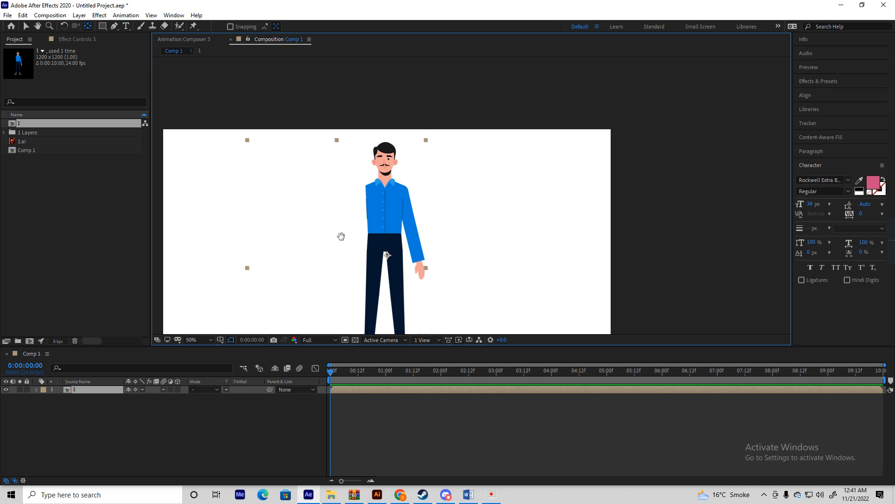
key("w")
left_click_drag(412, 165, 369, 179)
key("Delete")
key("ctrl+z")
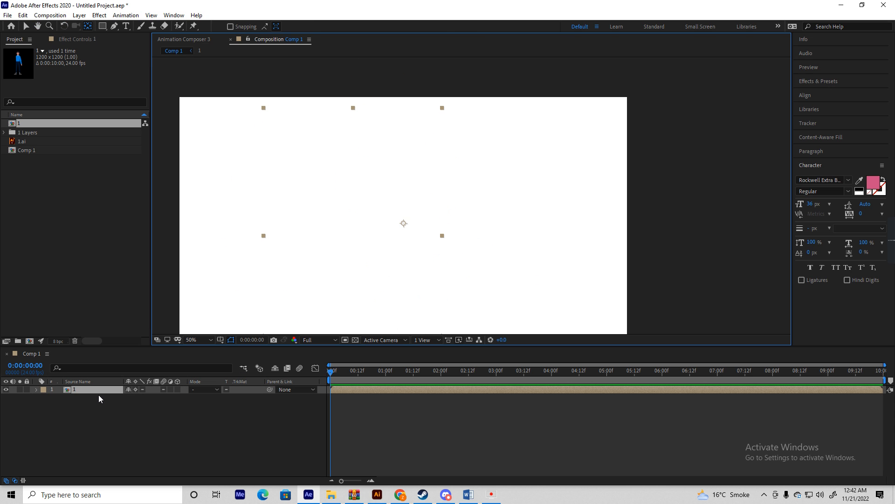
left_click(96, 390)
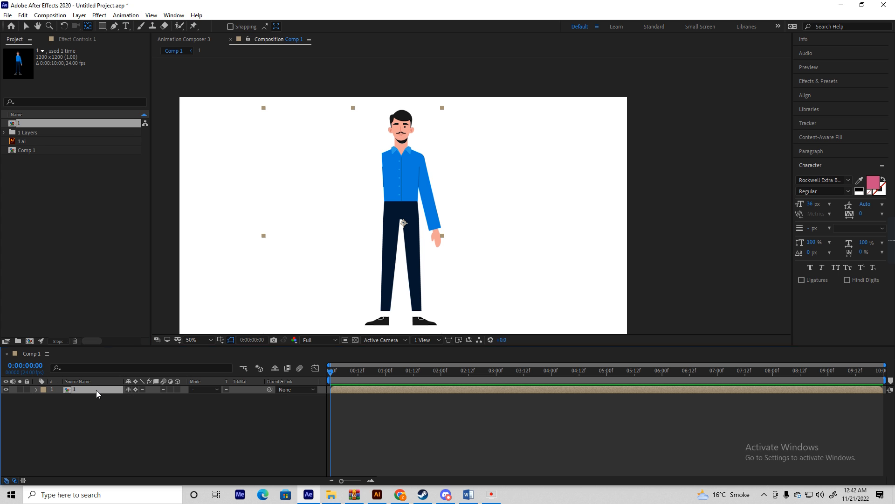
double_click(97, 390)
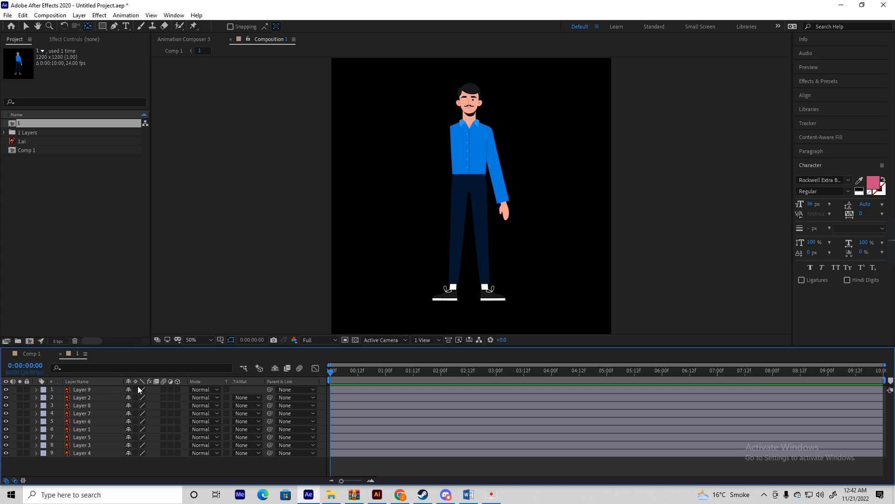
Try a pale near-white background color for composition 1, select the forearm layer, and undo the color change.
right_click(242, 198)
left_click(275, 218)
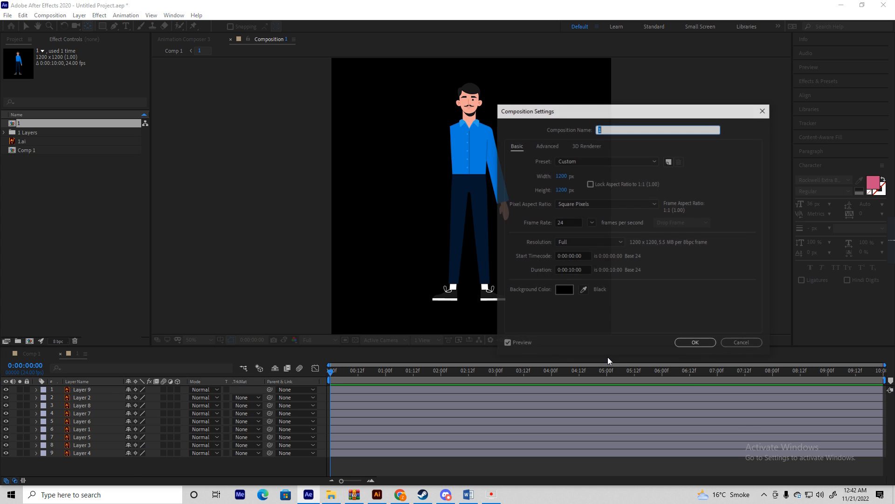
left_click(564, 290)
left_click_drag(561, 356, 522, 303)
key("Return")
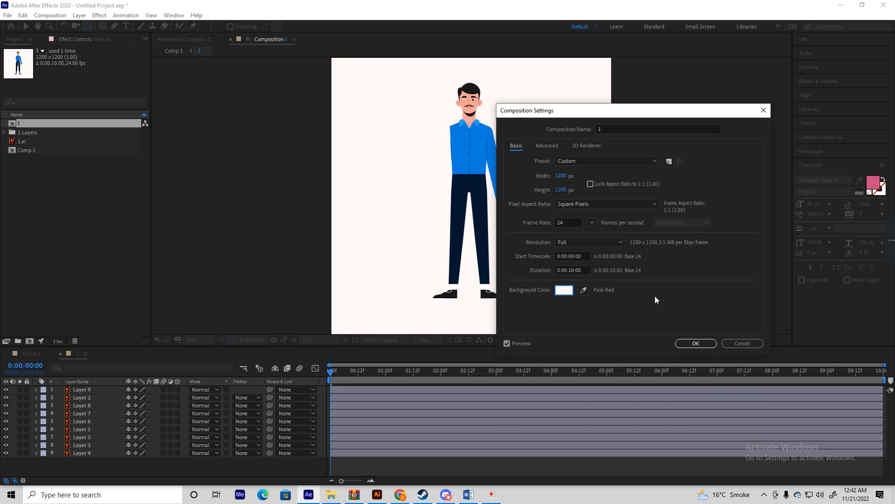
left_click(700, 345)
scroll(552, 205, "up", 4)
scroll(577, 238, "down", 3)
left_click_drag(526, 251, 469, 246)
scroll(499, 227, "up", 2)
left_click(505, 237)
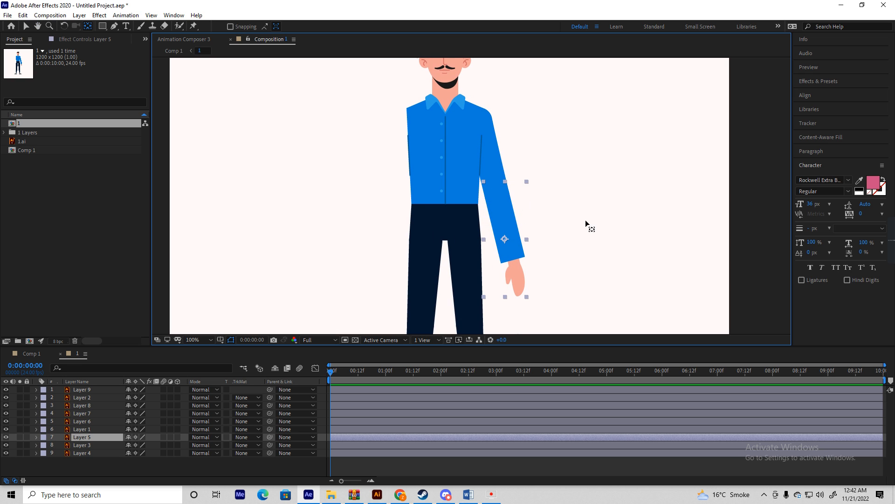
key("ctrl+z")
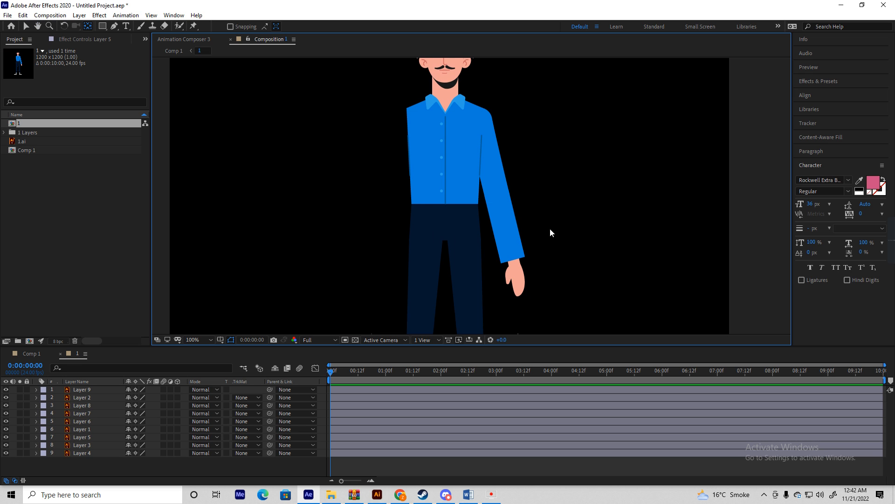
Set composition 1's background color to white and select the forearm layer.
right_click(744, 164)
left_click(767, 182)
left_click(563, 290)
left_click_drag(536, 355, 484, 317)
key("Return")
key("Return")
left_click(508, 205)
key("v")
left_click(502, 200)
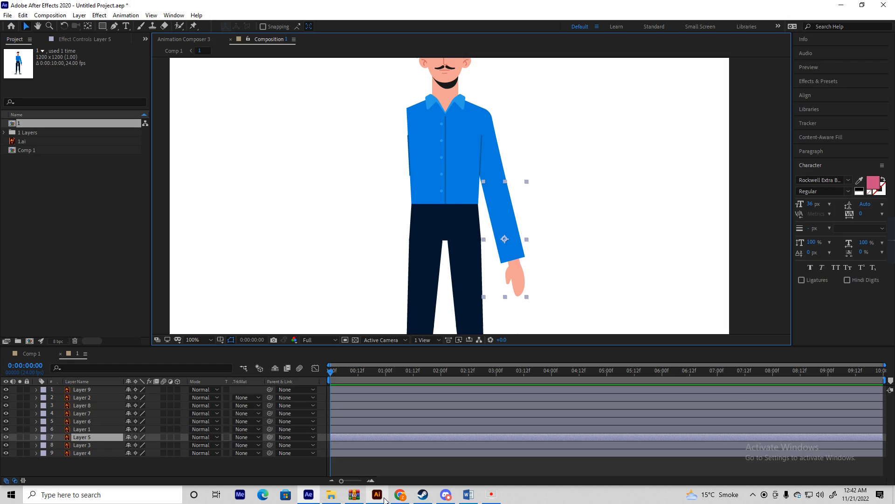
Switch to Illustrator, move the forearm and hand away from the body, and toggle Layer 5's visibility until it is hidden.
left_click(382, 496)
left_click_drag(446, 196, 670, 189)
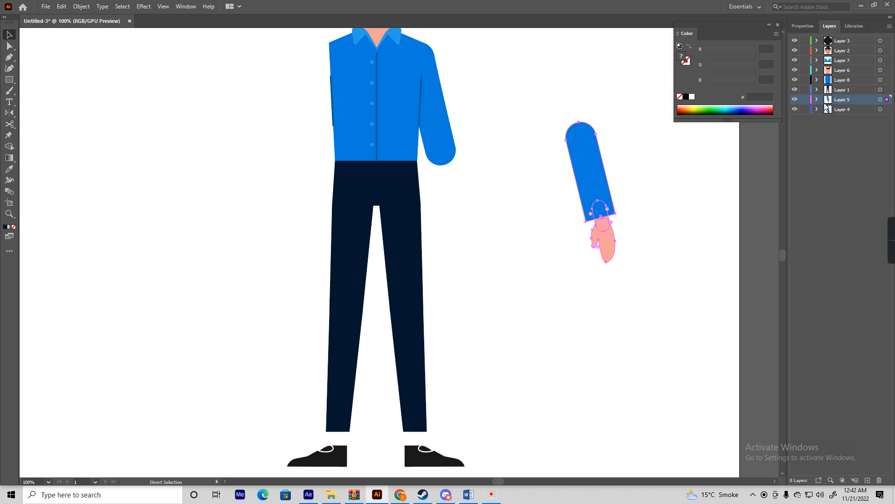
left_click(795, 100)
left_click(795, 99)
left_click(795, 99)
left_click(795, 99)
left_click(795, 99)
Switch to After Effects and move the upper arm and the legs separately away from the torso in composition 1.
key("alt+Tab")
left_click_drag(492, 161, 585, 155)
left_click_drag(475, 236, 456, 133)
scroll(464, 208, "down", 1)
left_click_drag(464, 211, 364, 206)
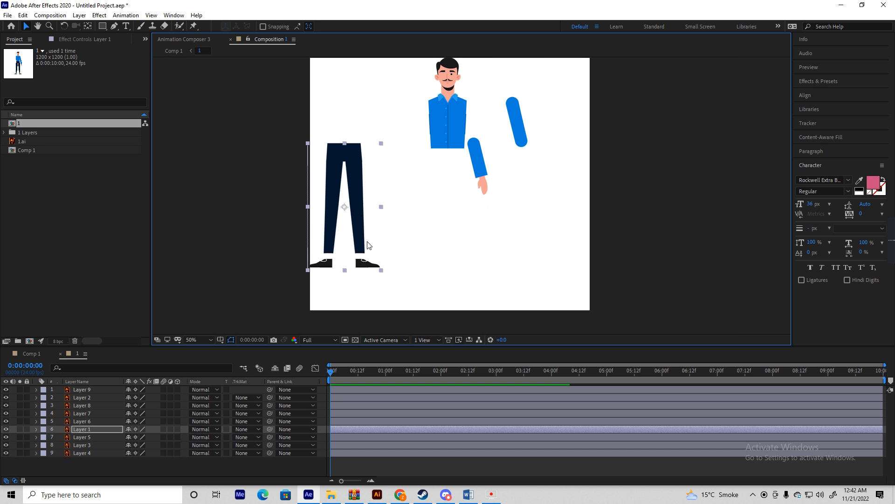
Switch to Illustrator, test moving the legs as one group and undo it, and inspect the nested groups in Layer 1.
key("alt+Tab")
left_click_drag(420, 277, 571, 281)
key("ctrl+z")
left_click(817, 89)
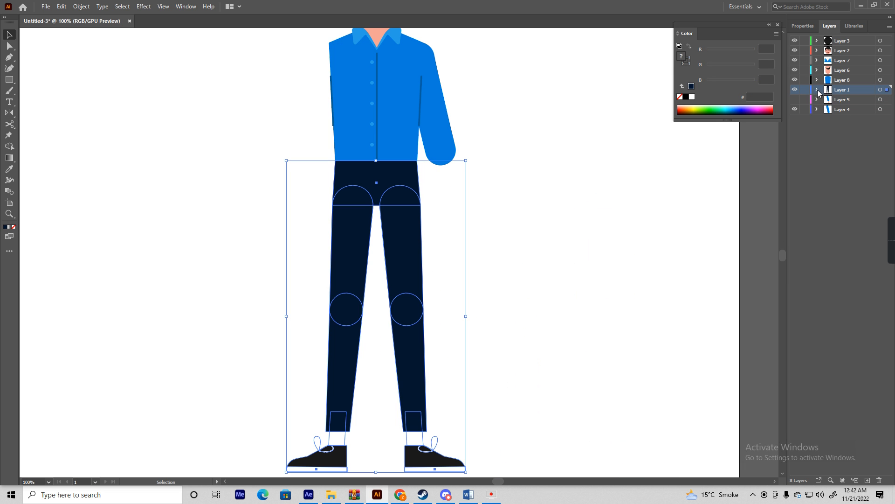
left_click(839, 109)
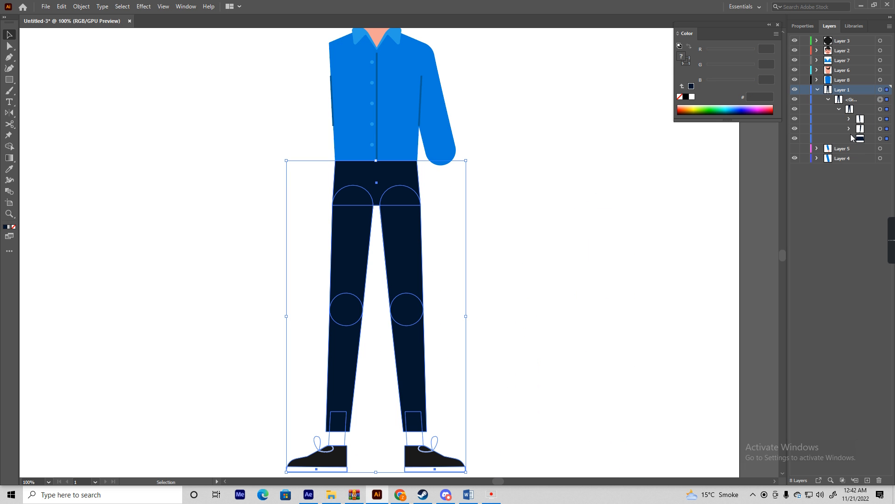
left_click(849, 129)
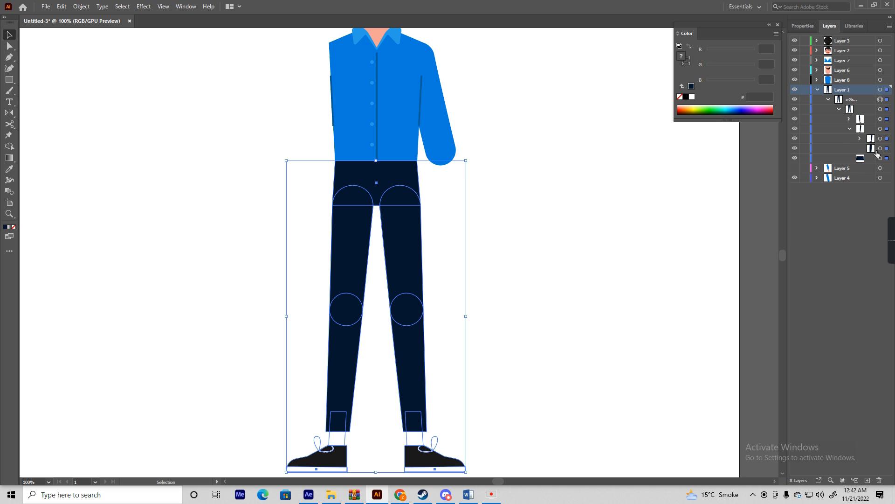
left_click(818, 90)
Try moving the one-piece legs layer back toward the torso in After Effects and undo the last moves.
left_click_drag(404, 282, 458, 283)
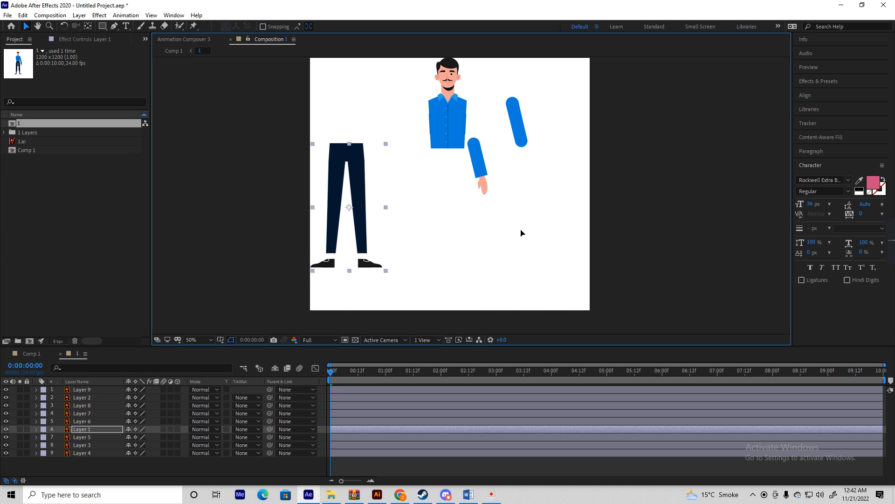
left_click_drag(347, 219, 465, 184)
key("ctrl+z")
key("ctrl+z")
key("ctrl+z")
Switch to Illustrator, isolate the nested group of one leg and move its lower leg with the shoe away from the thigh.
key("alt+Tab")
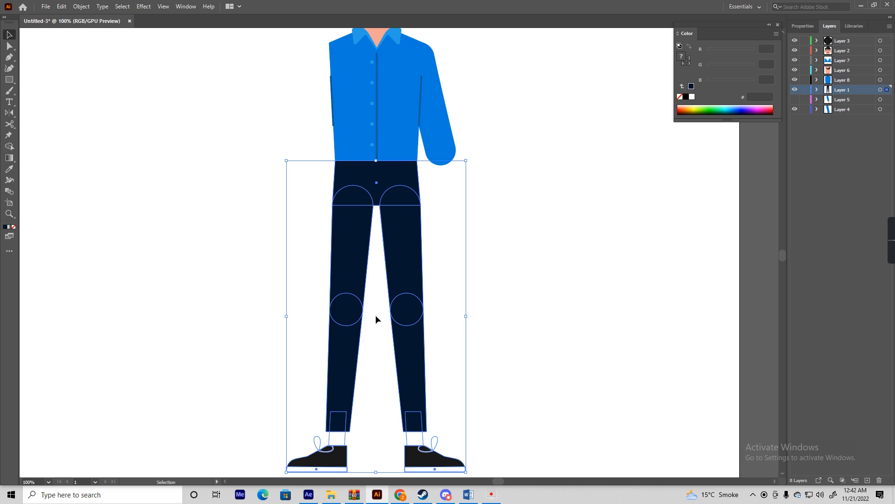
double_click(405, 360)
left_click(413, 371)
double_click(412, 371)
left_click(413, 374)
double_click(412, 371)
left_click(412, 373)
left_click_drag(412, 373, 607, 344)
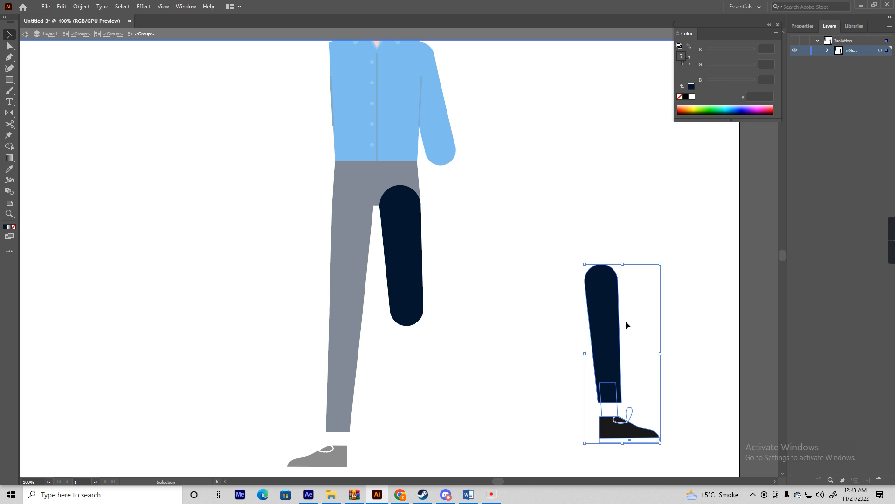
Undo the move of the lower leg and leave the isolated leg group.
key("ctrl+z")
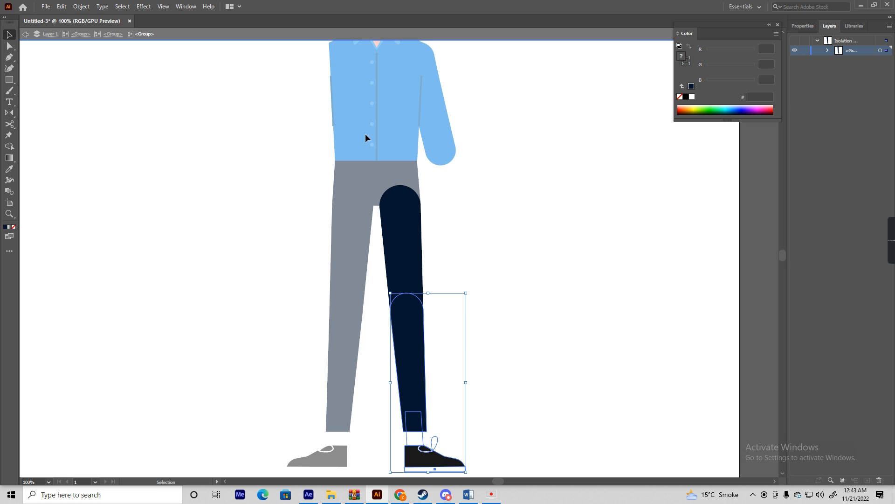
double_click(510, 209)
key("alt+Tab")
key("alt+Tab")
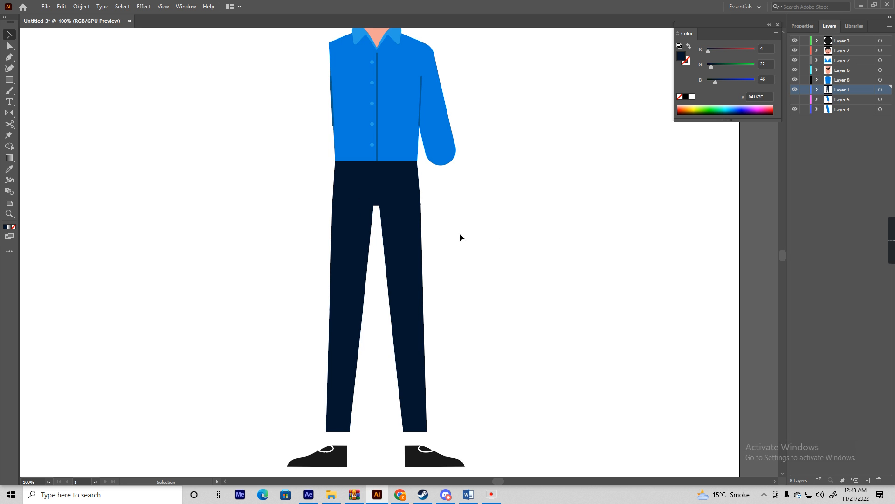
Try moving both legs sideways as one group and undo the move.
left_click_drag(408, 231, 532, 241)
key("ctrl+z")
key("v")
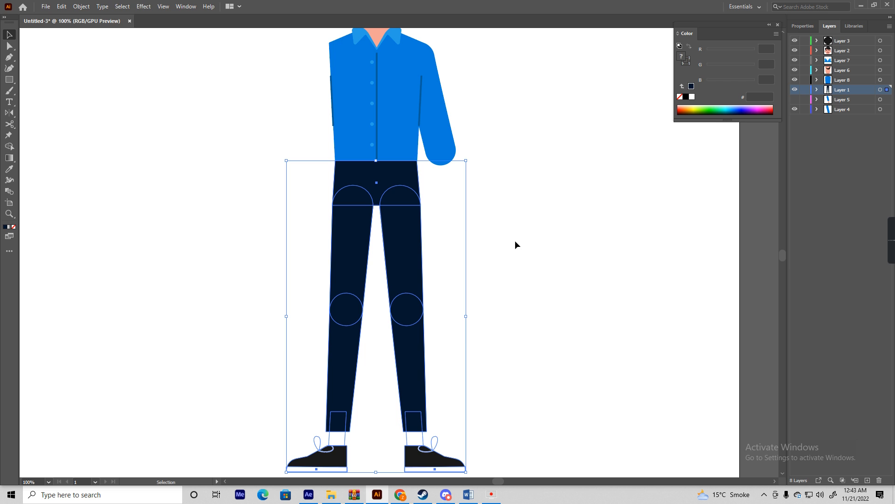
Switch to After Effects and inspect the separated arm pieces and the one-piece legs layer in composition 1.
key("alt+Tab")
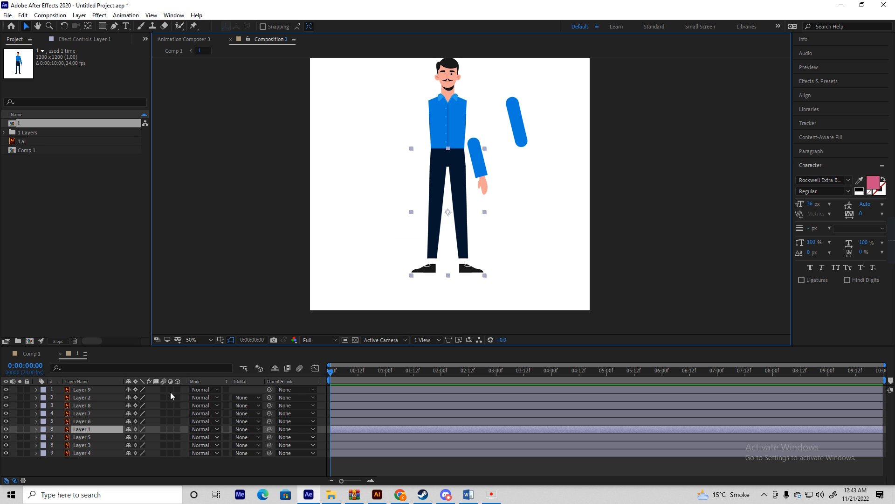
scroll(474, 213, "down", 3)
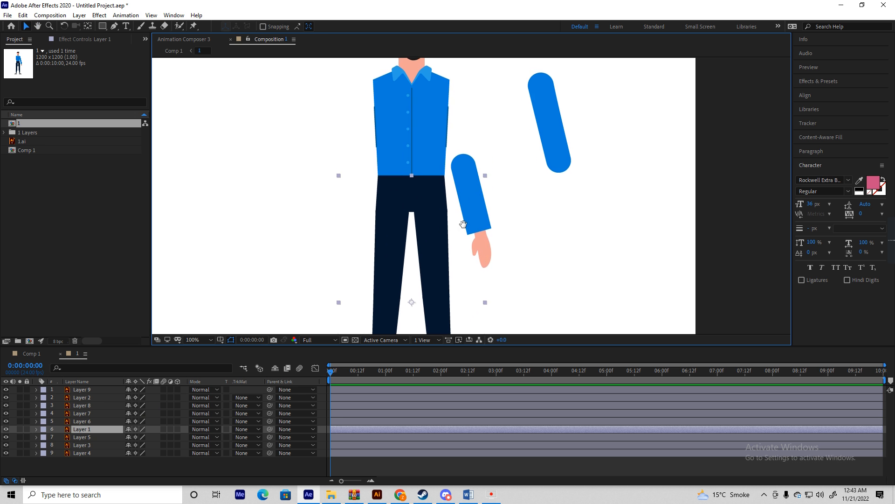
scroll(479, 221, "up", 2)
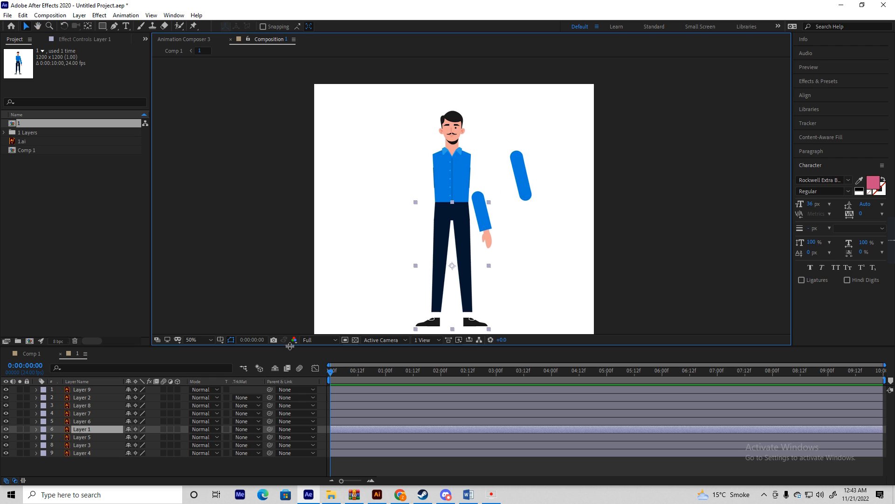
Switch to Illustrator and step back through the edit history until the hidden forearm on Layer 5 is restored.
key("alt+Tab")
scroll(463, 247, "down", 2)
left_click_drag(497, 264, 466, 268)
key("ctrl+z")
key("ctrl+z")
key("ctrl+z")
key("ctrl+shift+z")
key("ctrl+shift+z")
scroll(404, 165, "up", 2)
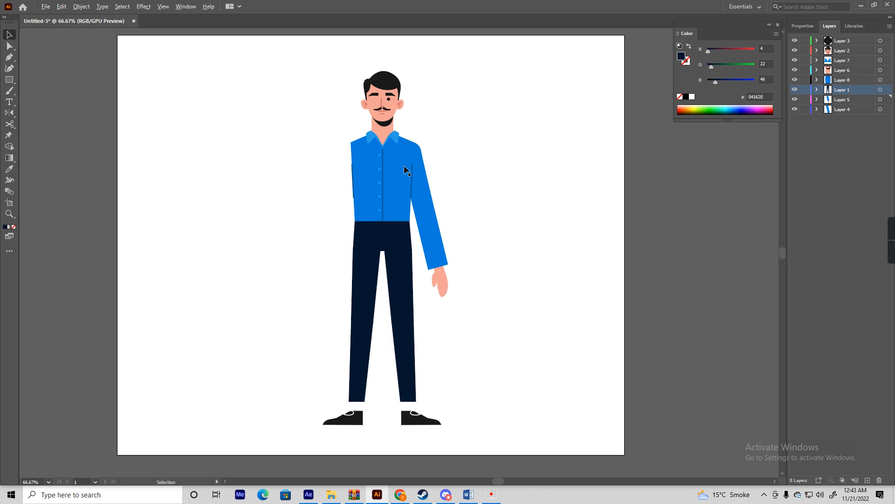
Try moving the neck away from the collar and undo the move.
scroll(428, 205, "up", 2)
left_click_drag(436, 207, 376, 252)
scroll(404, 226, "down", 2)
scroll(364, 228, "up", 2)
left_click(394, 228)
left_click_drag(397, 182, 559, 154)
key("ctrl+z")
Group the neck, the collar and the shirt torso into one object.
left_click(384, 211)
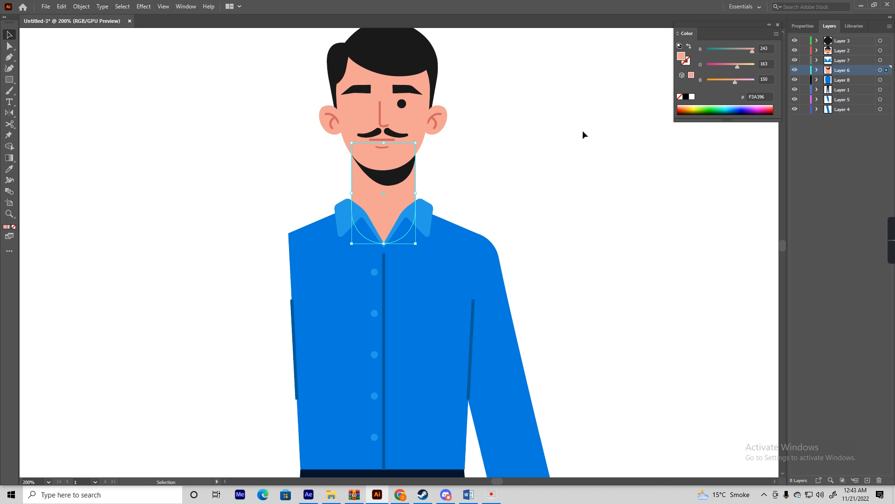
left_click(422, 219, "shift")
left_click(431, 257, "shift")
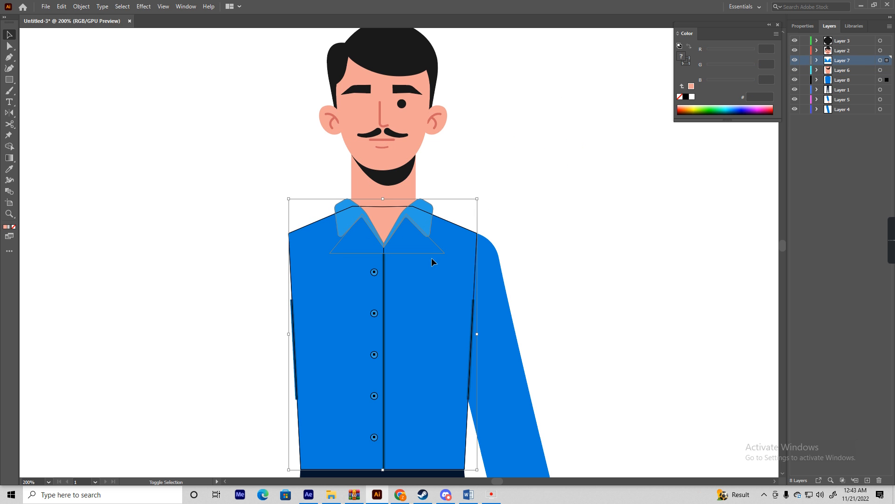
key("ctrl+g")
left_click(543, 198)
left_click_drag(543, 198, 409, 199)
key("ctrl+z")
left_click(406, 181, "shift")
key("ctrl+g")
Hide and show Layer 7 to check which body parts the new group holds.
left_click(549, 199)
left_click(420, 232)
left_click(795, 60)
left_click(795, 60)
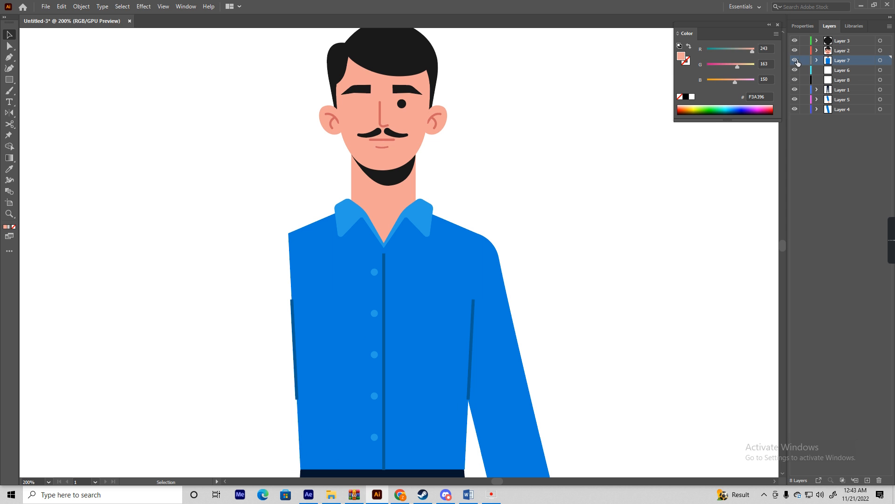
Cut the neck and beard out of the Layer 7 group, move Layer 6 above Layer 7 and paste them in place.
double_click(399, 191)
left_click(399, 190)
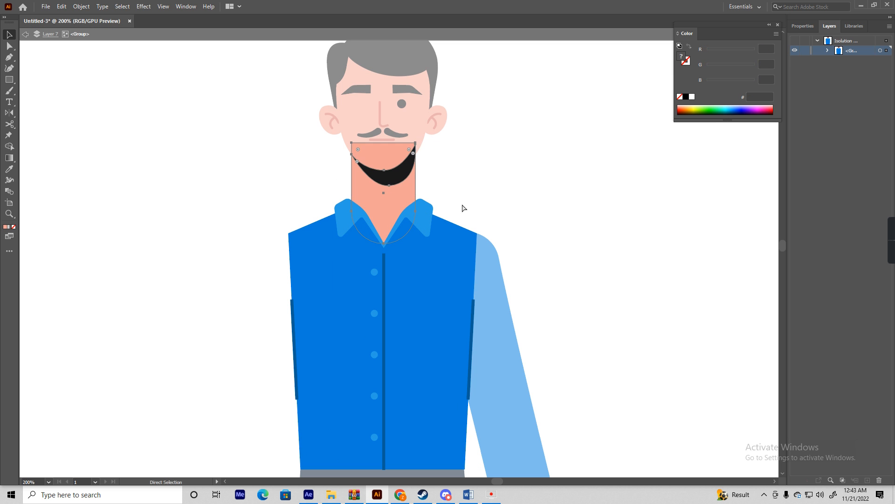
key("Delete")
double_click(493, 189)
left_click_drag(853, 71, 850, 57)
key("ctrl+f")
left_click(676, 176)
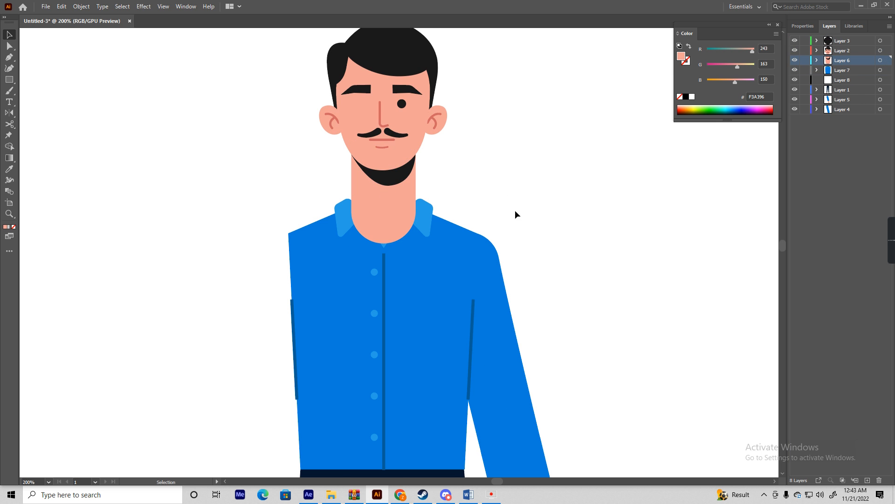
Compare the neck with the grouped shirt and collar, and move Layer 6 back below Layer 7.
scroll(494, 209, "down", 3)
left_click_drag(495, 236, 434, 242)
scroll(399, 225, "up", 2)
left_click_drag(368, 200, 373, 224)
scroll(373, 227, "up", 2)
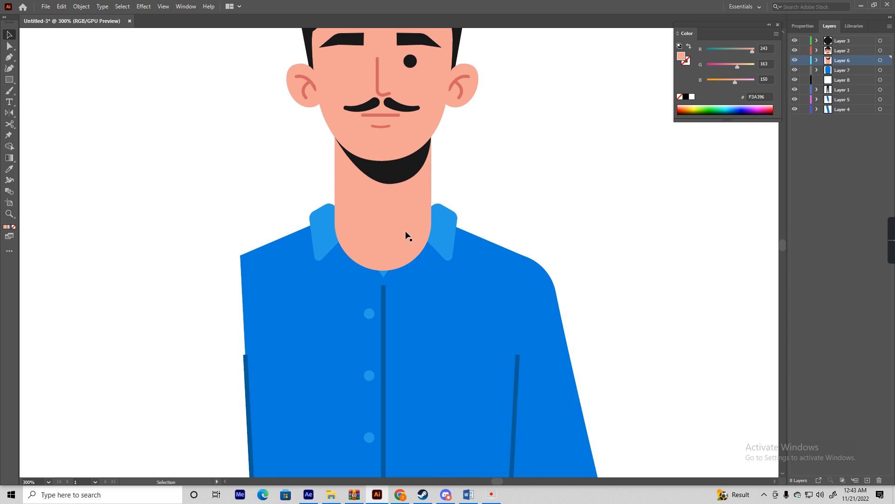
left_click(382, 231)
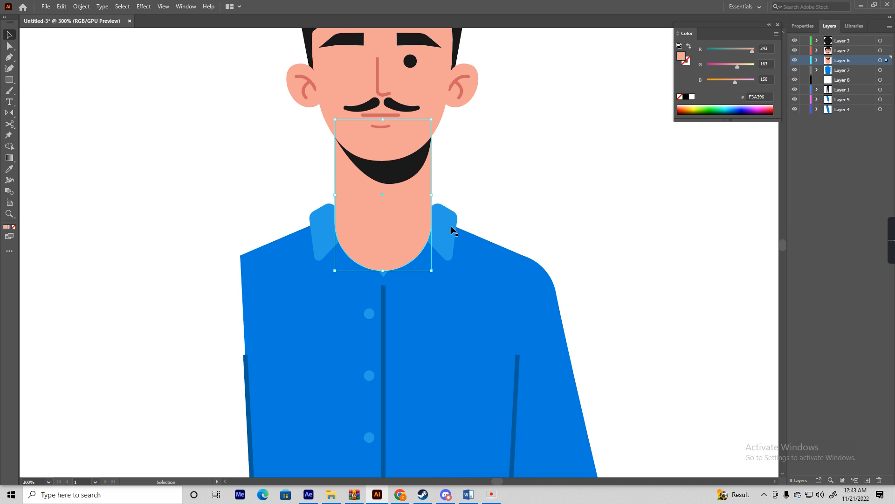
left_click(443, 252)
left_click(480, 190)
left_click(412, 214)
mouse_move(843, 64)
left_mouse_down()
mouse_move(842, 86)
mouse_move(841, 75)
left_mouse_up()
left_click(605, 189)
scroll(494, 214, "down", 3)
scroll(487, 224, "up", 2)
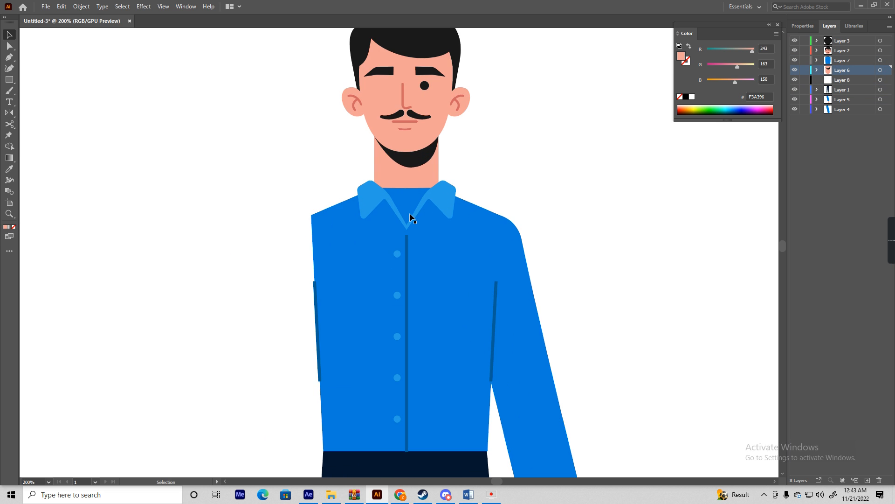
Undo the last Layer 6 reordering and look inside the shirt-and-collar group in isolation mode.
key("ctrl+z")
key("ctrl+z")
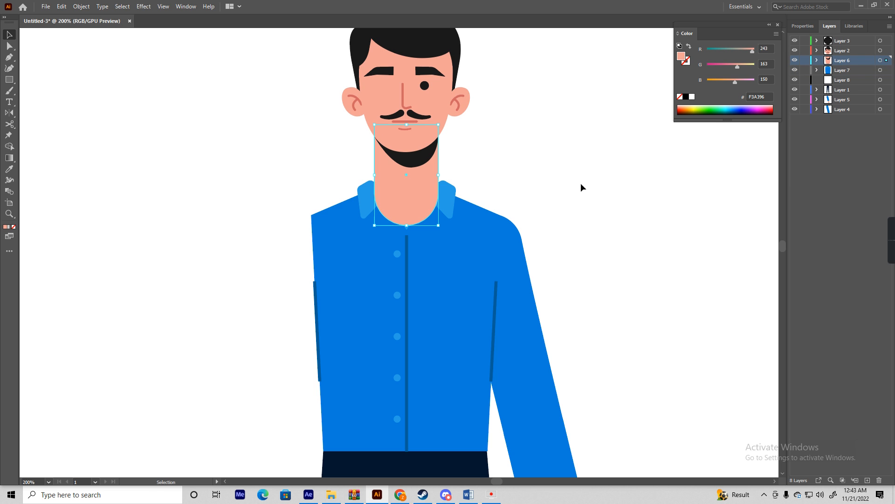
left_click(452, 195)
double_click(450, 192)
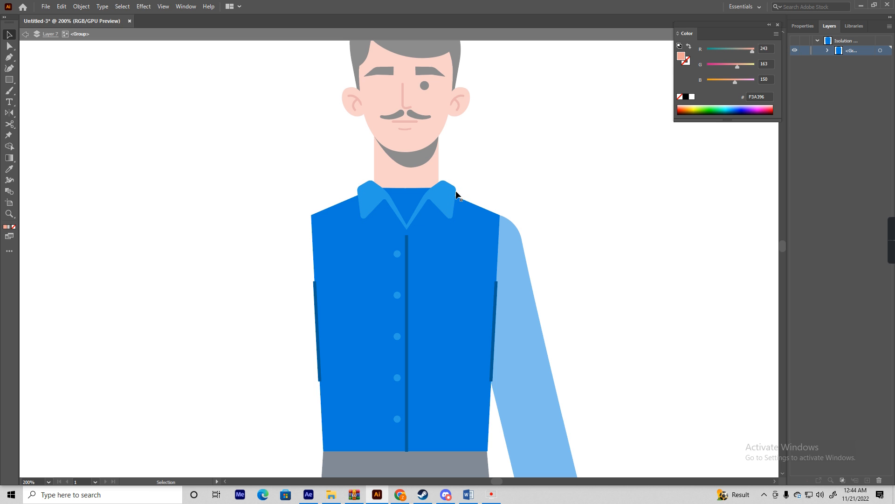
double_click(541, 187)
Step back through the edit history to before the neck, collar and shirt were grouped, restoring their separate layers.
key("ctrl+z")
key("ctrl+z")
key("ctrl+z")
key("ctrl+z")
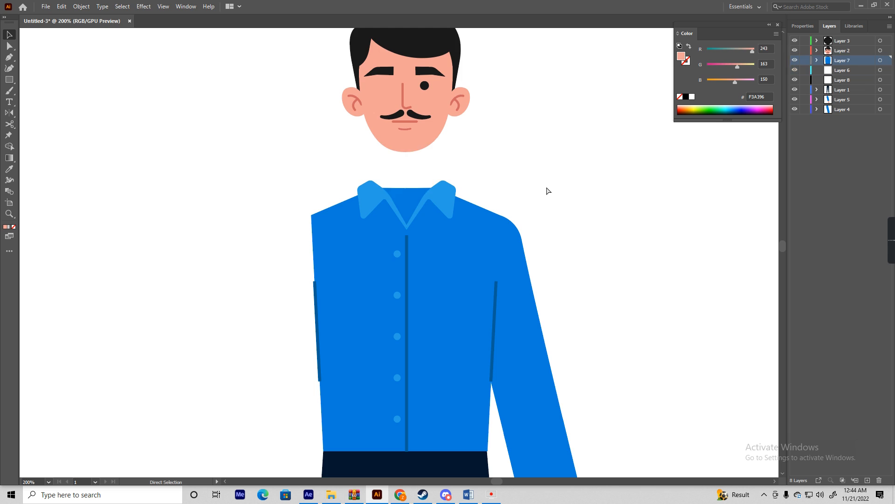
key("ctrl+shift+z")
key("ctrl+shift+z")
key("ctrl+shift+z")
key("ctrl+shift+z")
left_click(547, 187)
Try moving the separate collar away from the neck and undo the moves.
left_click_drag(433, 204, 592, 172)
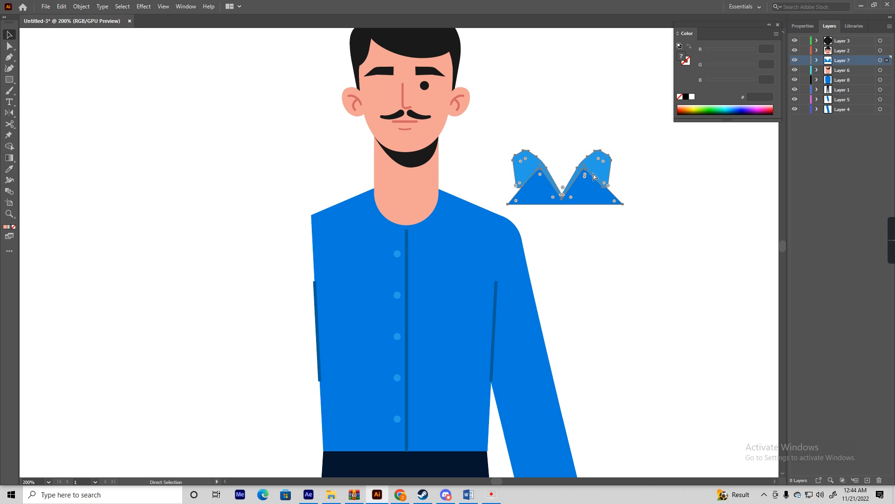
key("ctrl+z")
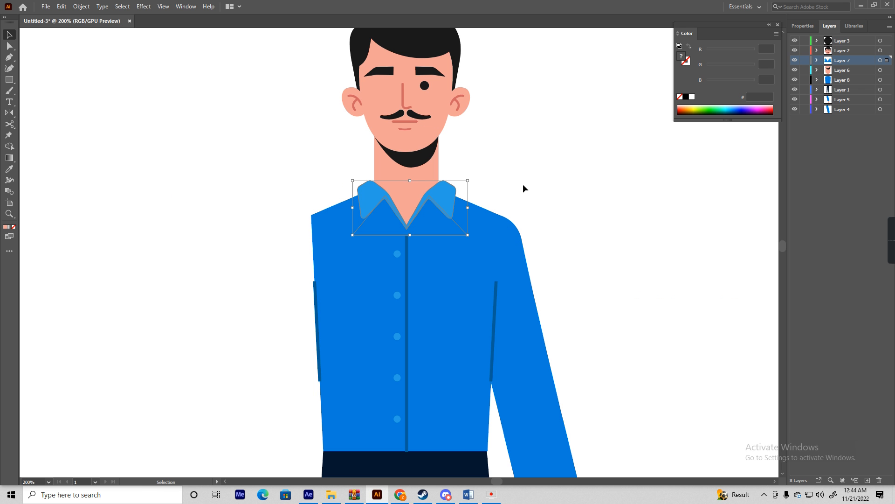
left_click_drag(436, 207, 603, 190)
key("ctrl+z")
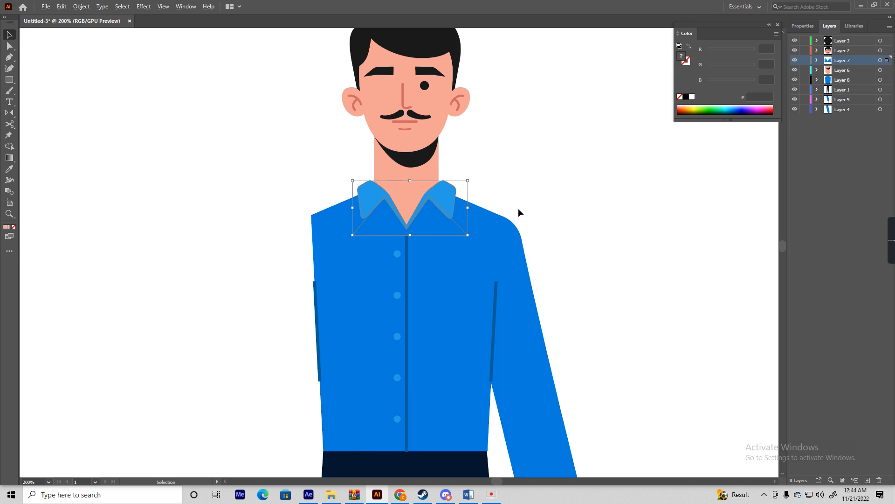
scroll(519, 208, "down", 4)
left_click_drag(518, 208, 364, 158)
scroll(444, 214, "up", 3)
scroll(472, 216, "up", 2)
scroll(497, 233, "down", 5)
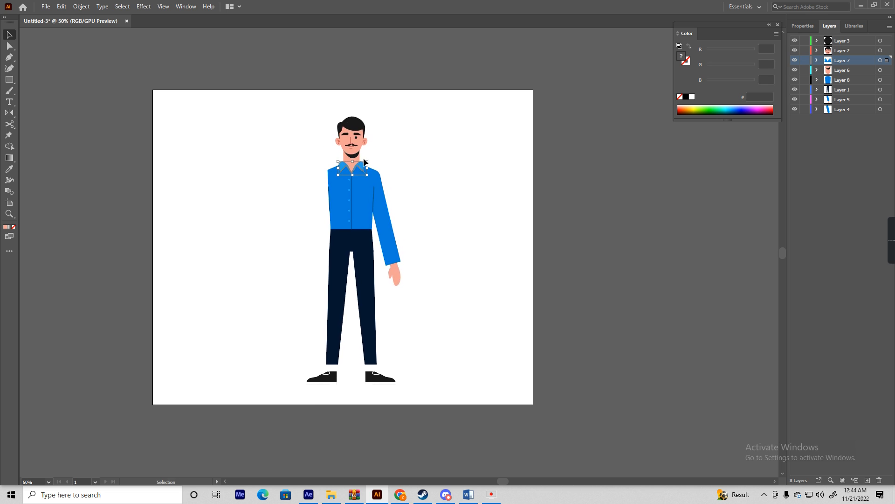
scroll(327, 149, "up", 2)
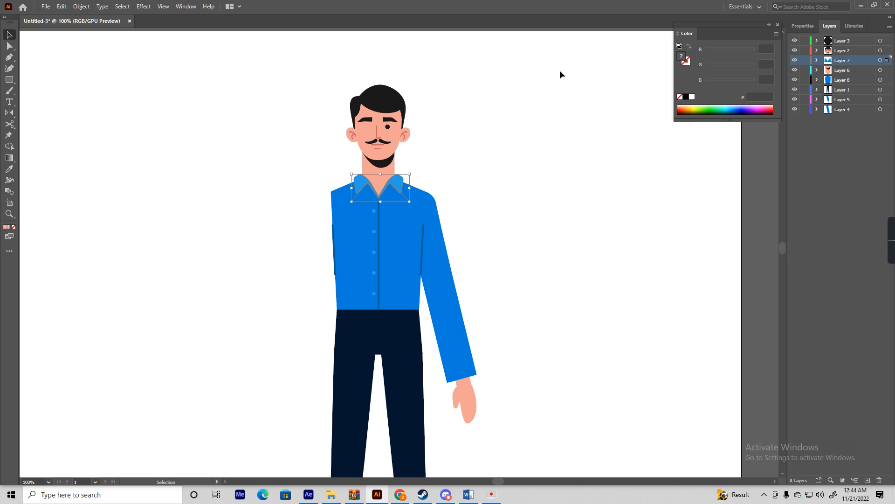
Draw a square about 89 px wide beside the man's head and set its stroke to 4 pt.
left_click(9, 79)
left_click_drag(508, 130, 554, 176)
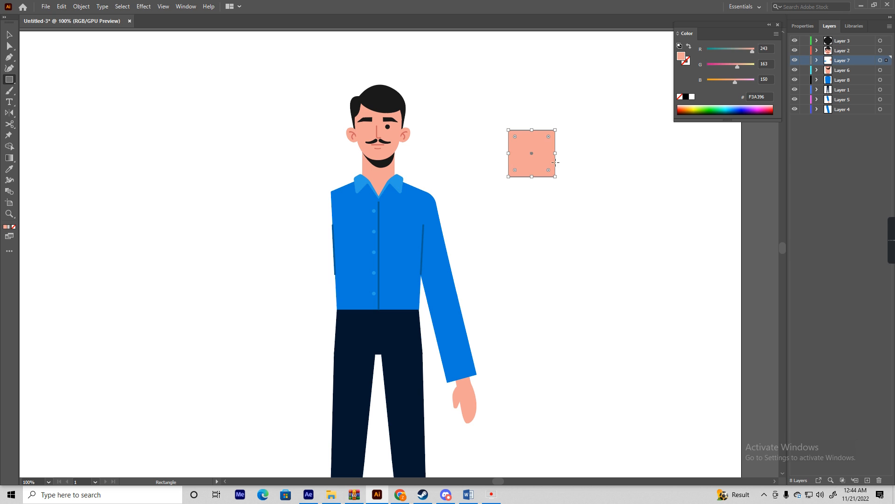
left_click(804, 26)
scroll(834, 141, "up", 5)
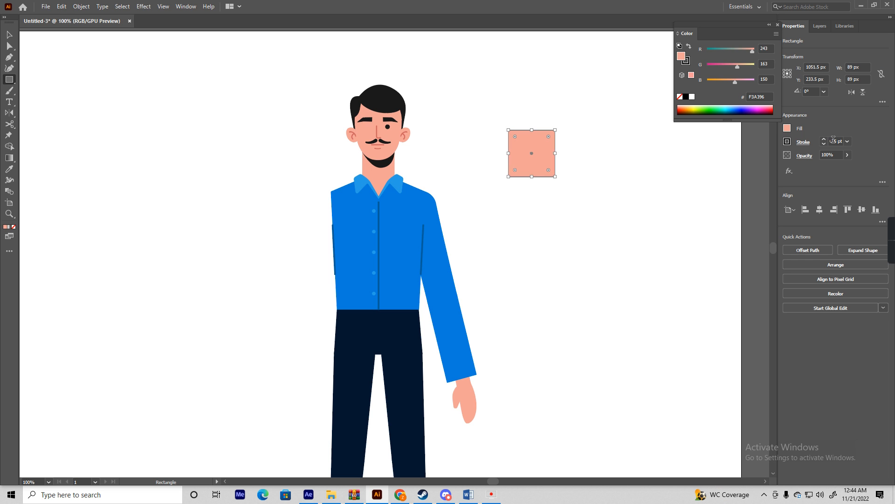
scroll(833, 141, "down", 1)
Reshape the sample square by pulling its upper-right corner point in toward the center with Direct Selection.
key("a")
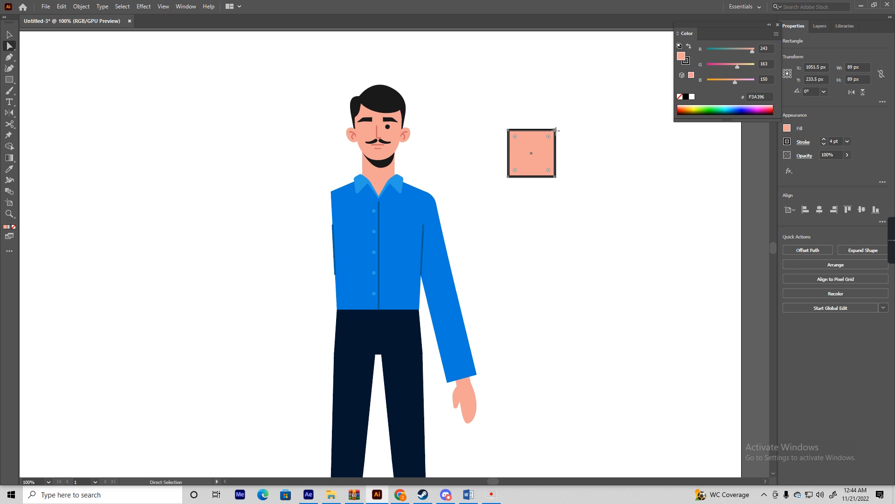
left_click(555, 130)
left_click_drag(555, 132, 529, 153)
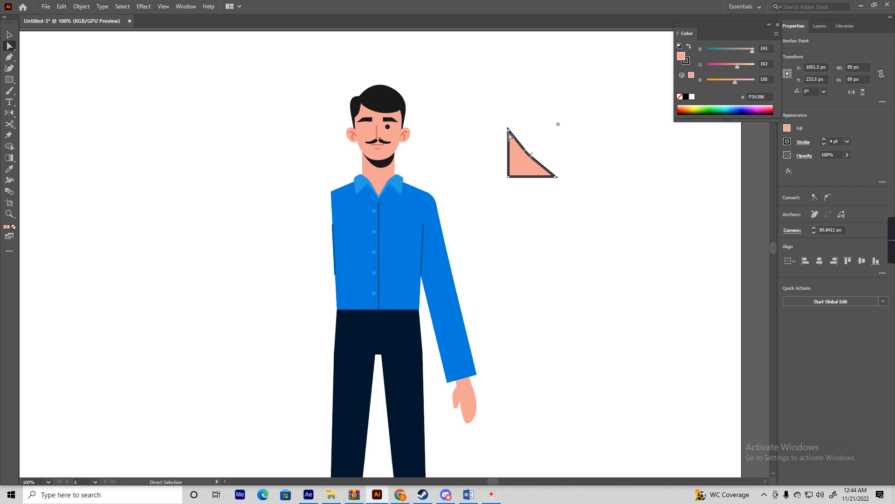
left_click(510, 131)
left_click_drag(511, 138, 516, 154)
Delete the reshaped sample square and bring back the document's layer list.
key("v")
left_click(579, 157)
left_click(533, 175)
key("Delete")
scroll(514, 178, "down", 1)
scroll(513, 178, "up", 3)
left_click_drag(471, 200, 519, 196)
scroll(564, 189, "down", 3)
scroll(522, 193, "up", 1)
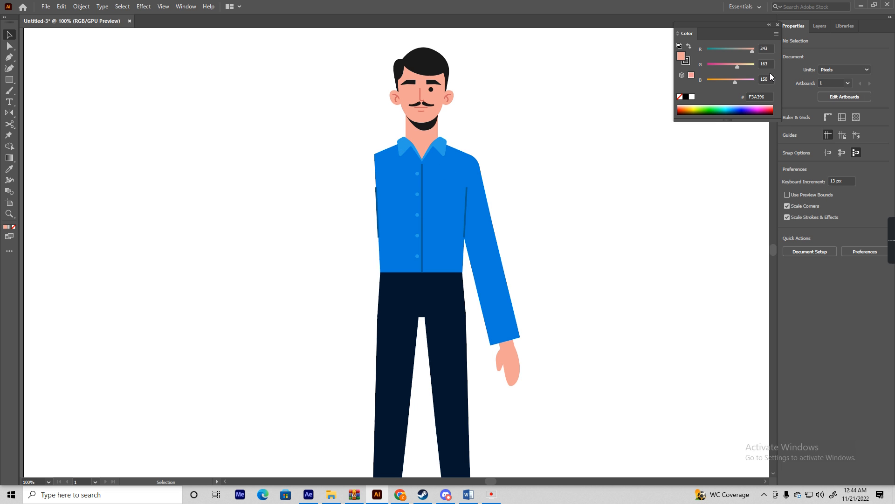
left_click(821, 27)
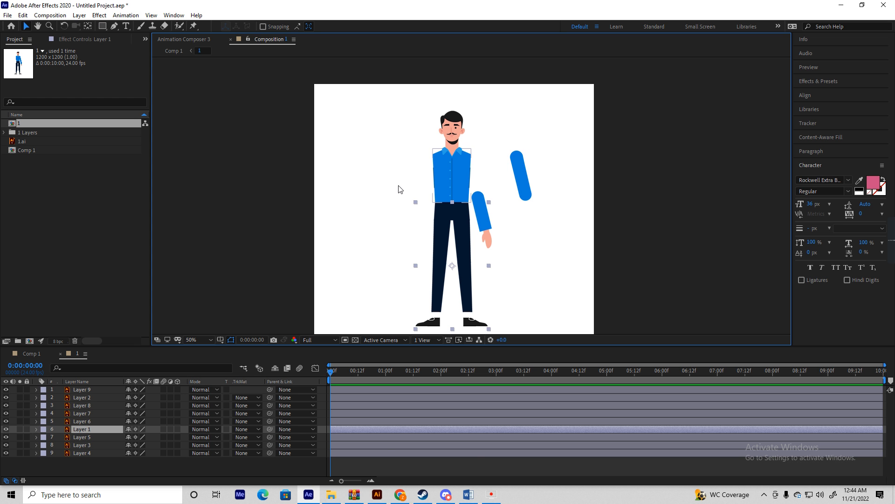
Switch to the browser, search Freepik for "guy" and limit the results to vectors.
left_click(400, 495)
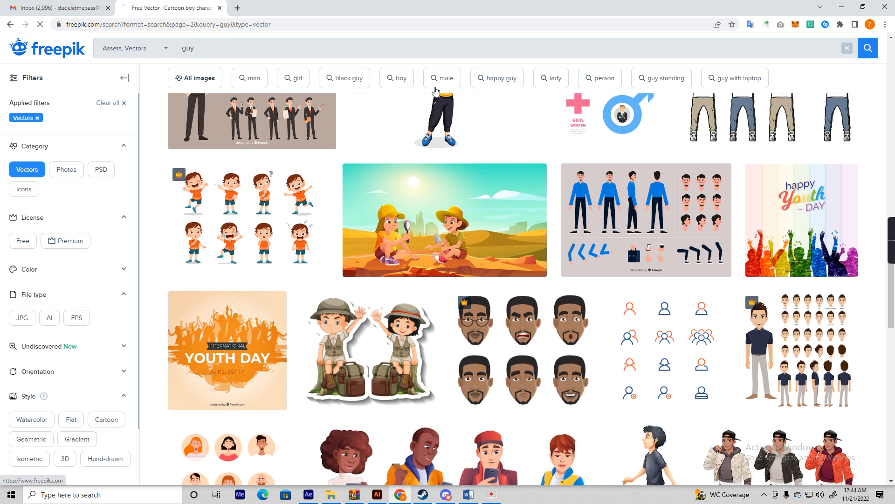
left_click(26, 48)
type("guy")
key("Return")
scroll(406, 161, "down", 5)
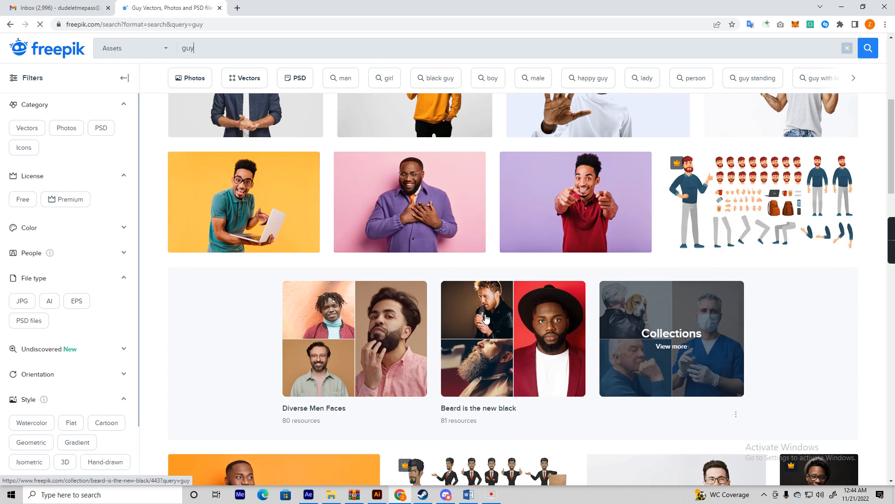
left_click(28, 128)
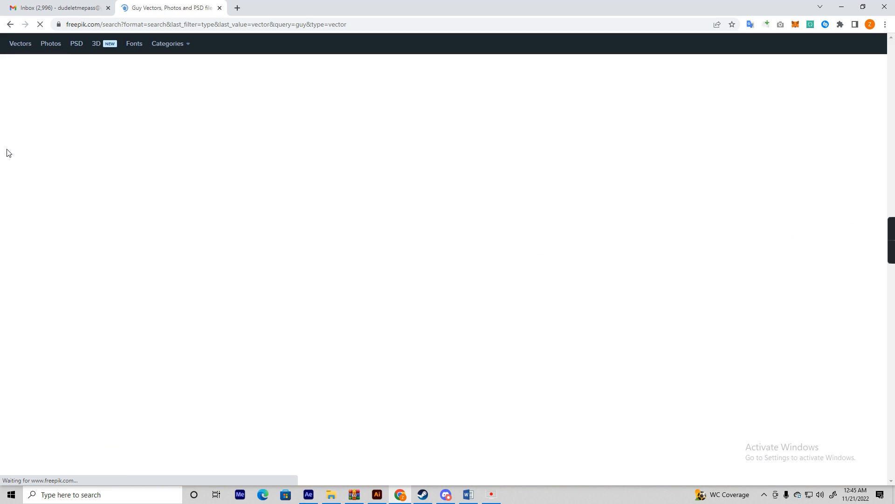
Browse to the second page of results, preview the "Cartoon boy character template" vector and close its preview.
scroll(599, 311, "down", 5)
scroll(593, 309, "down", 15)
left_click(540, 214)
scroll(562, 271, "down", 15)
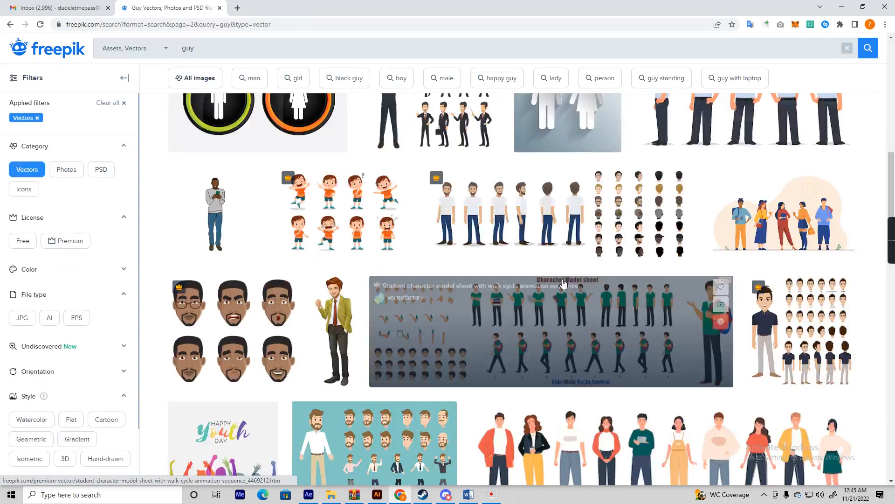
scroll(495, 279, "up", 5)
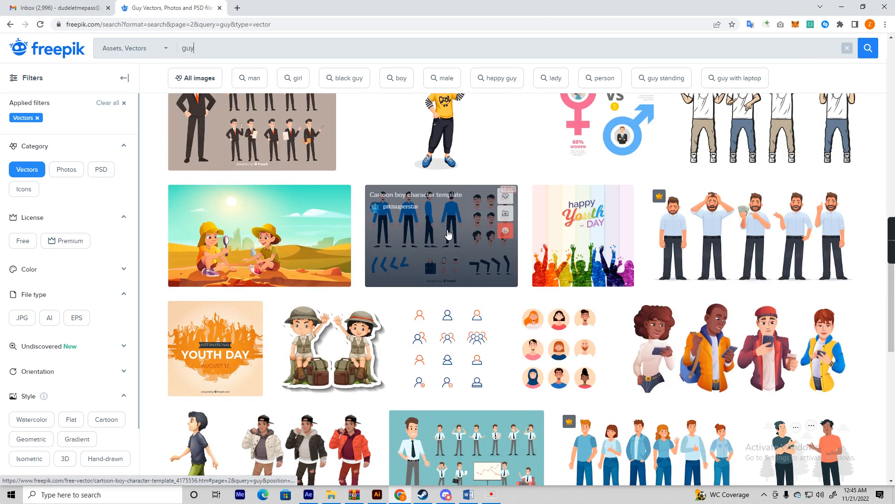
left_click(494, 276)
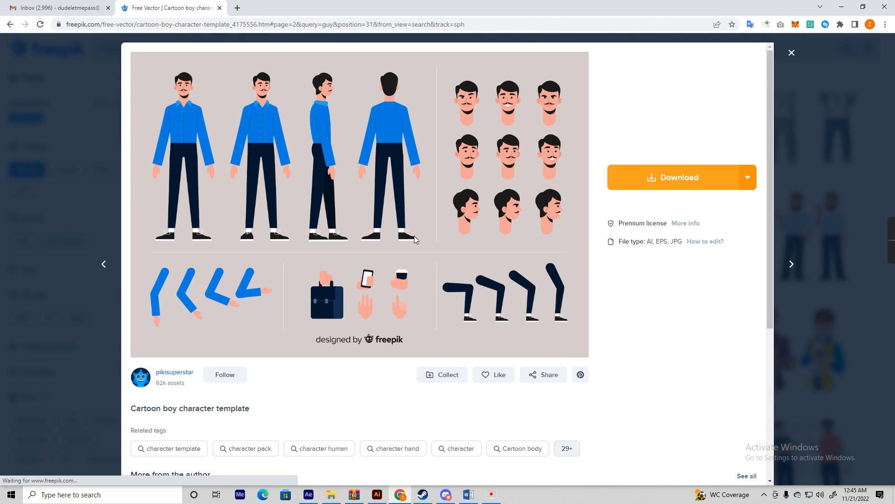
left_click(68, 296)
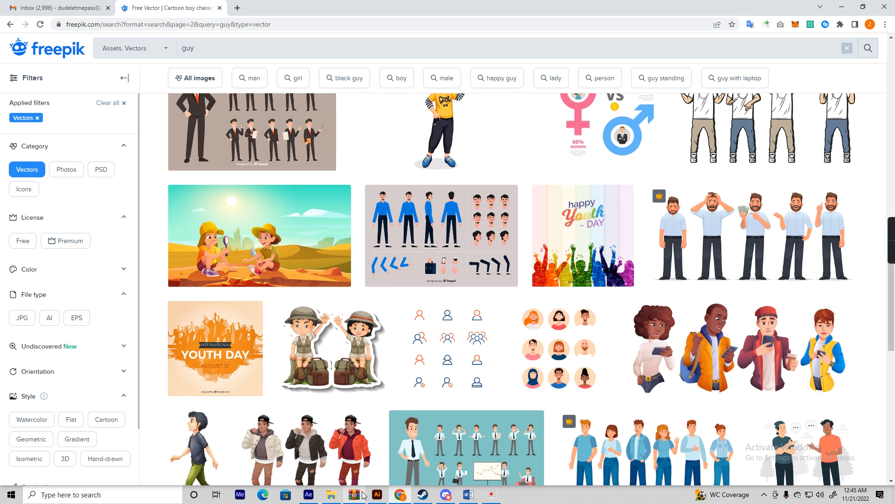
Switch to After Effects to view the composition, and return to the vector man in Illustrator.
left_click(308, 494)
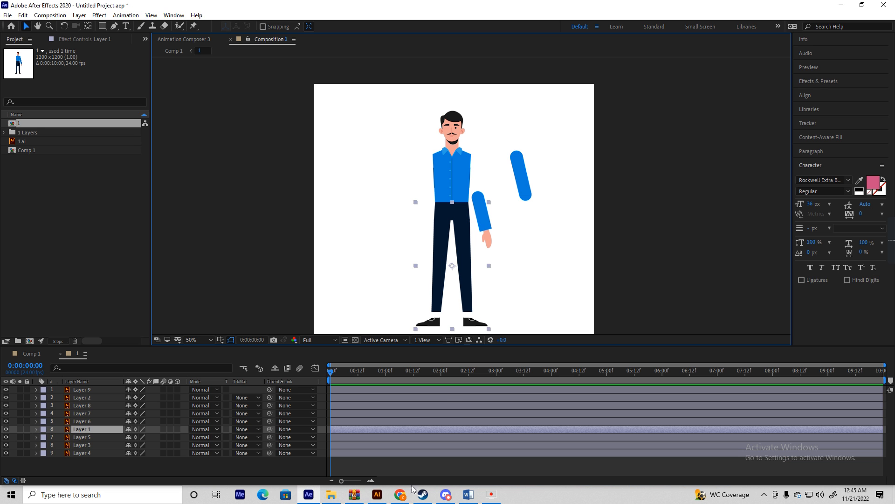
left_click(399, 497)
left_click(382, 496)
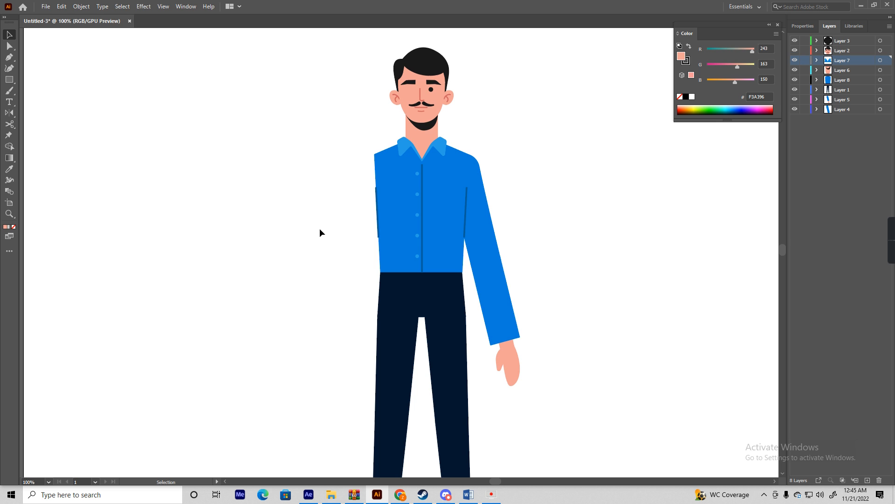
mouse_move(888, 252)
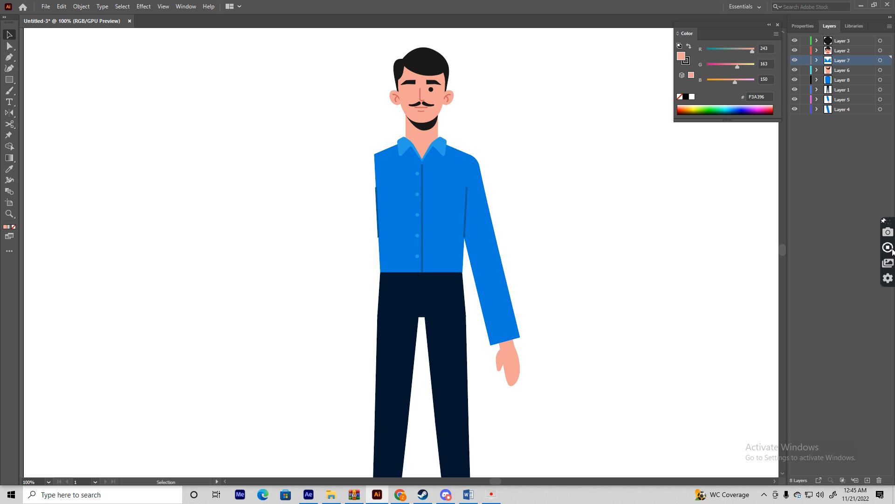